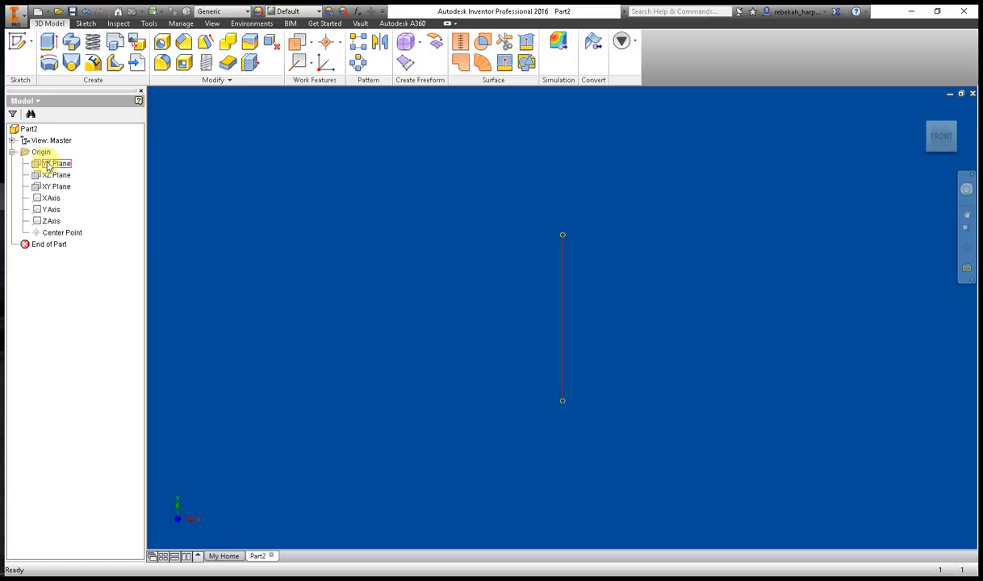
Step: Start a 2D sketch on the XZ origin plane
click(19, 49)
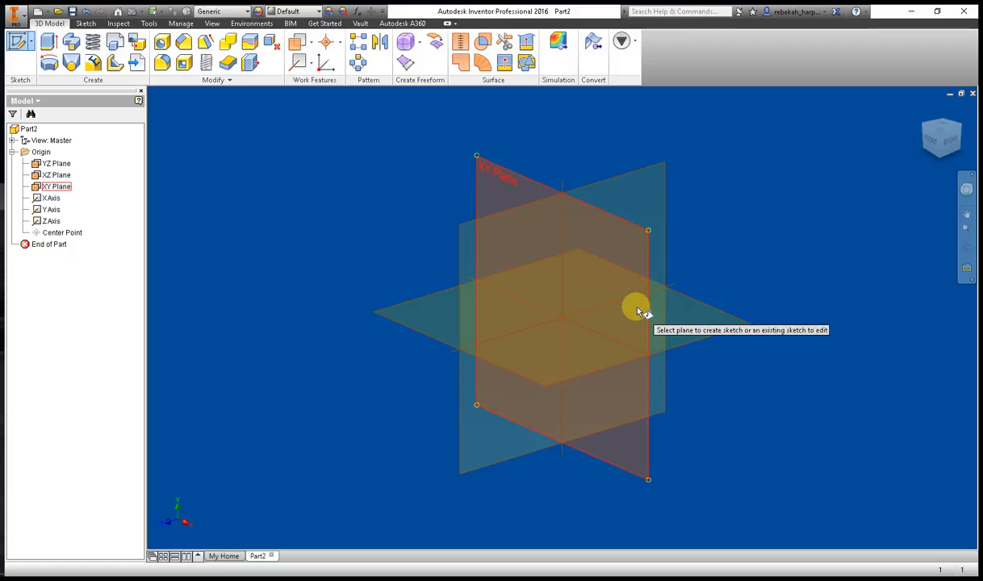
mouse_move(639, 309)
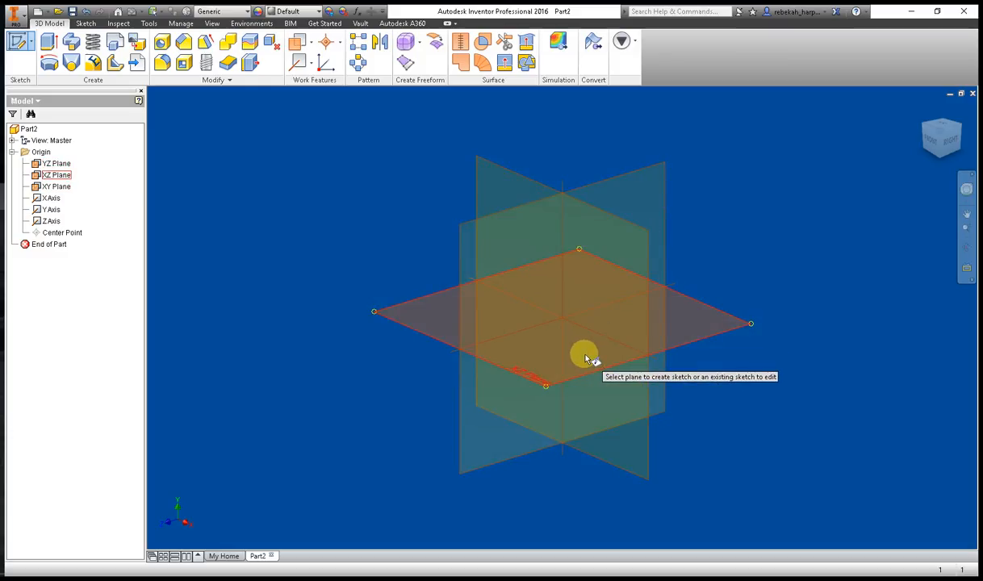
mouse_move(587, 360)
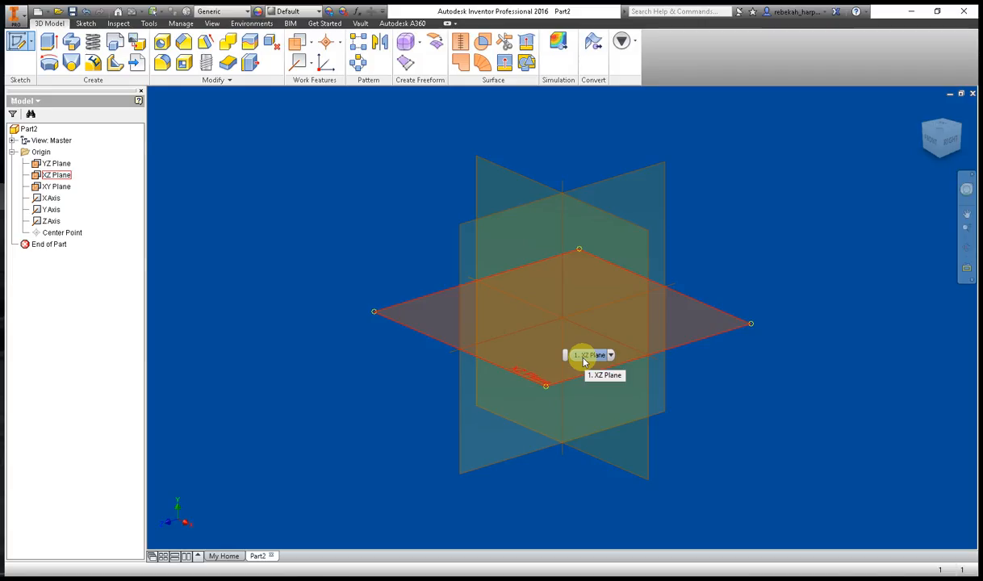
click(584, 361)
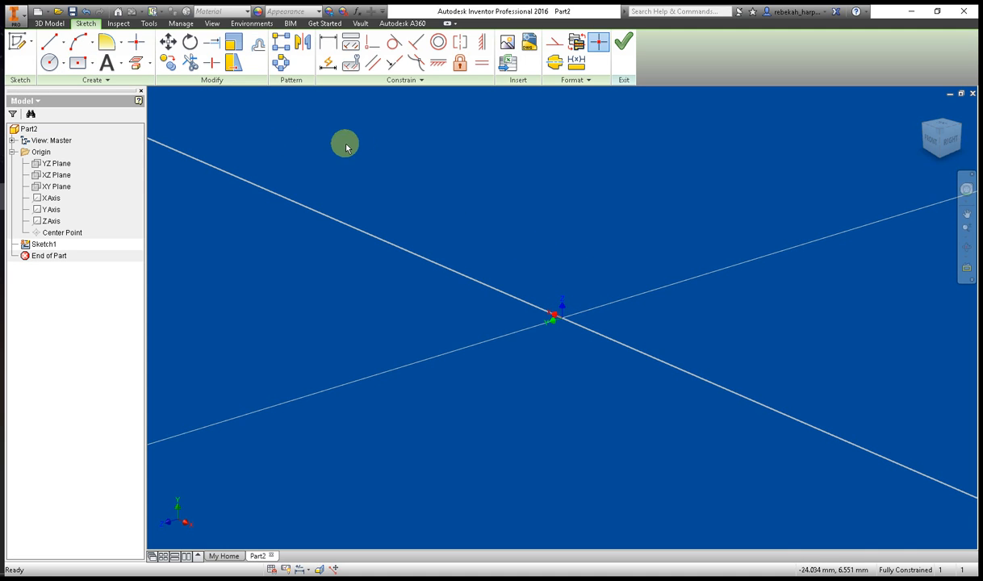
Step: Draw a two-point center rectangle about 43 by 34 mm centred on the sketch origin
click(83, 69)
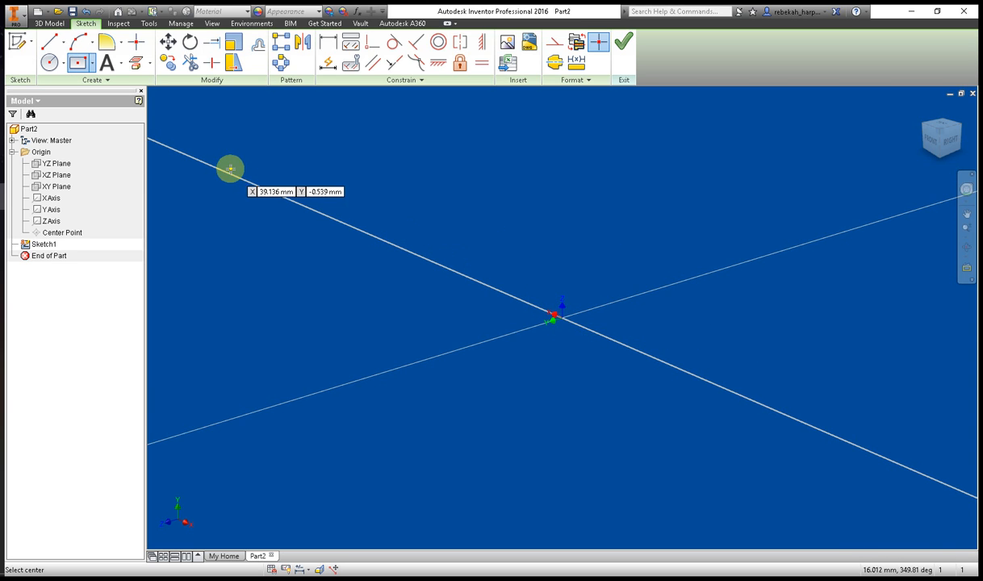
click(563, 318)
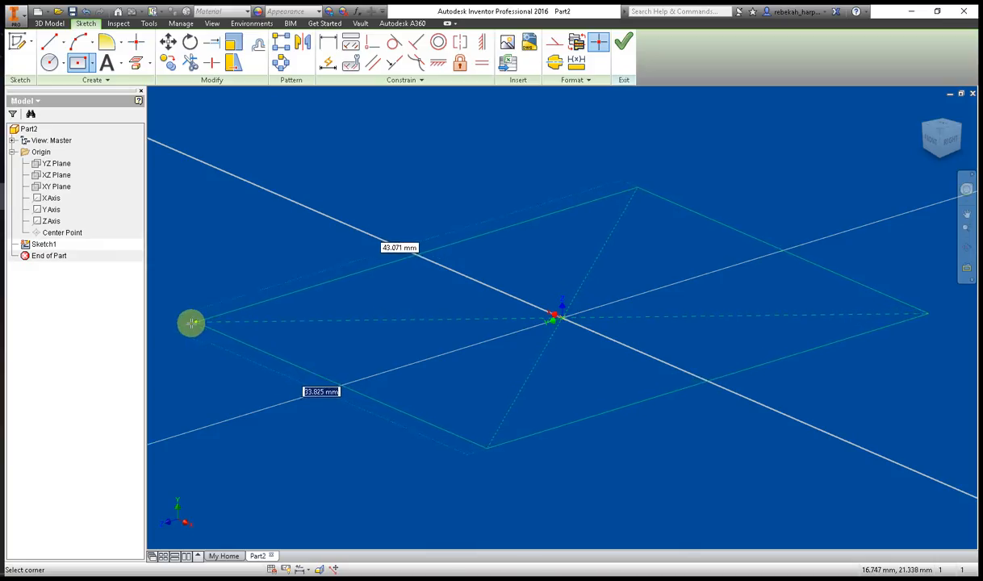
click(186, 323)
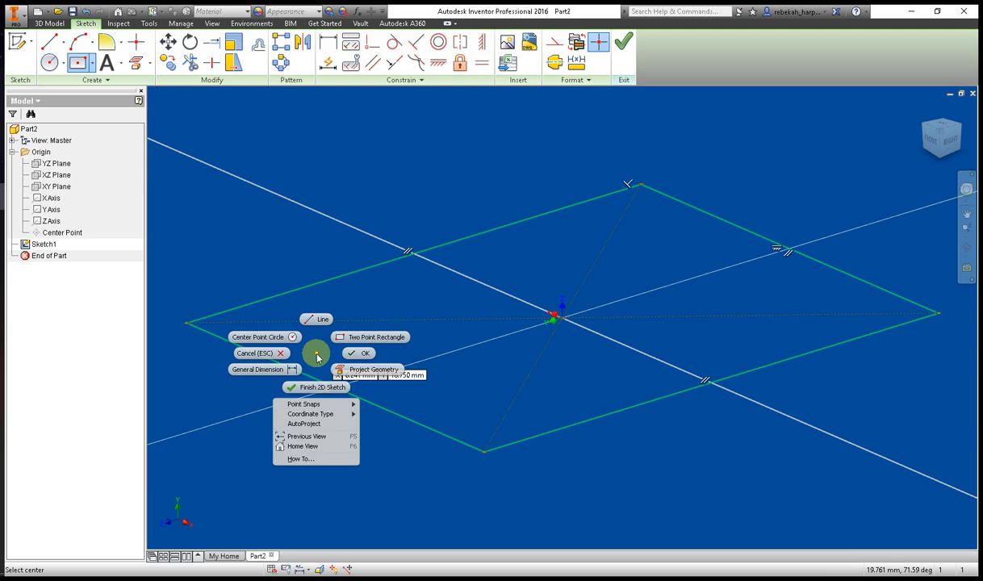
right_click(316, 353)
click(363, 351)
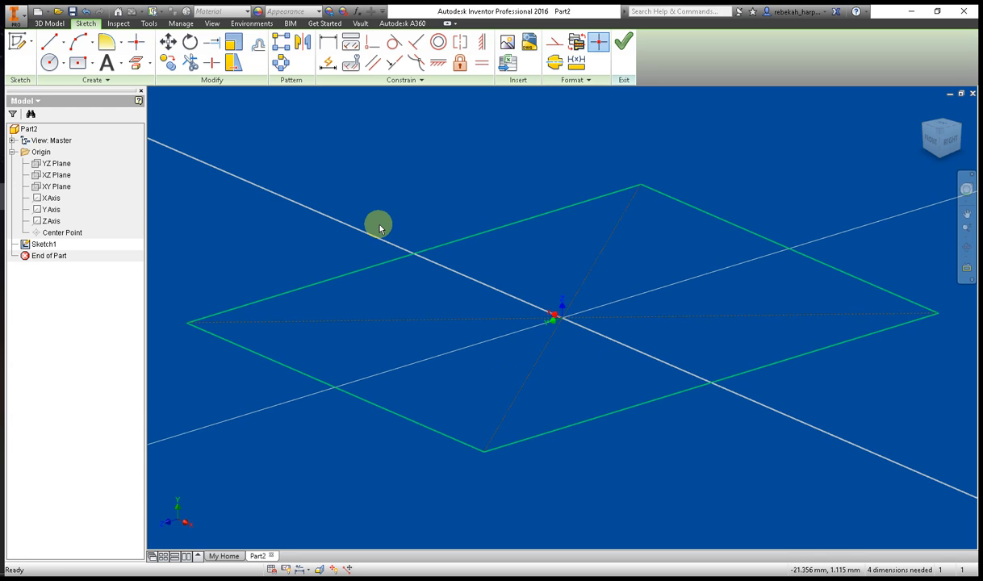
Step: Round all four corners of the rectangle with equal 2 mm sketch fillets
click(78, 42)
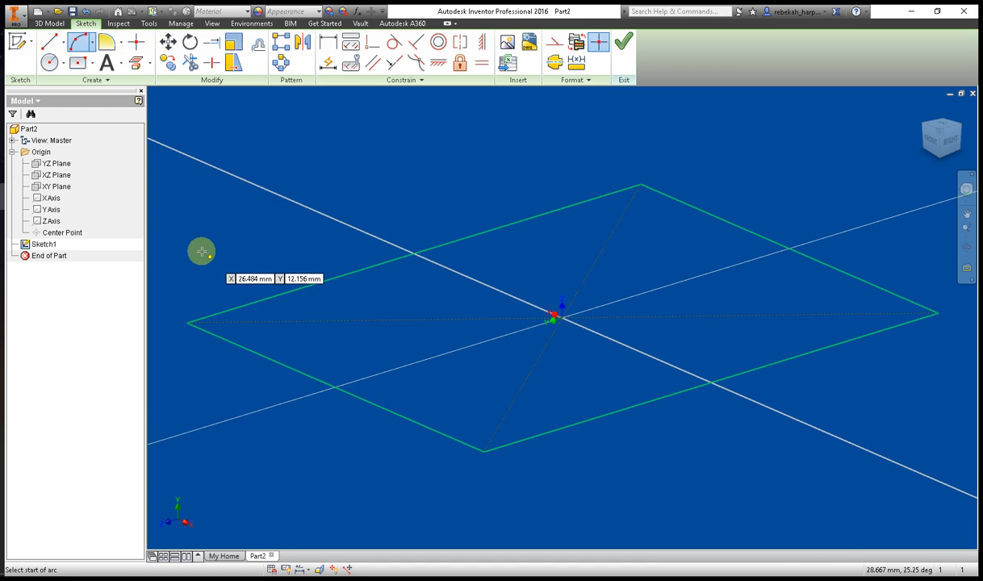
click(107, 42)
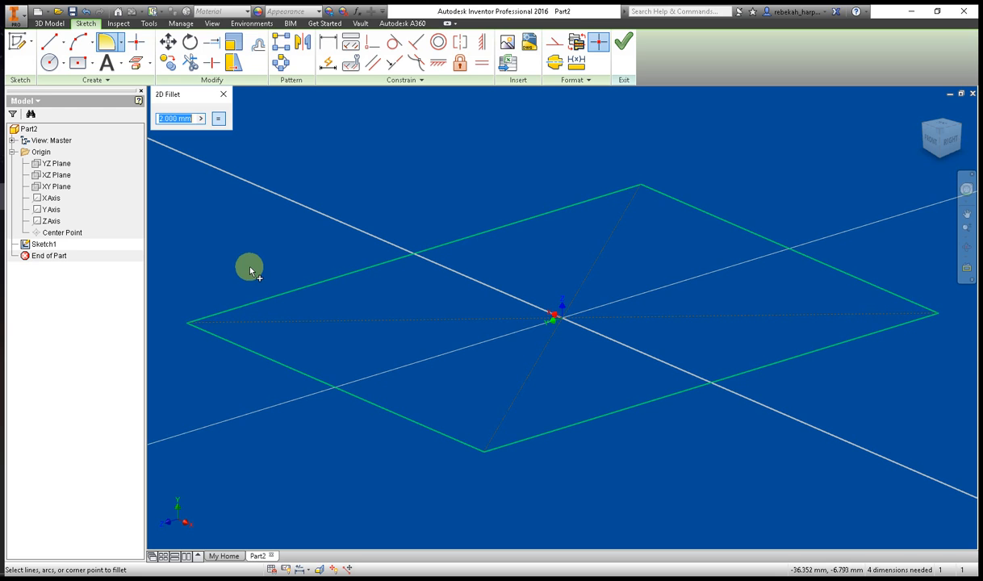
click(246, 305)
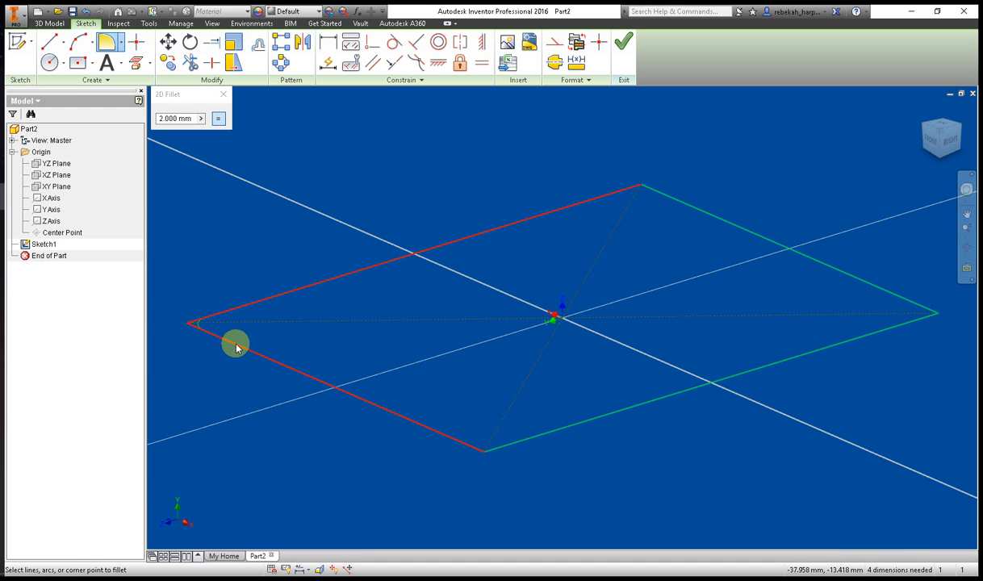
click(235, 344)
click(457, 438)
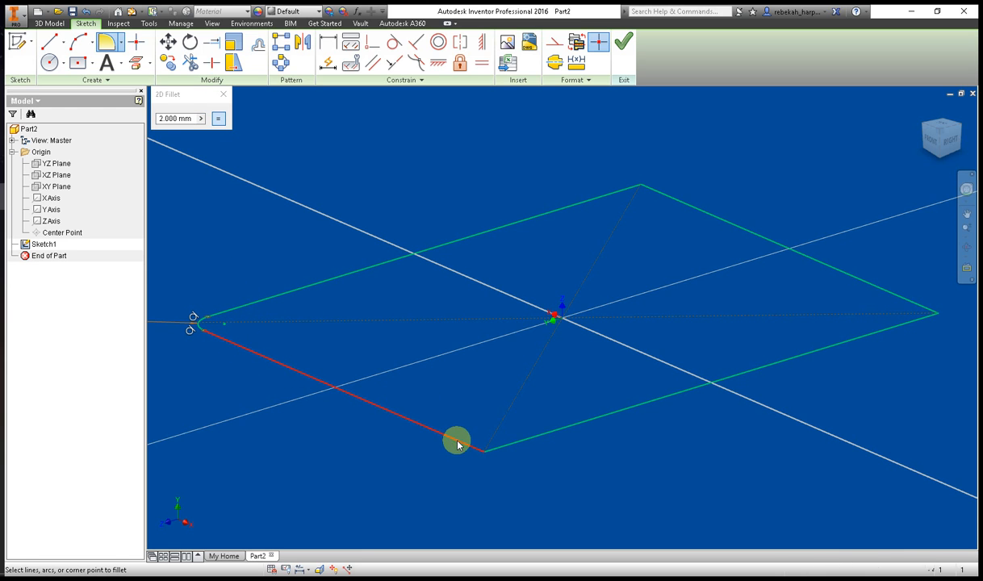
click(501, 446)
click(890, 328)
click(903, 300)
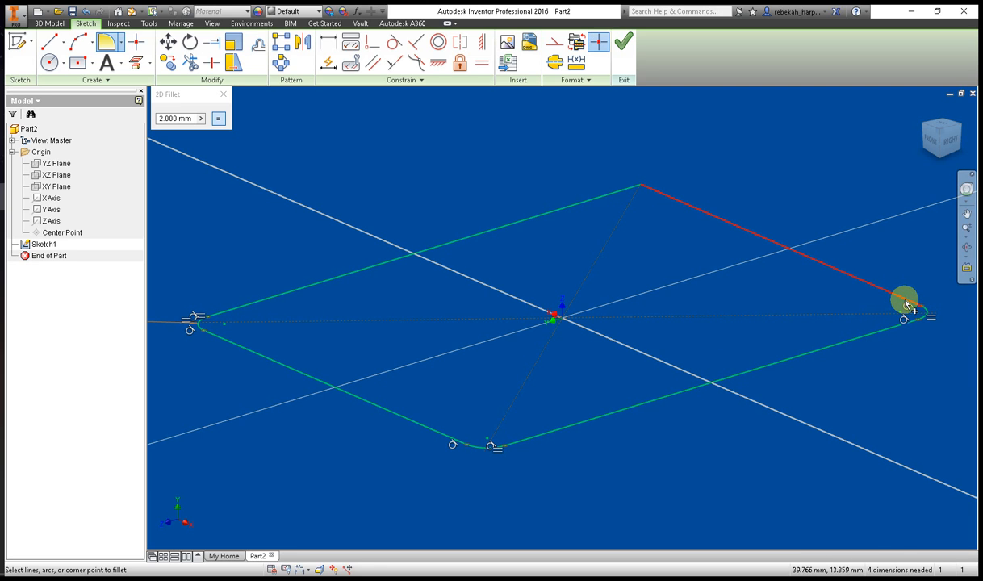
click(671, 202)
click(623, 193)
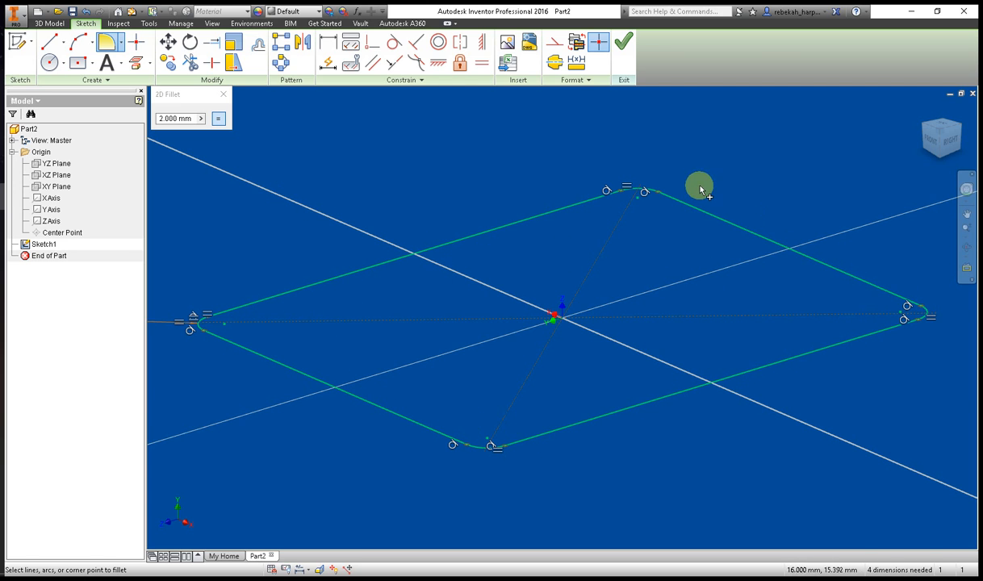
right_click(190, 194)
click(229, 194)
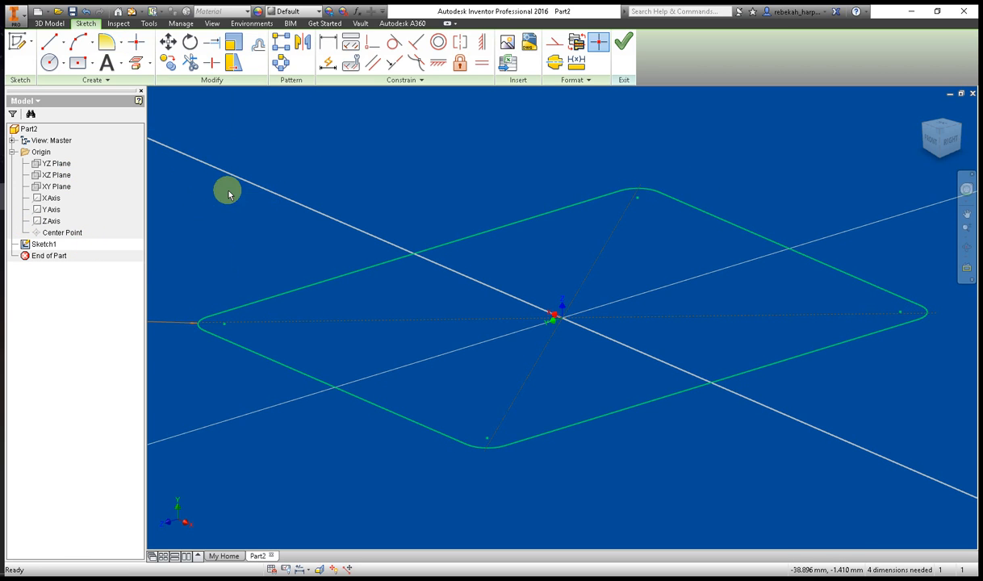
click(52, 189)
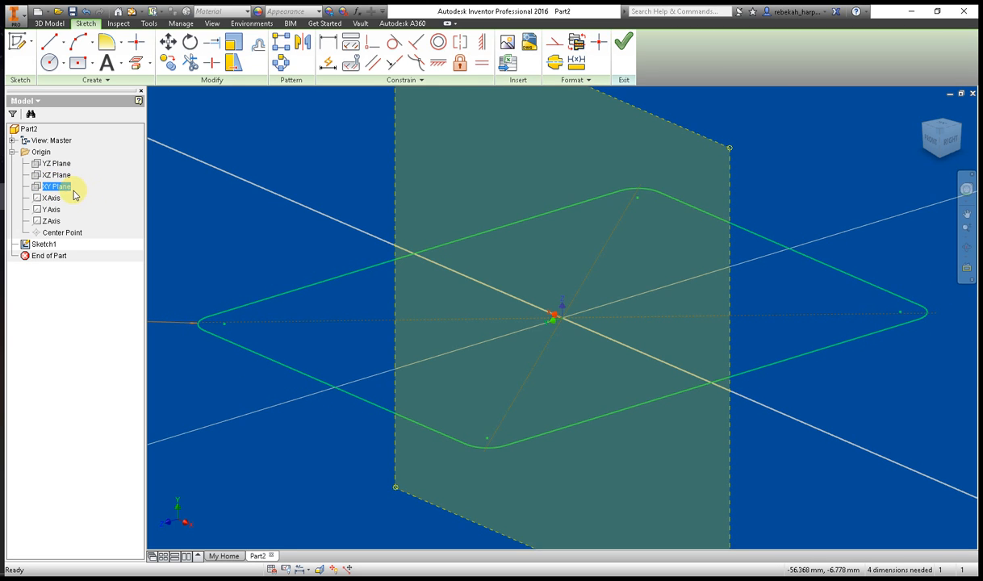
right_click(60, 184)
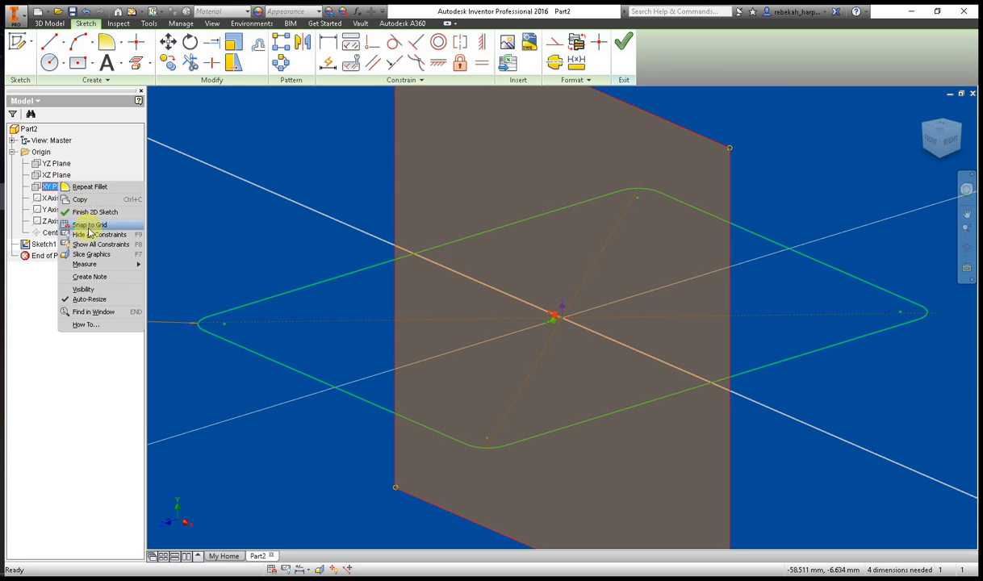
click(84, 289)
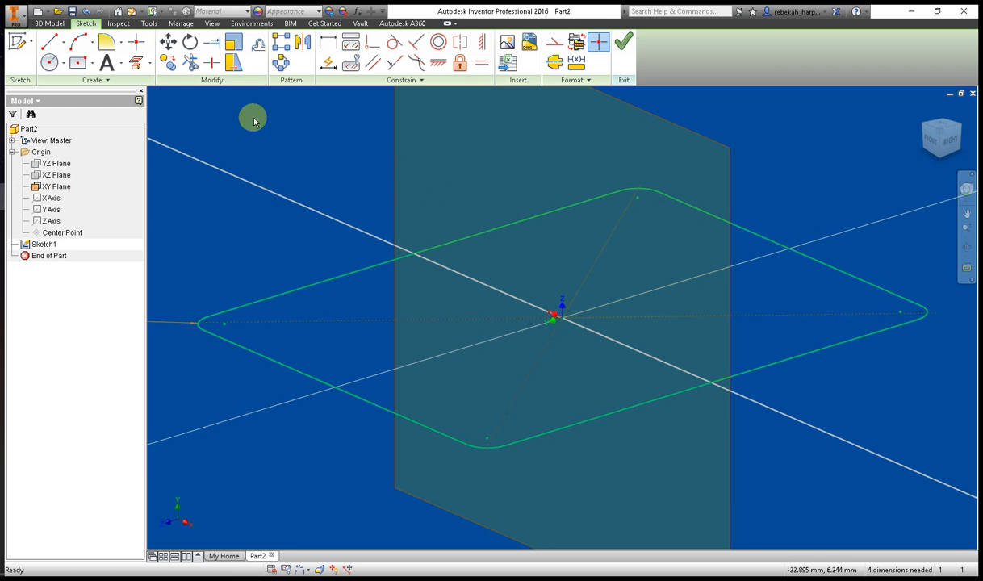
click(135, 64)
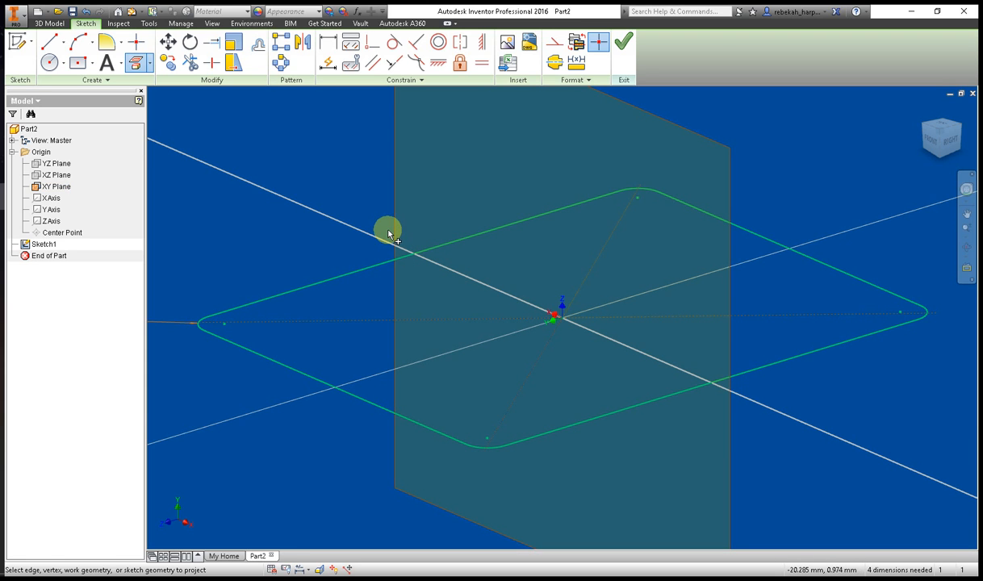
click(84, 12)
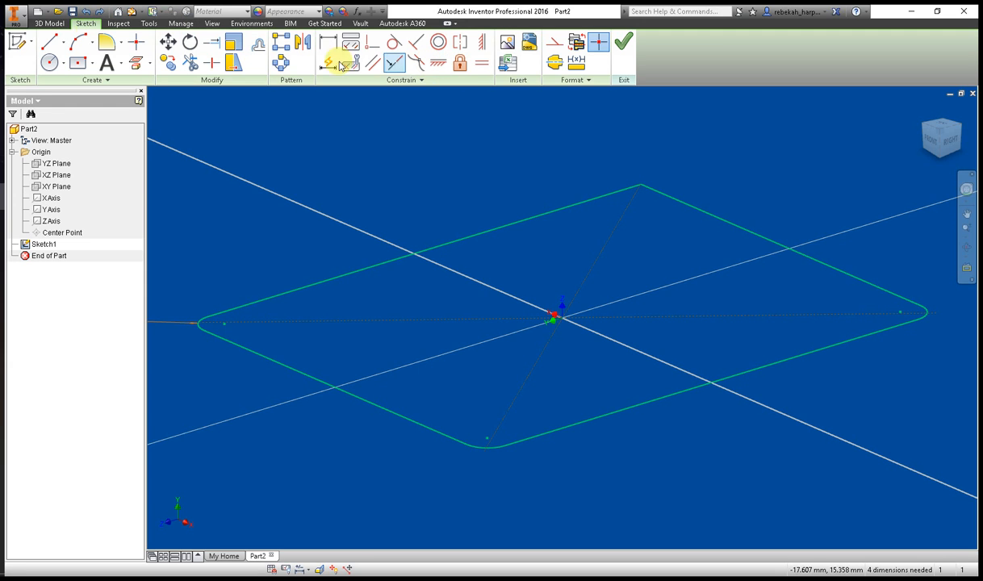
click(98, 14)
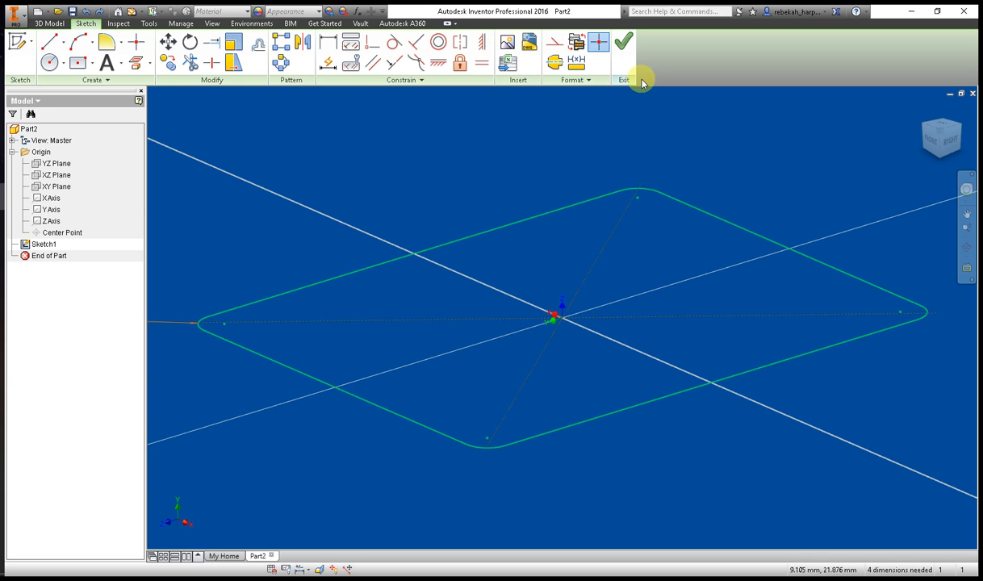
Step: Finish the rounded-rectangle sketch and make the XY origin plane visible
click(623, 41)
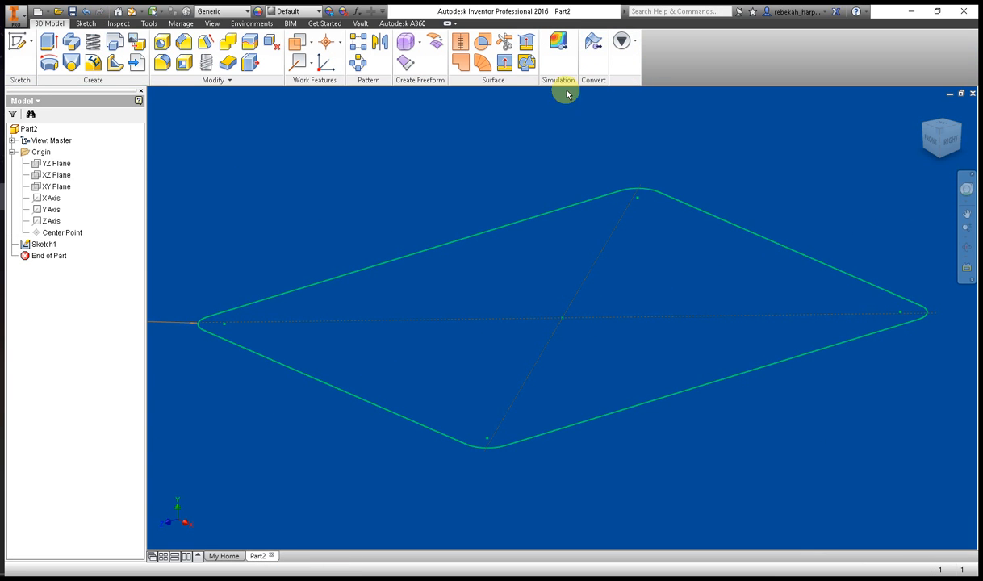
right_click(48, 188)
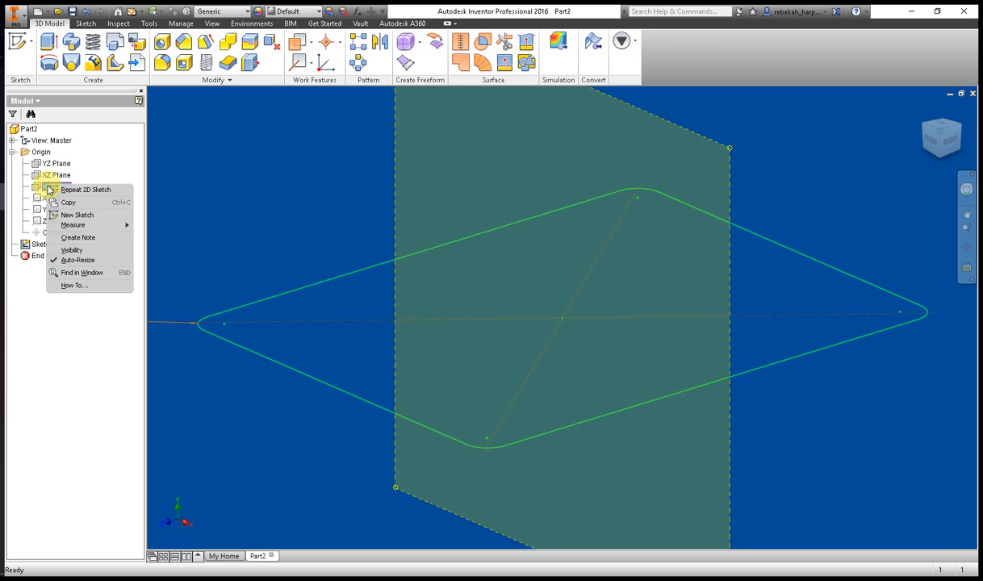
click(73, 247)
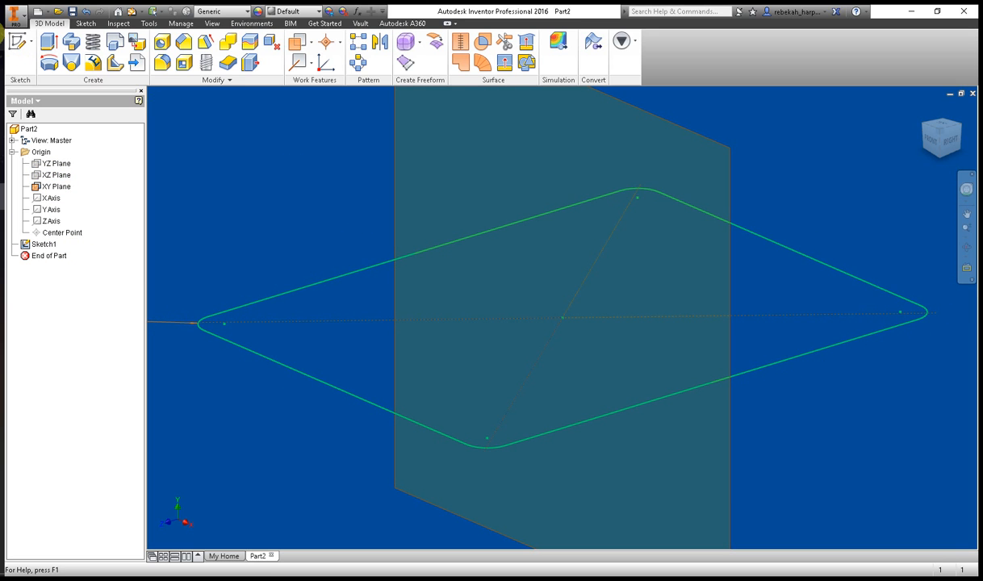
Step: Start a sketch on the XY plane and project the rounded rectangle's straight side that crosses the plane on the negative X side
click(14, 42)
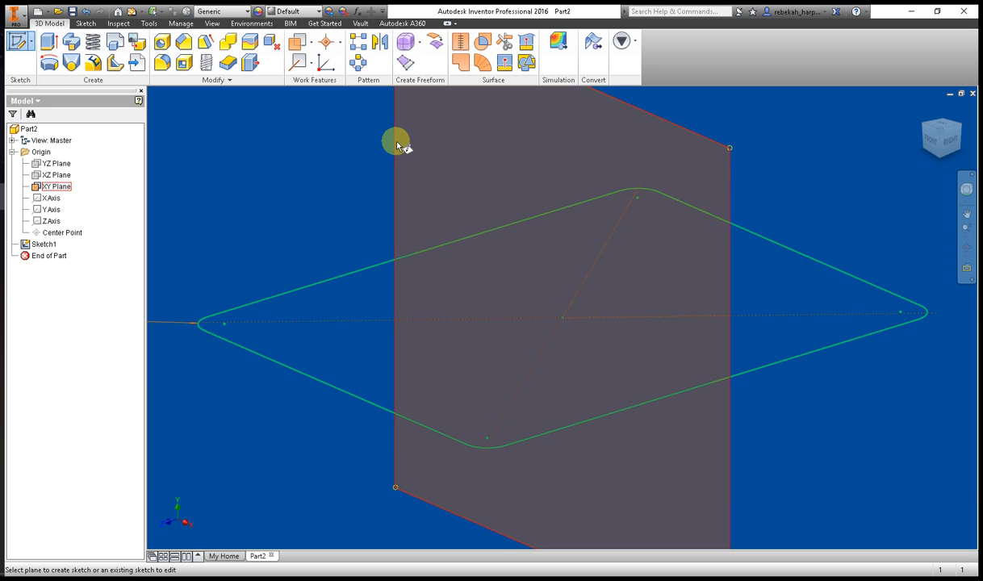
click(398, 146)
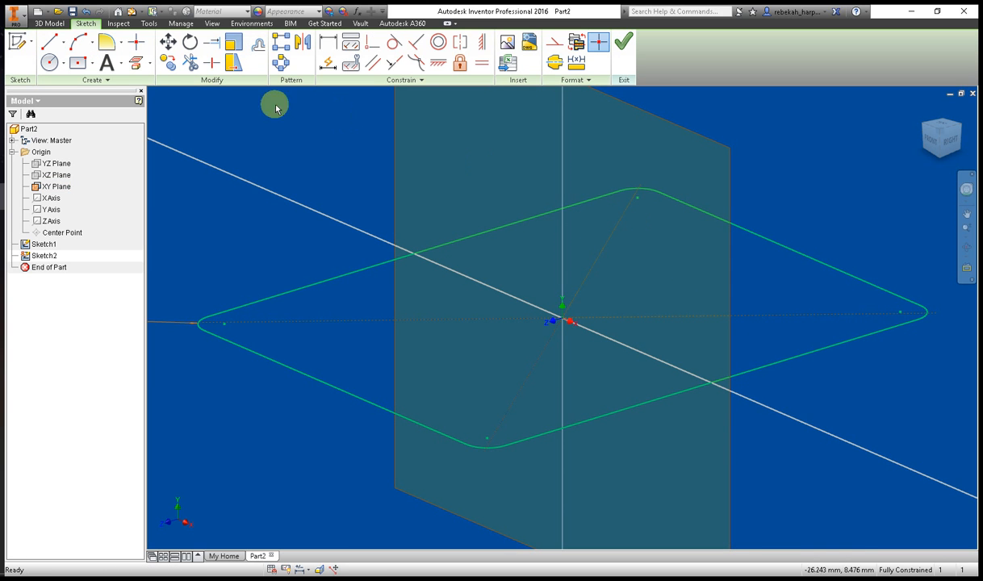
click(139, 70)
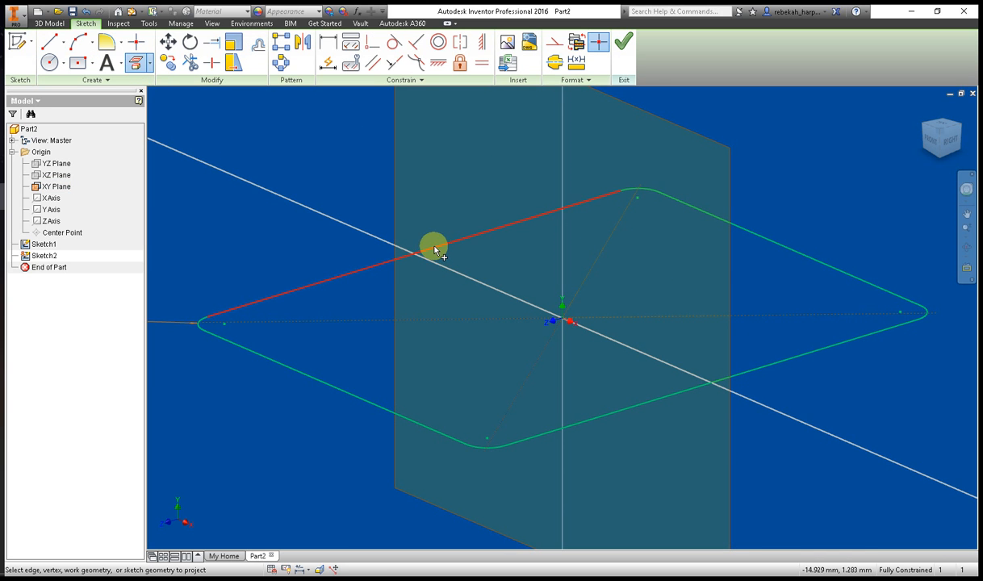
click(434, 252)
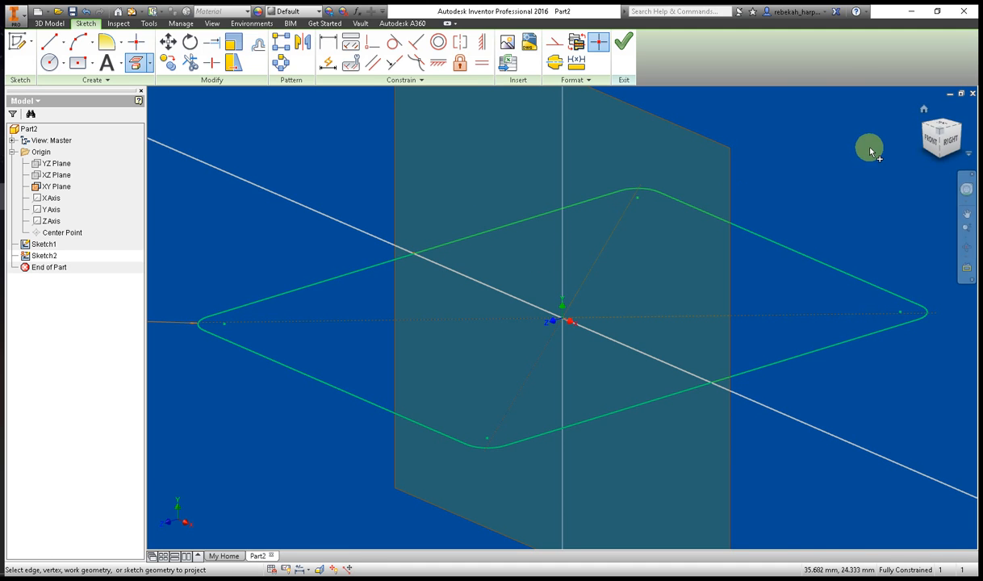
Step: Draw a small upright center rectangle on the XY plane, centred on the point projected from the rounded rectangle's side
click(75, 66)
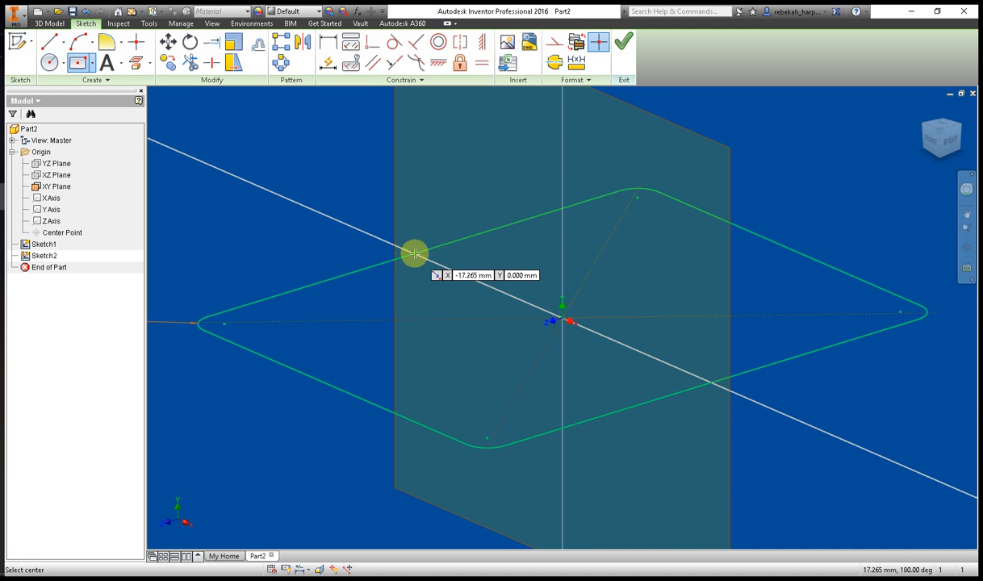
scroll(414, 253, down, 5)
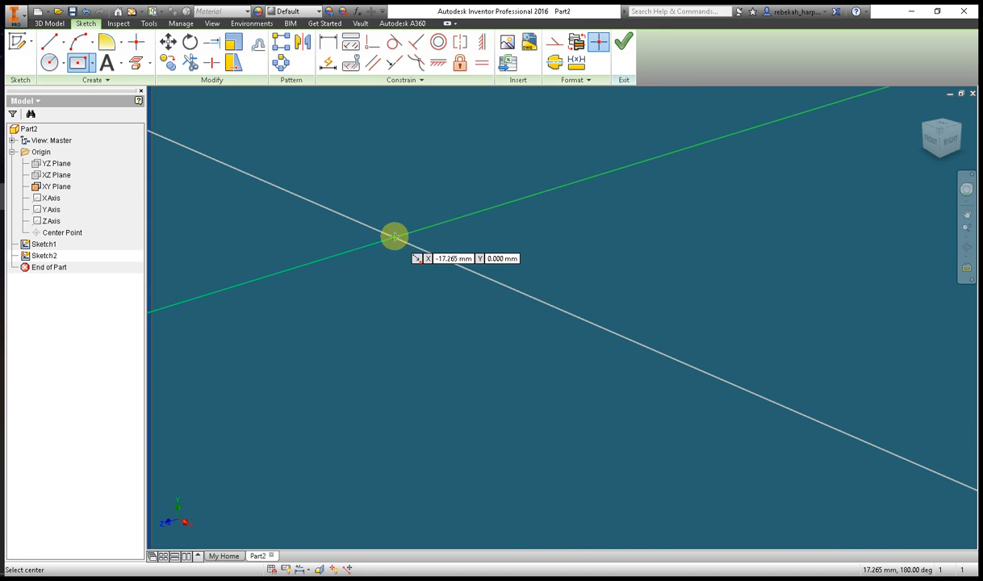
click(393, 237)
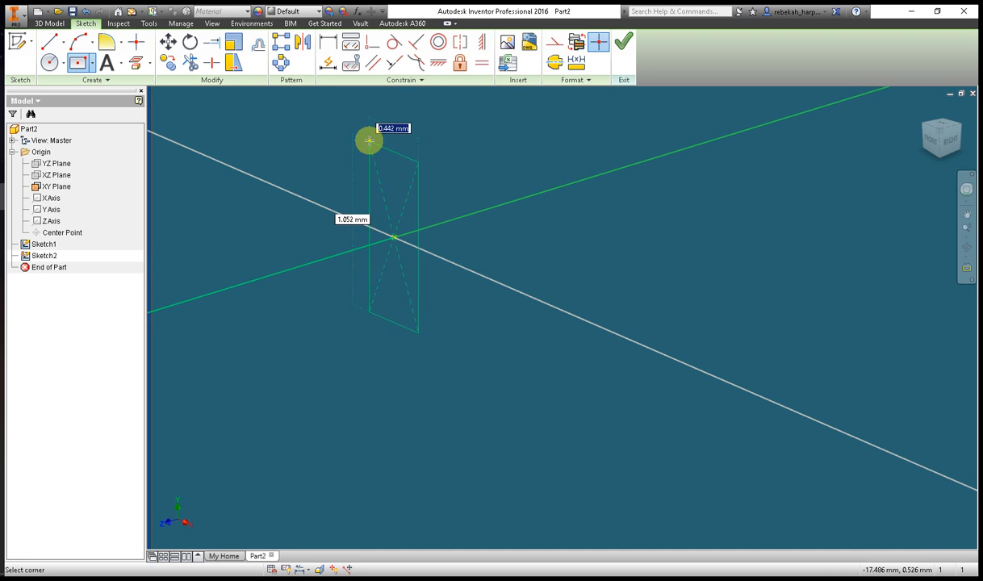
click(359, 115)
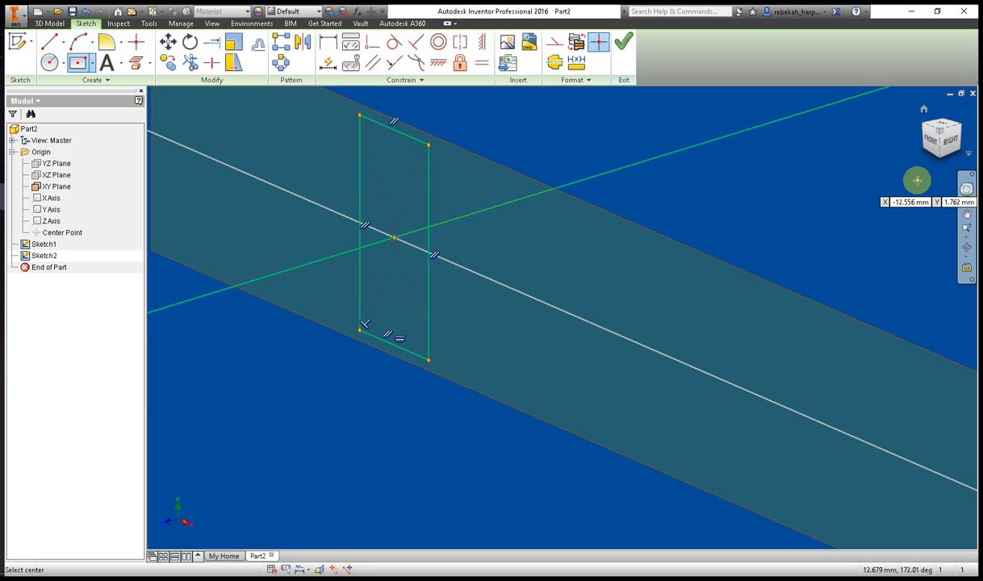
right_click(266, 209)
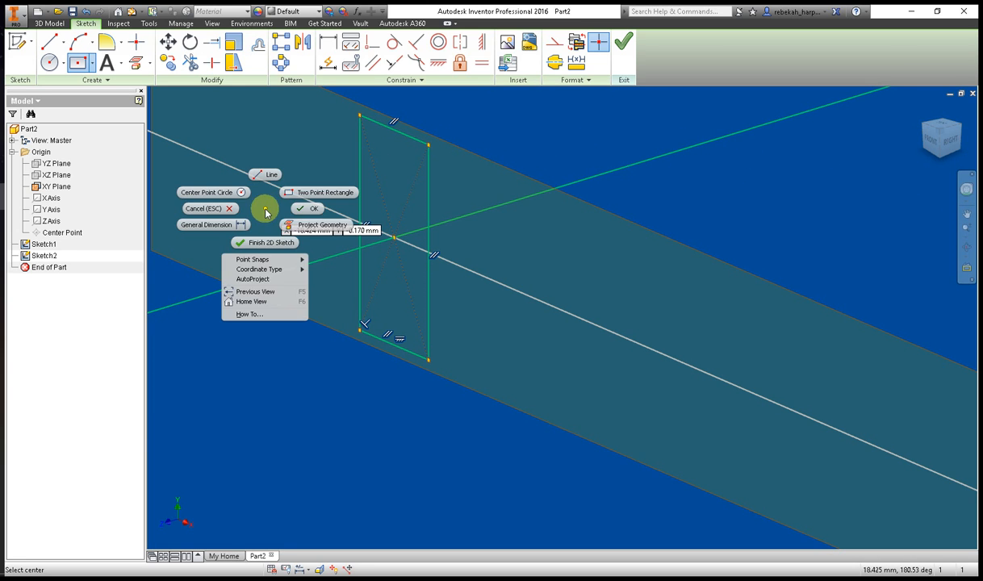
click(308, 209)
Step: Hide the rounded-rectangle sketch, Sketch1, leaving the small profile sketch open for editing
click(55, 247)
right_click(55, 246)
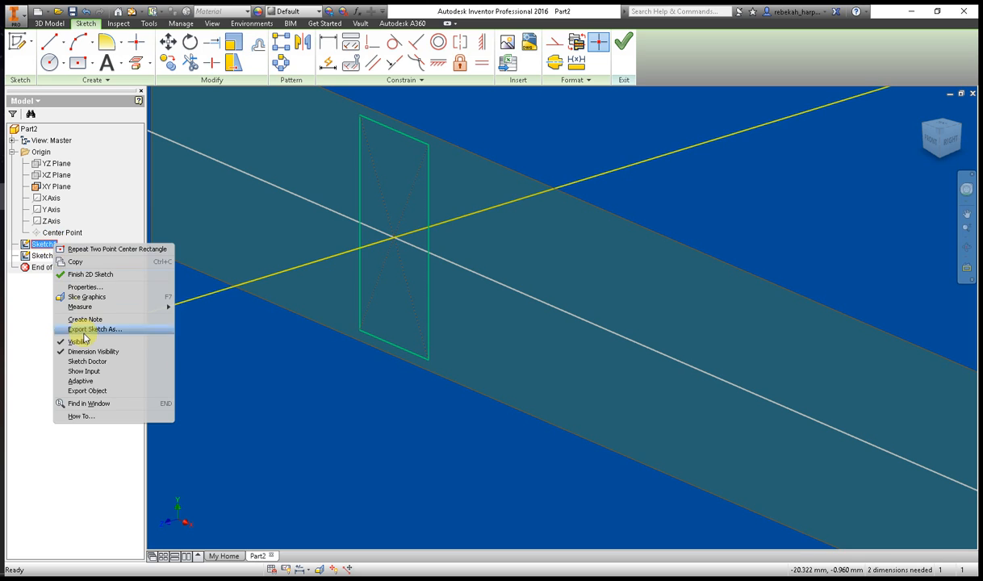
click(85, 342)
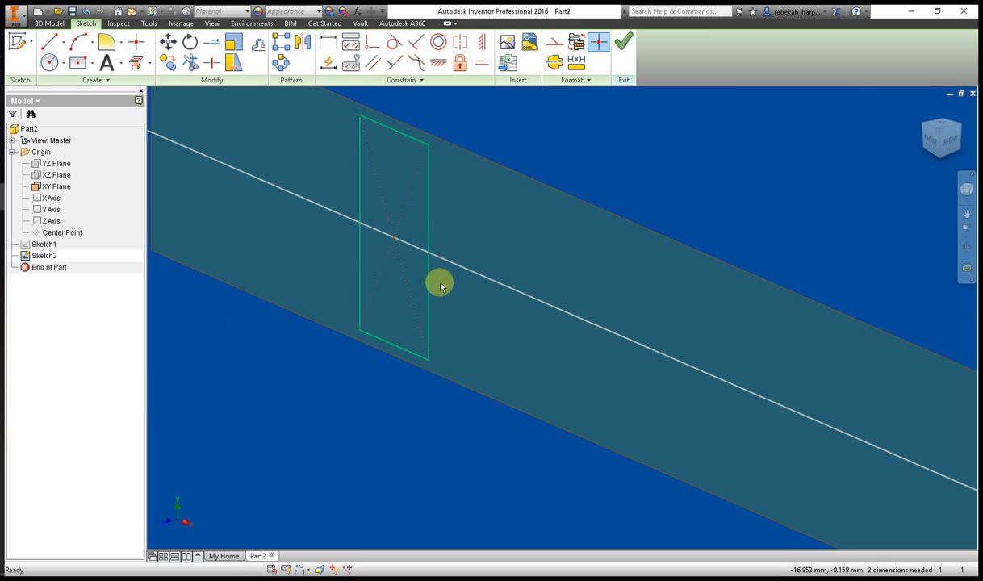
Step: Draw a second center rectangle, about 0.83 by 0.88 mm, centred on the midpoint of the upright rectangle's right side
click(931, 144)
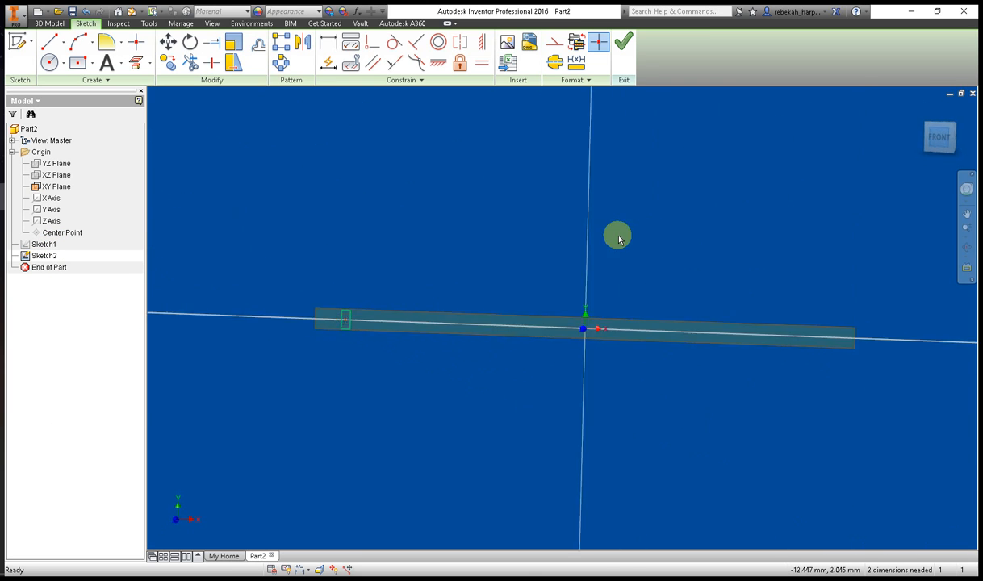
scroll(365, 318, up, 3)
scroll(421, 294, up, 3)
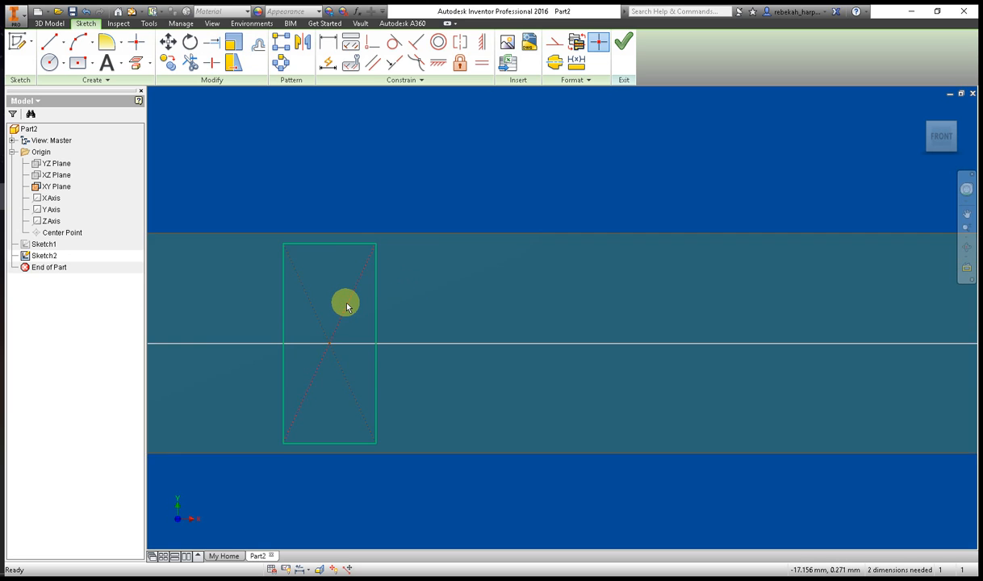
scroll(346, 304, up, 3)
scroll(344, 304, down, 3)
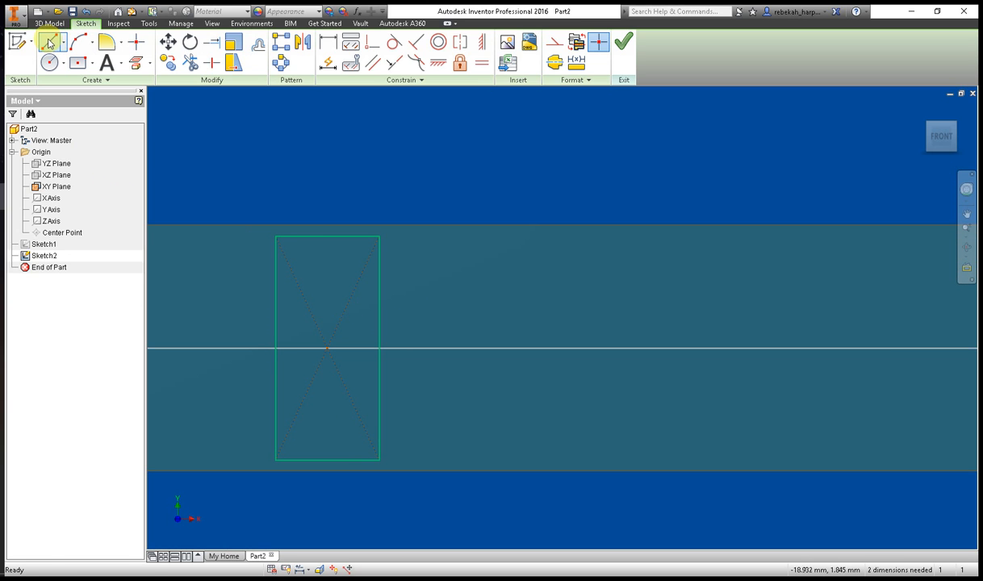
click(49, 41)
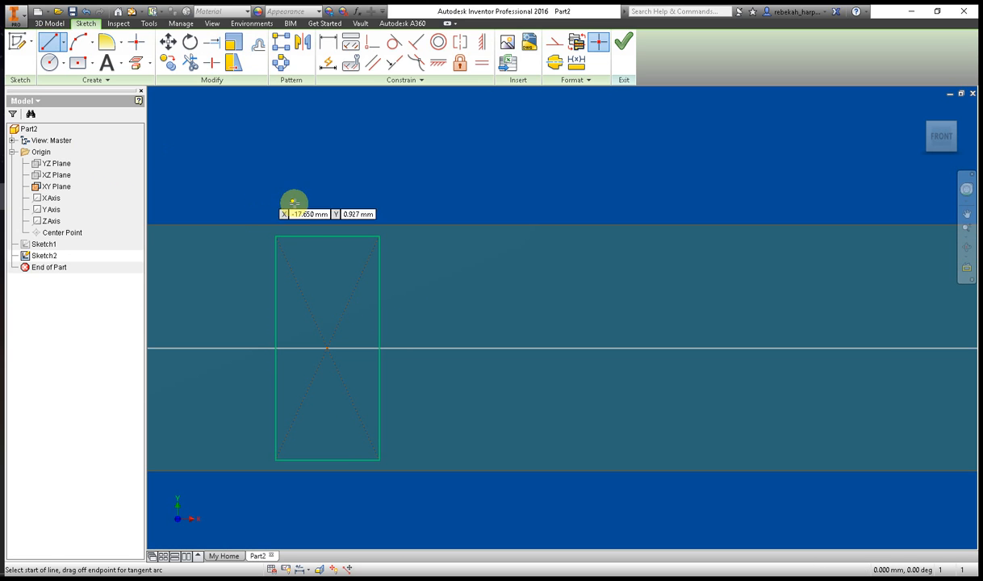
click(79, 63)
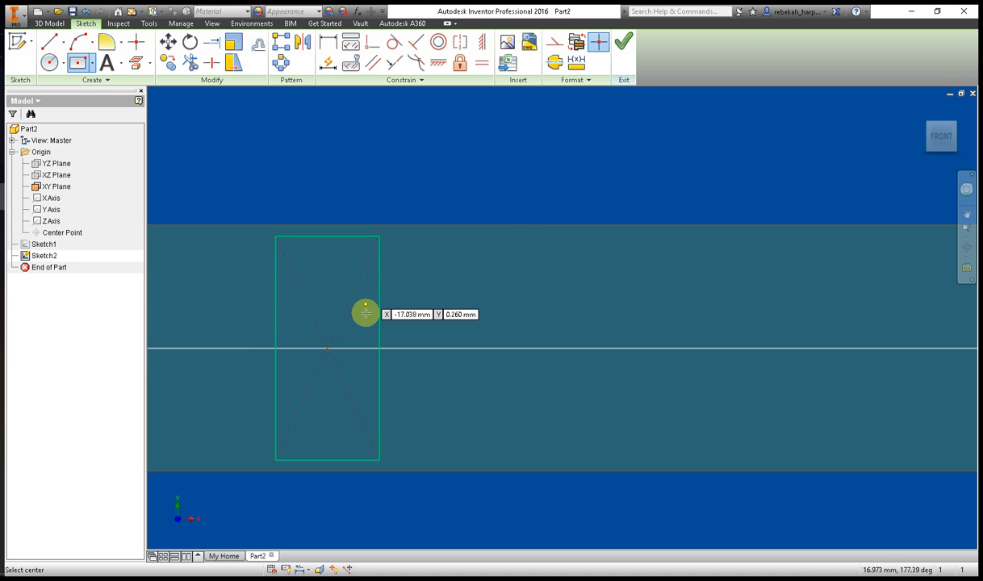
click(378, 347)
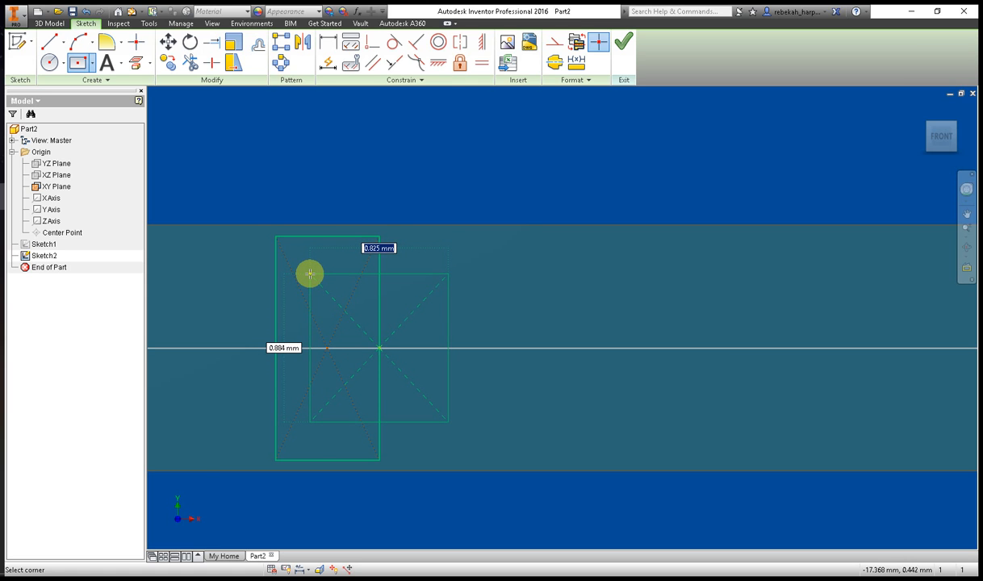
click(310, 274)
click(357, 270)
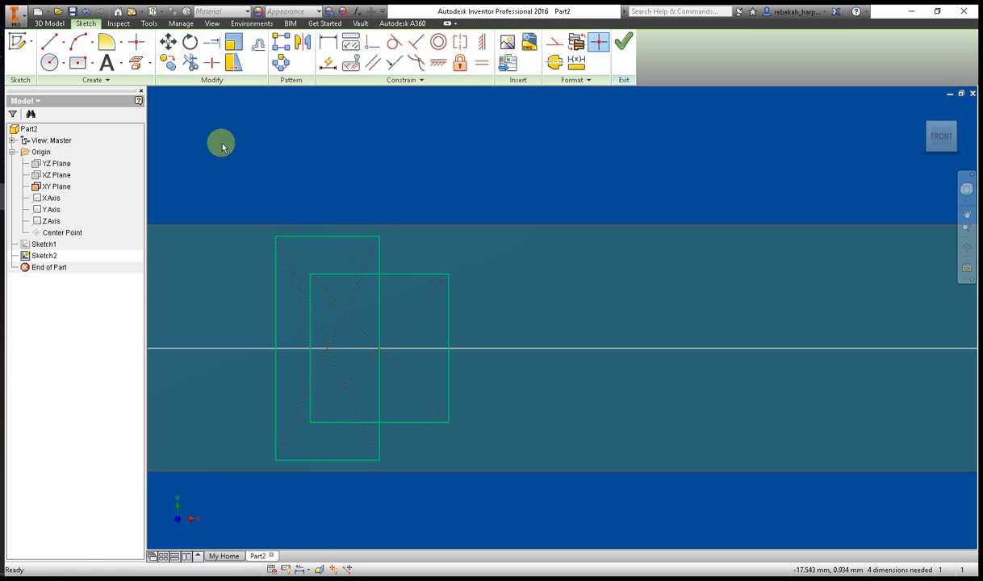
Step: Trim the second rectangle's parts outside the upright rectangle and the side segment between its arms, leaving a C-shaped outline
click(190, 62)
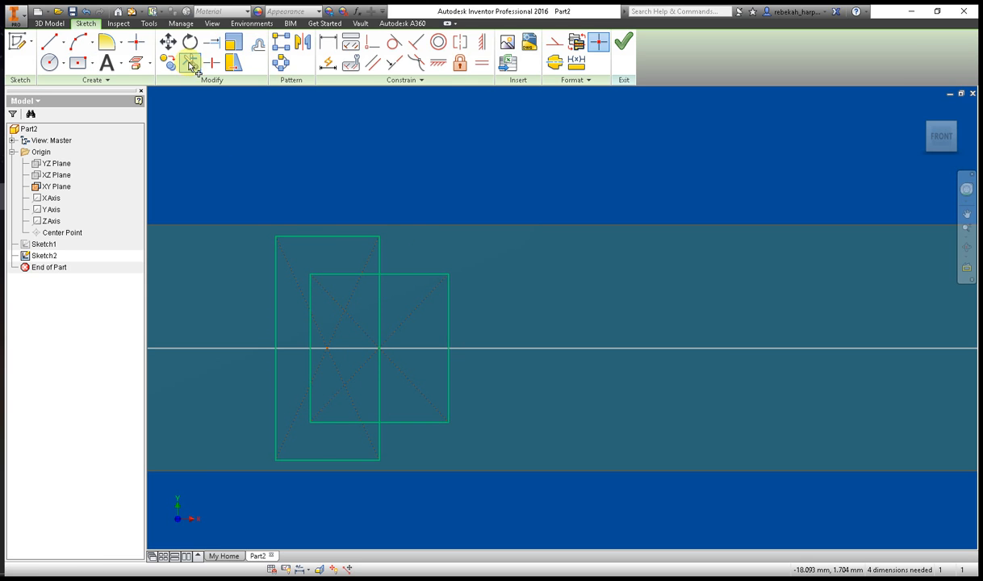
click(411, 275)
click(449, 311)
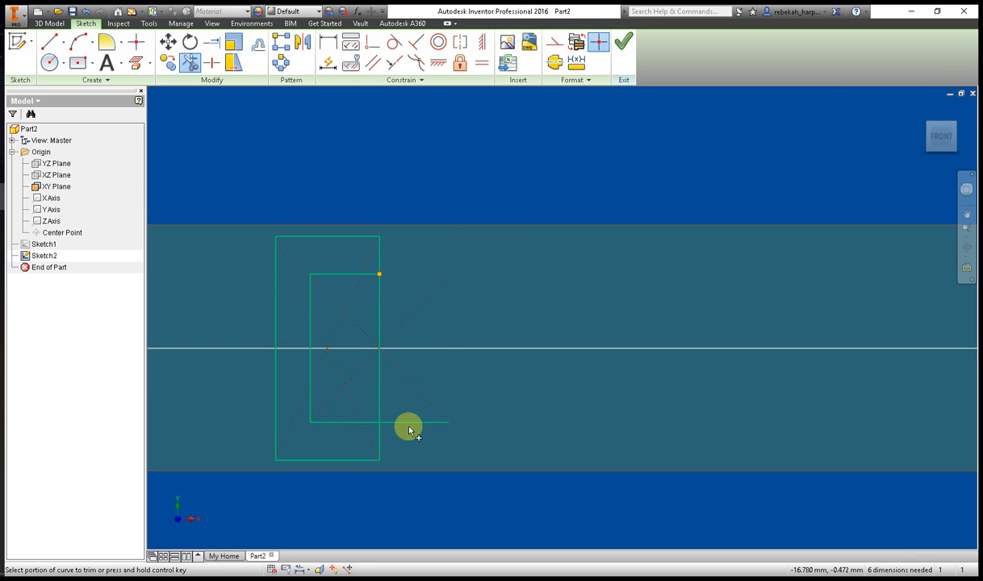
click(422, 395)
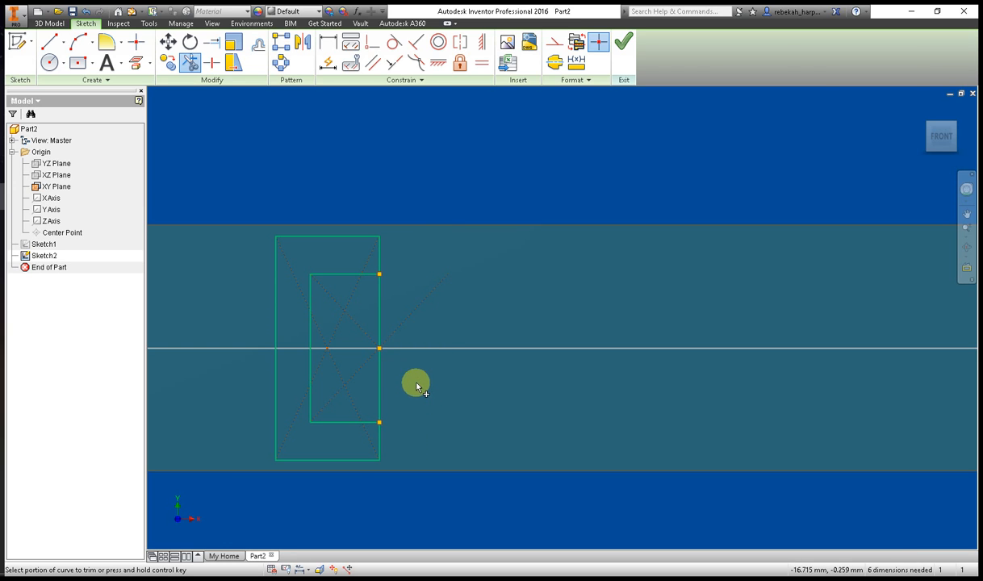
click(397, 330)
click(368, 342)
click(381, 322)
click(379, 366)
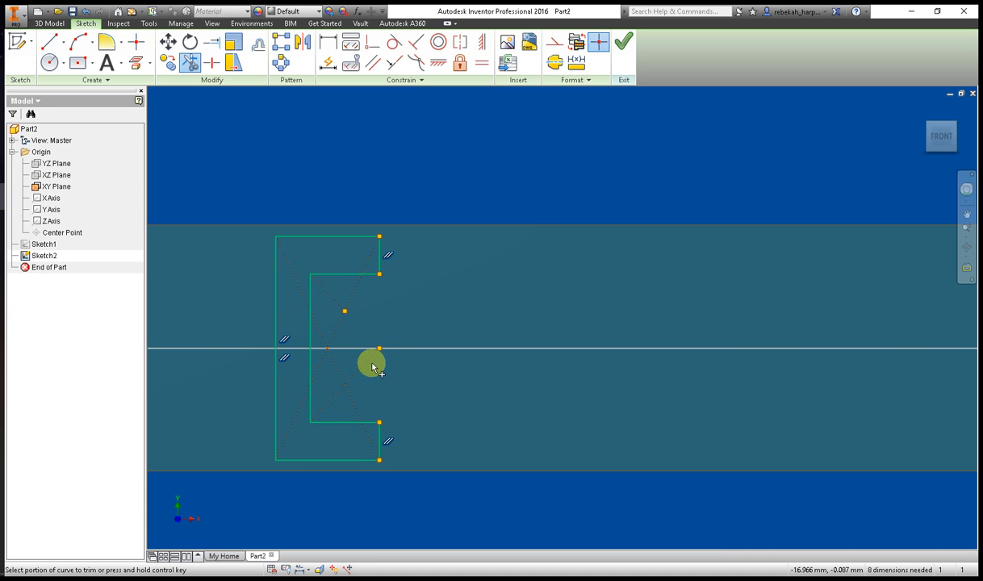
Step: Trim away the leftover dotted construction diagonals of both rectangles and end the Trim command
click(343, 391)
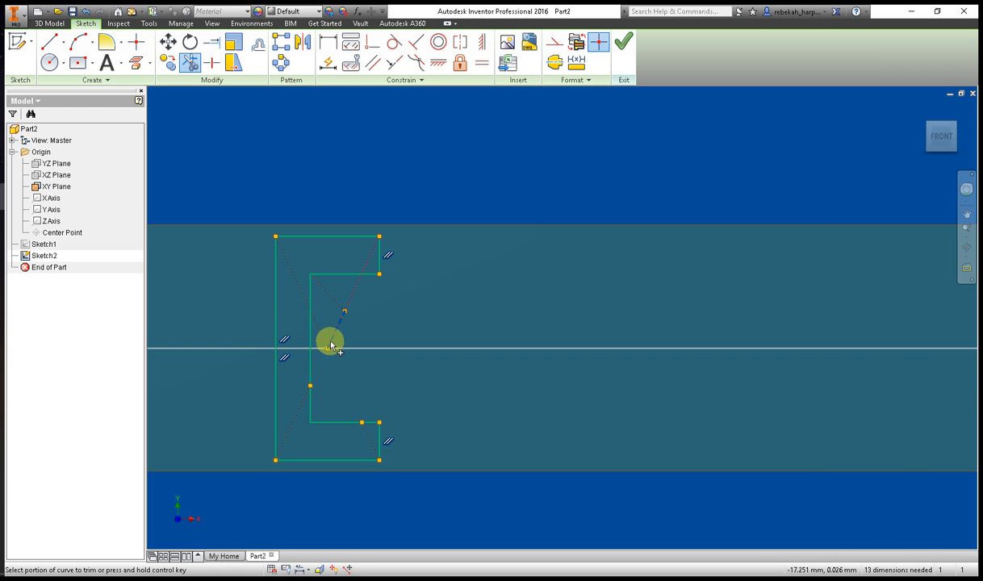
click(331, 344)
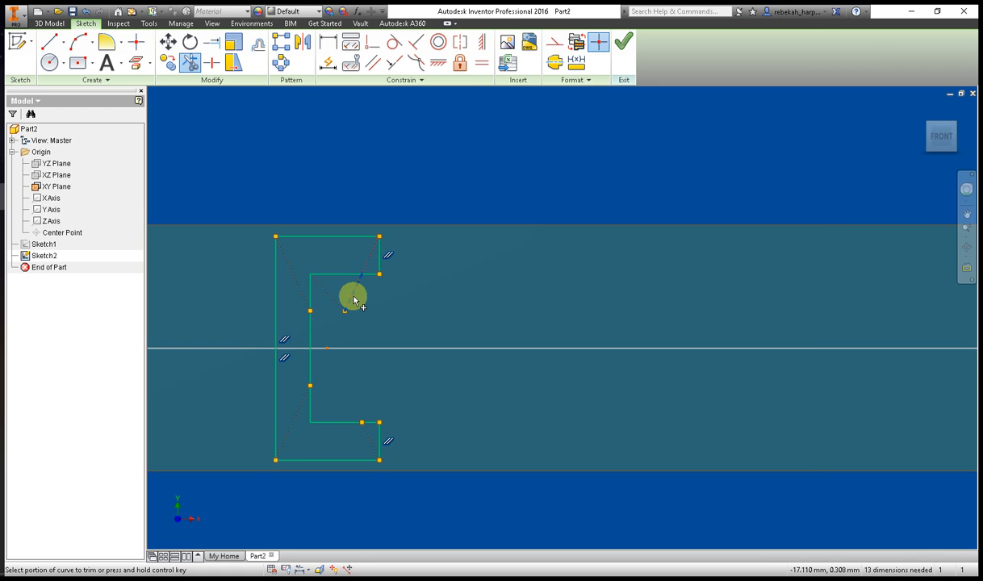
click(290, 266)
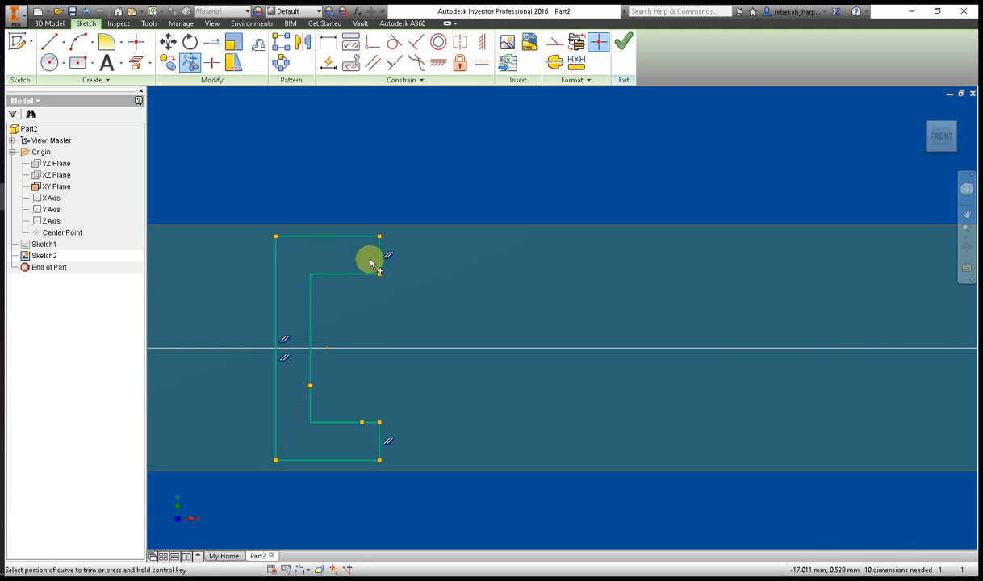
click(296, 425)
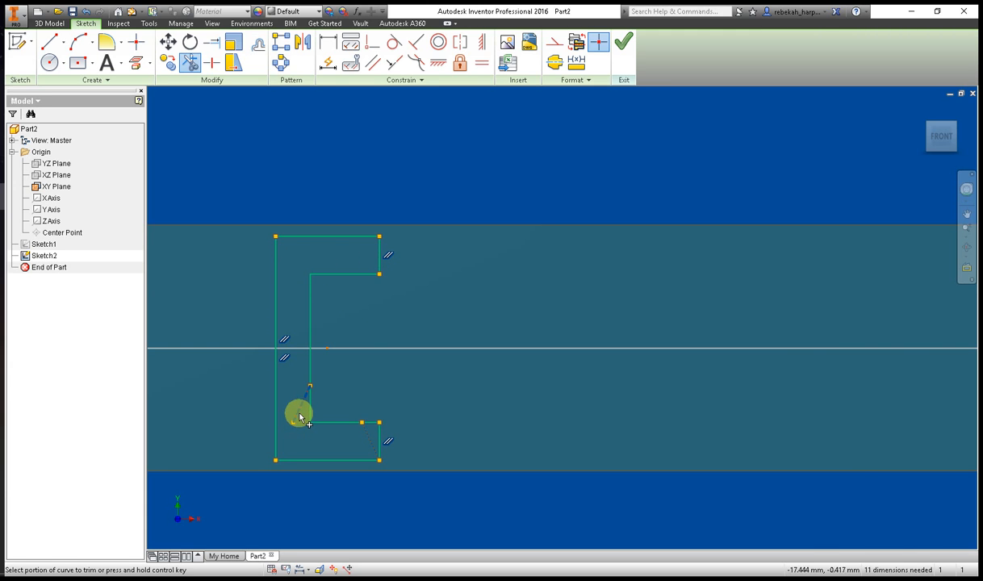
right_click(390, 394)
click(428, 394)
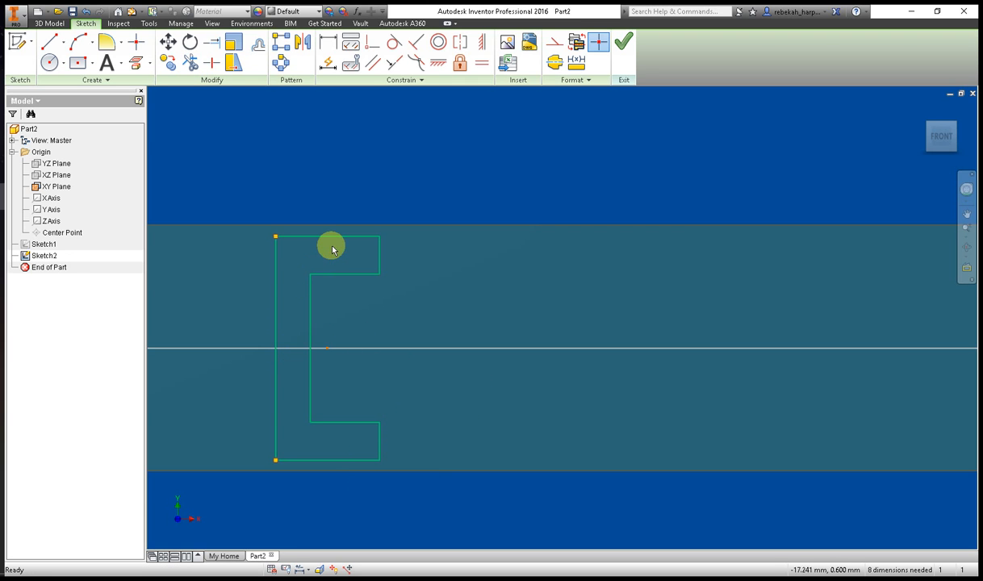
Step: Fillet the upper and lower outer corners on the C-profile's closed side with a 0.1 mm radius
click(105, 41)
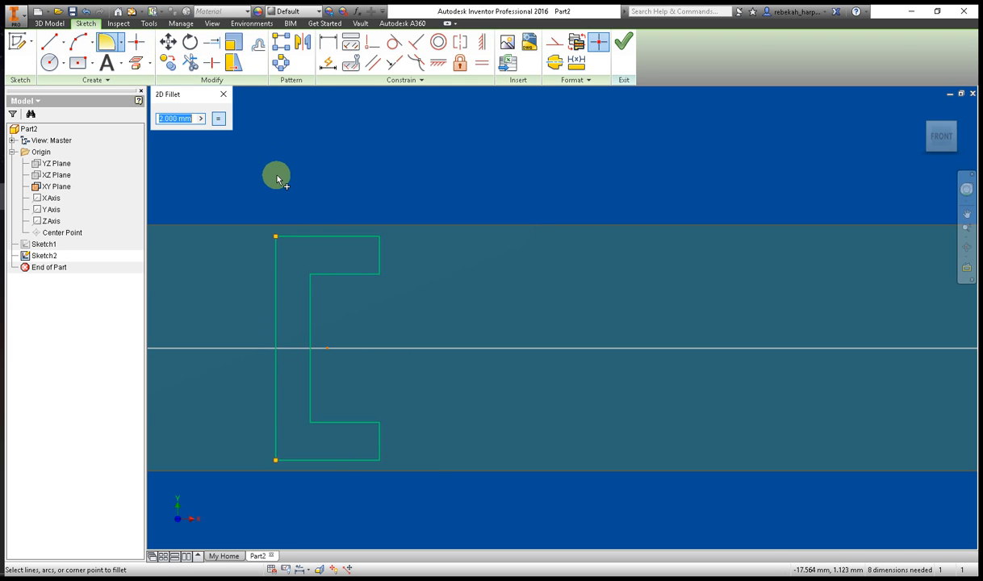
click(288, 238)
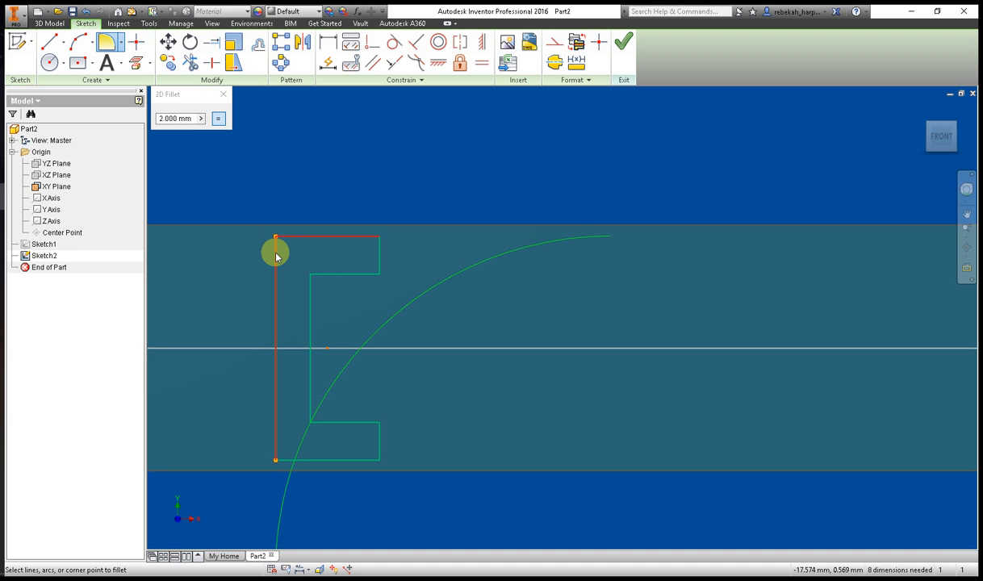
click(201, 119)
click(233, 134)
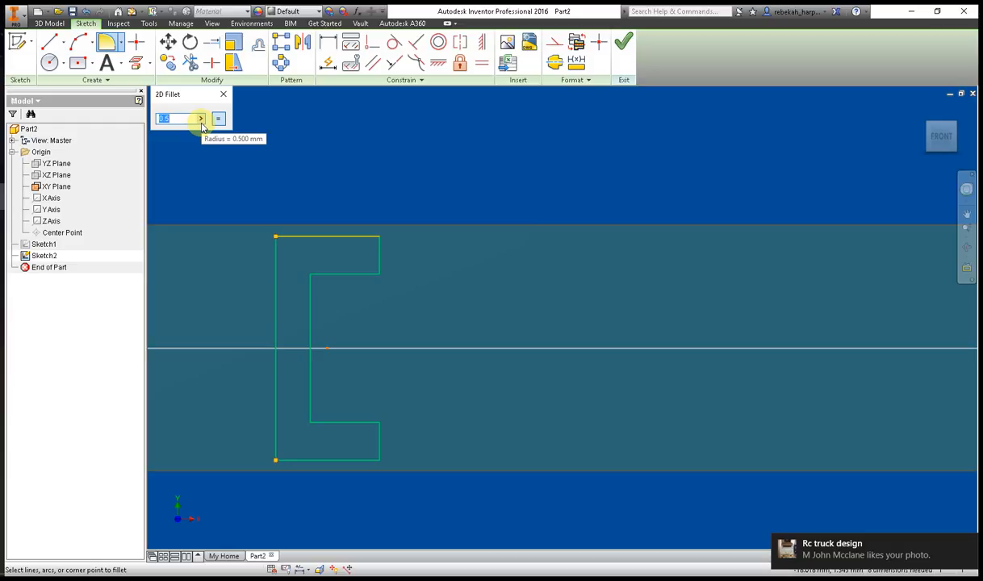
text(0)
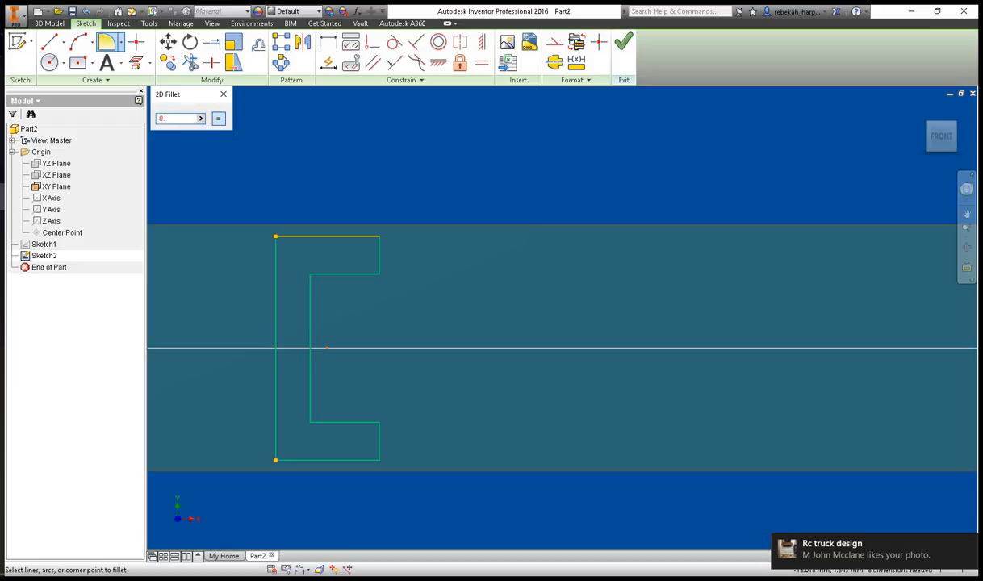
text(.1)
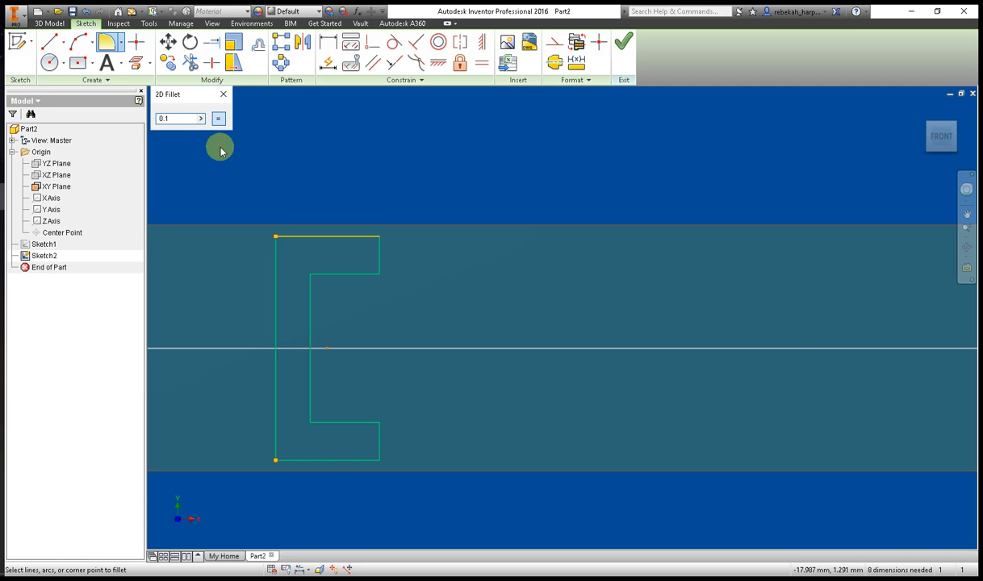
click(277, 254)
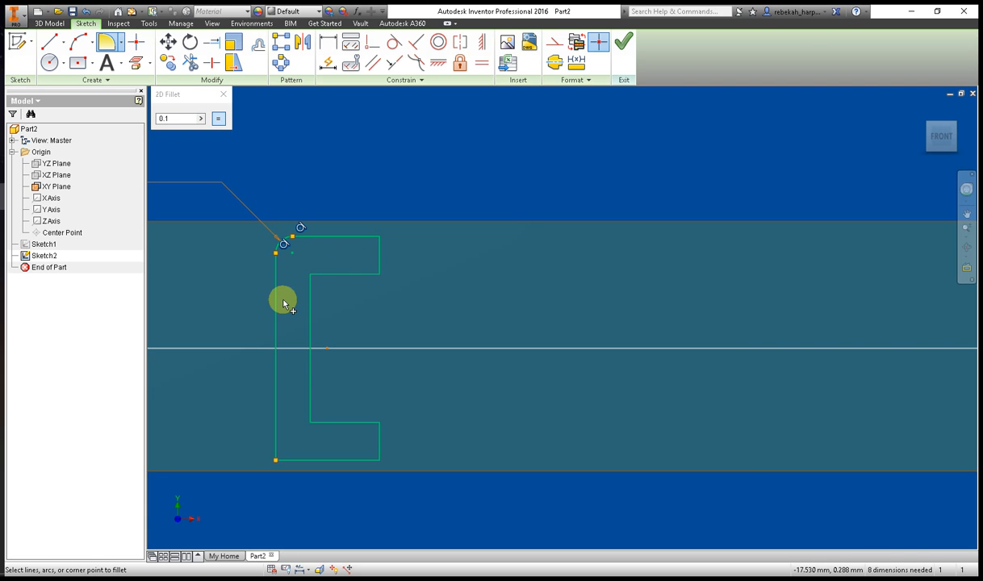
click(275, 447)
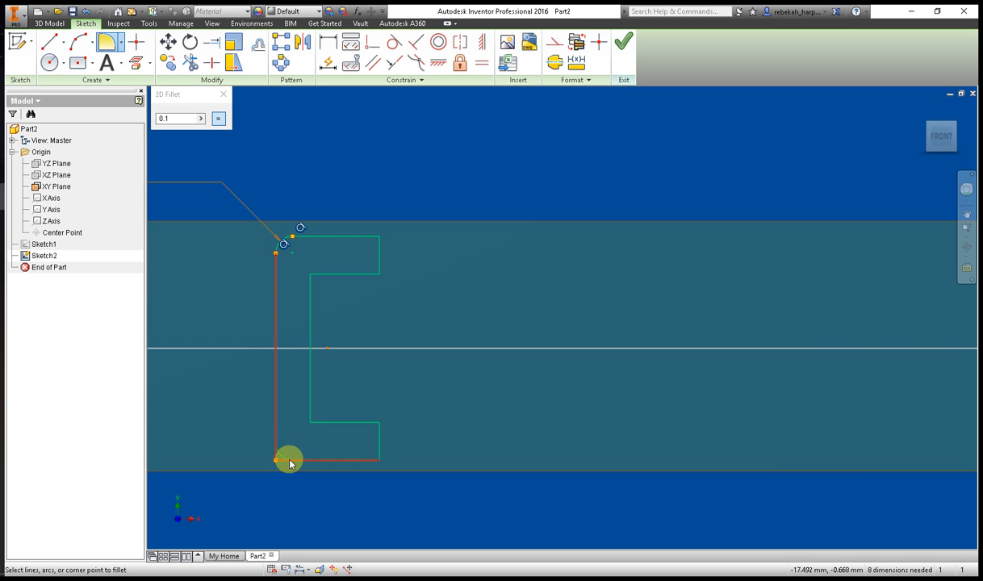
click(288, 460)
Step: Fillet the two inner corners of the C-profile with the same 0.1 mm radius
click(308, 417)
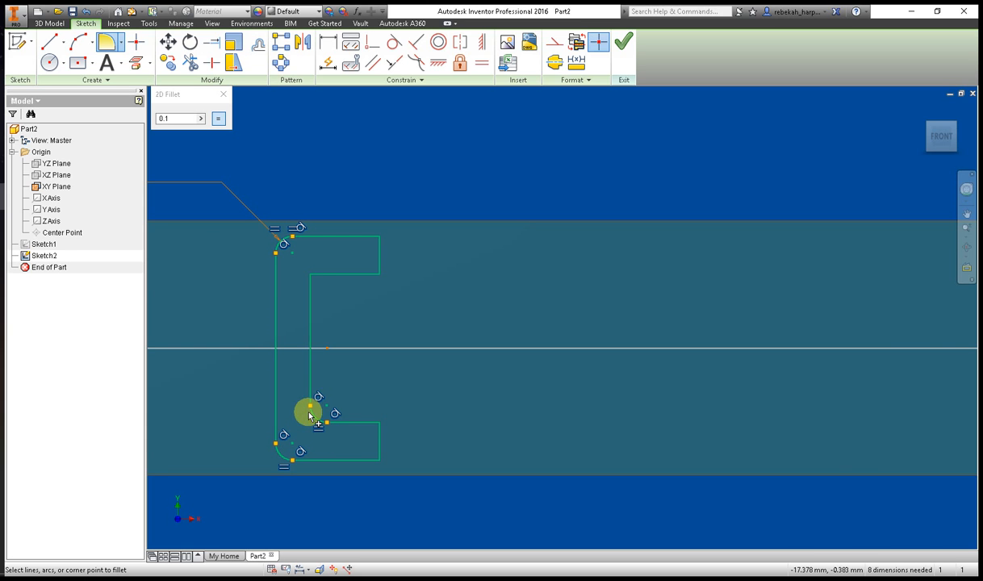
click(323, 274)
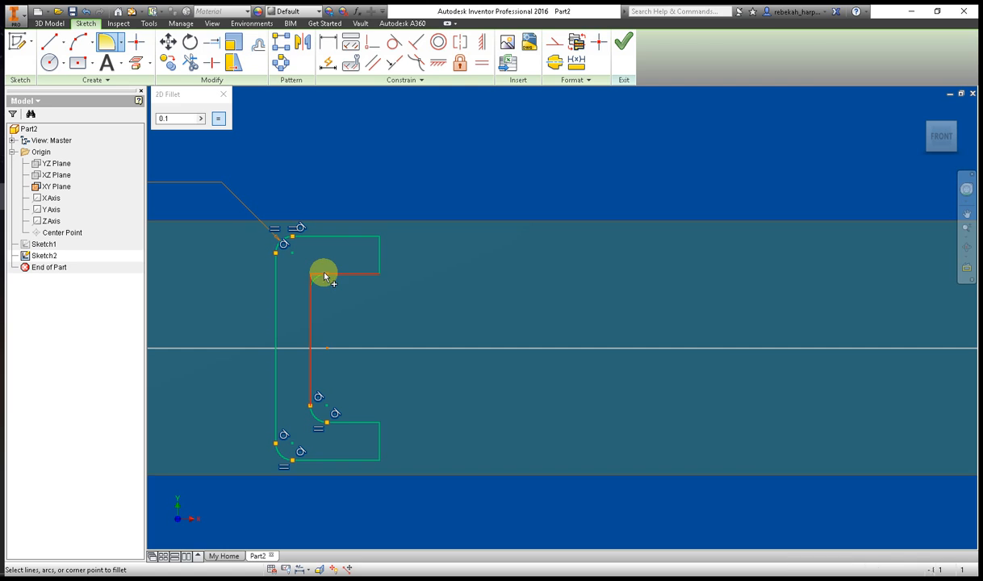
click(337, 275)
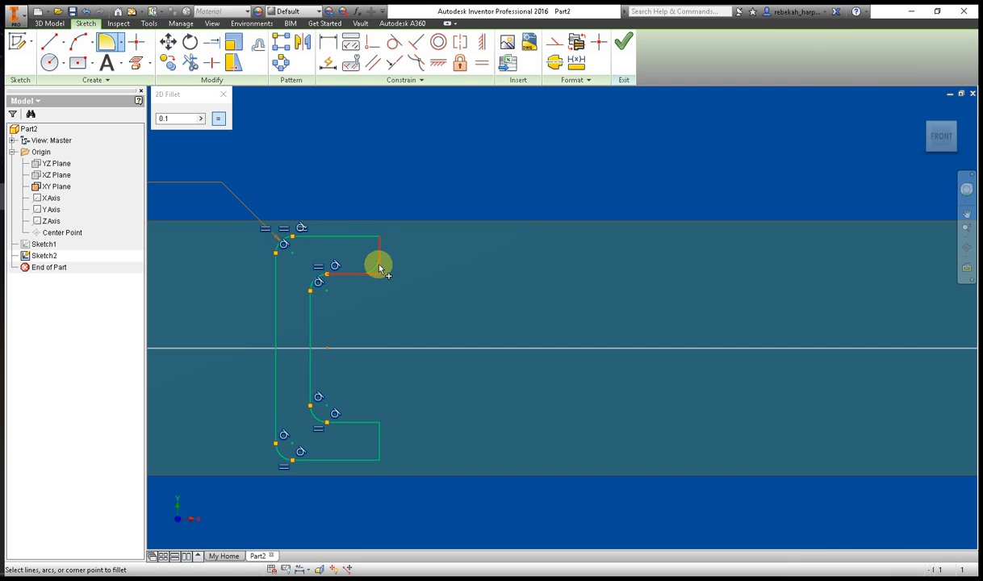
Step: Round both corners at the free end of each C-profile arm with 0.1 mm fillets and end the Fillet command
click(378, 268)
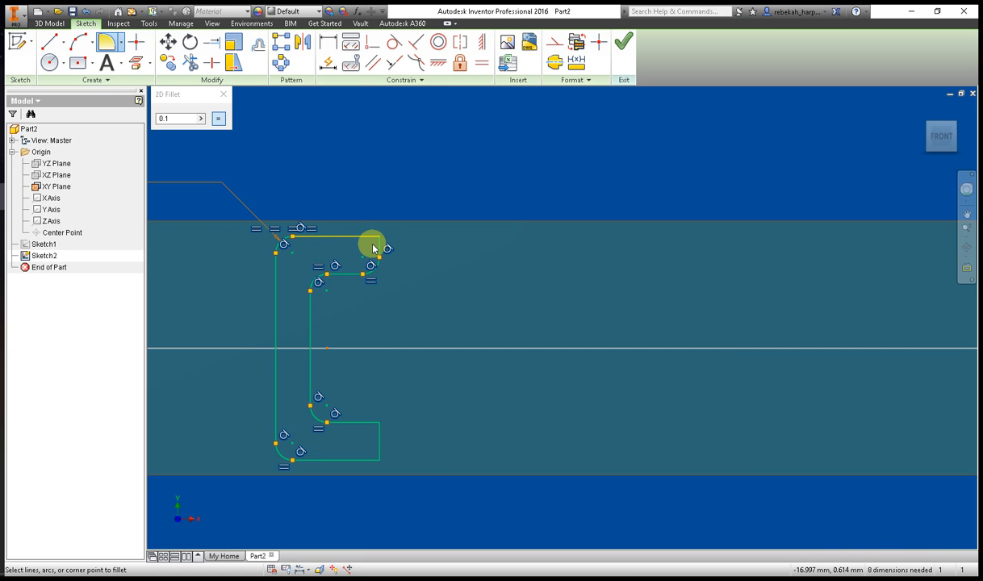
click(374, 242)
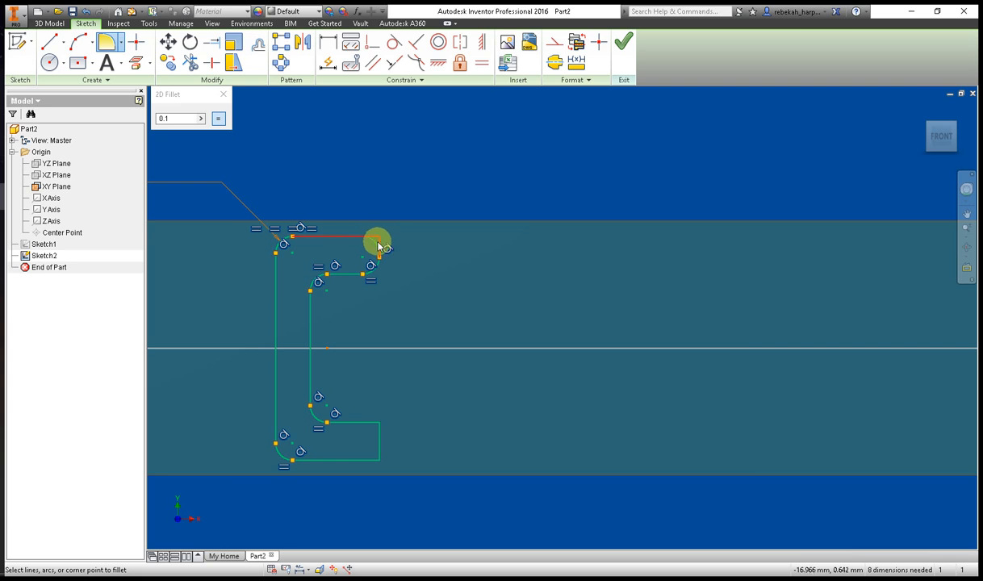
click(383, 250)
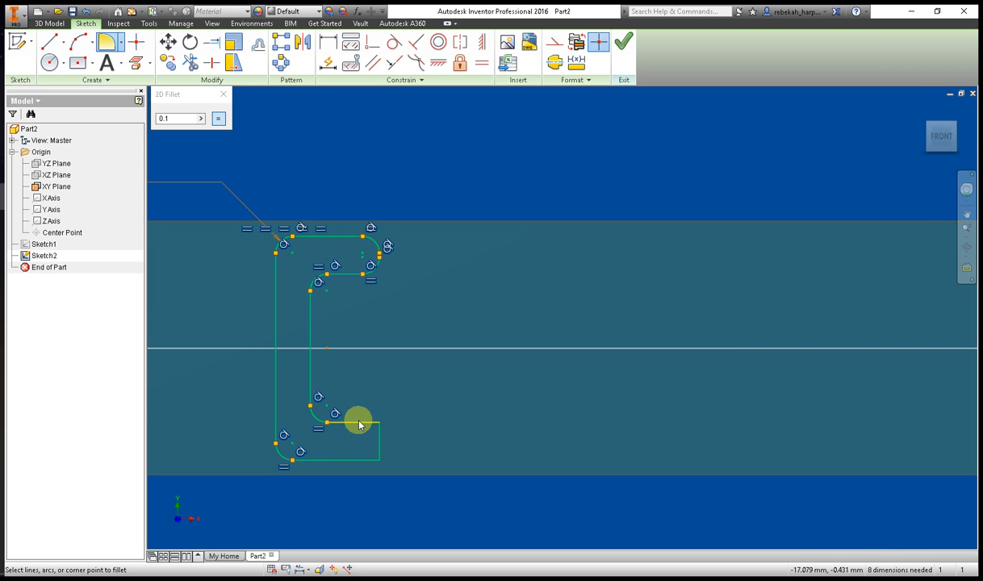
click(360, 423)
click(379, 436)
click(367, 459)
click(380, 448)
right_click(392, 446)
click(434, 449)
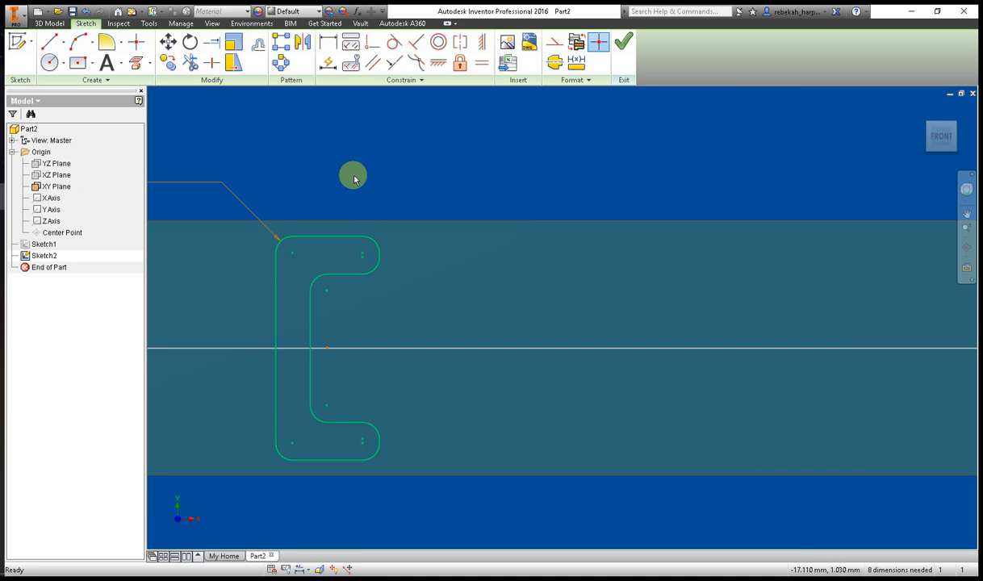
Step: Rotate the entire C-profile around the projected centre point by about 346 degrees, so it tilts slightly clockwise
click(190, 41)
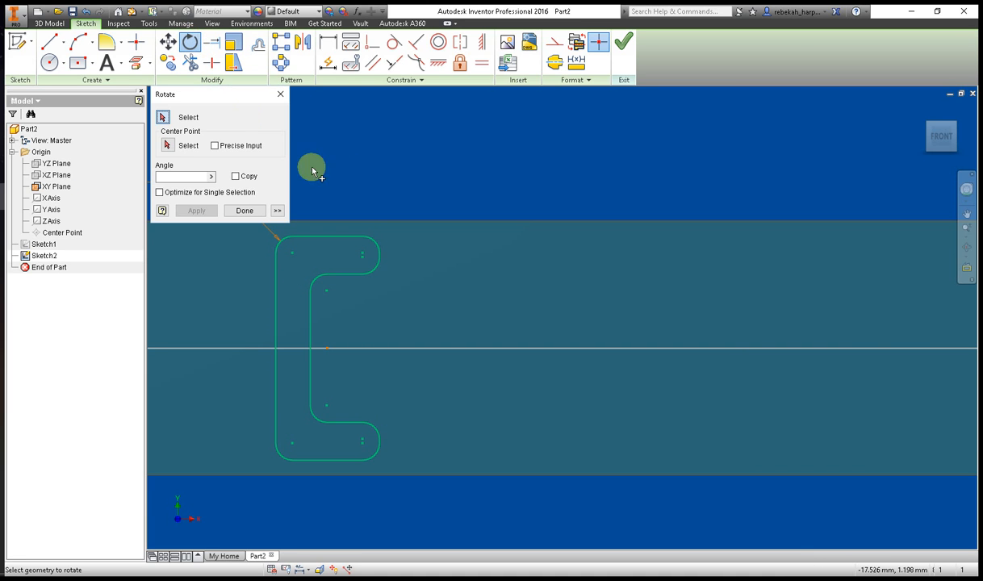
mouse_move(265, 228)
mouse_down()
mouse_move(373, 347)
mouse_move(407, 476)
mouse_up()
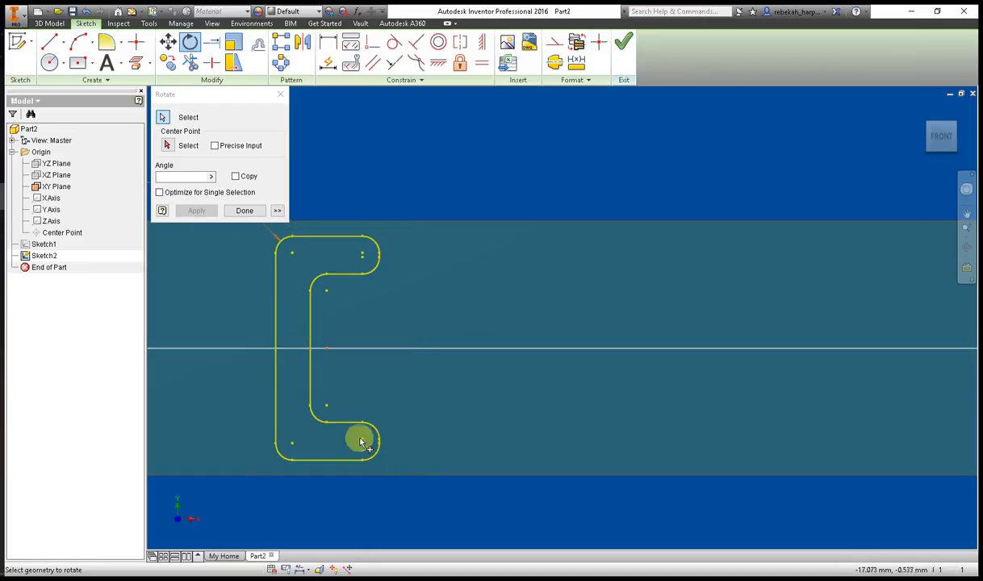
click(167, 146)
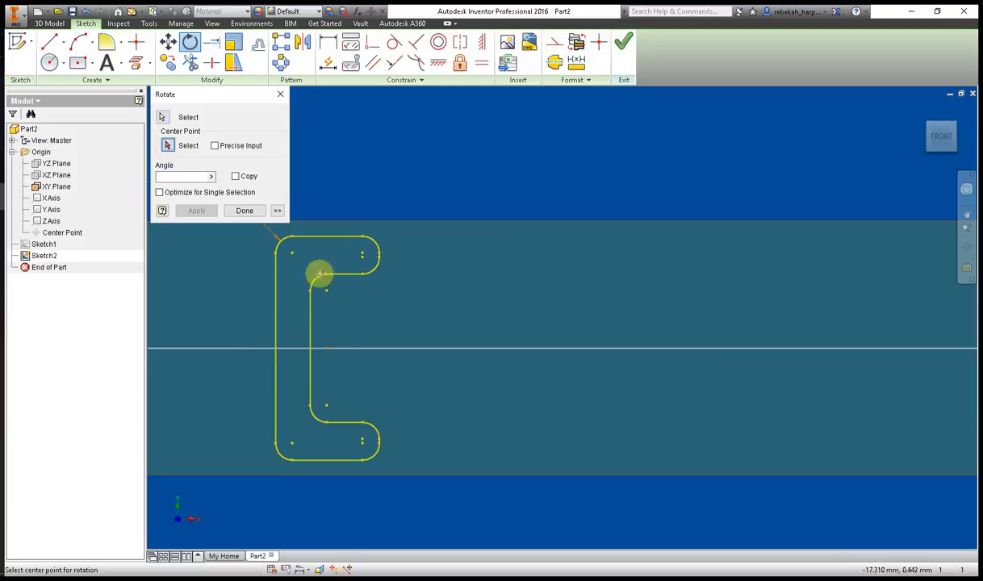
click(328, 348)
click(419, 319)
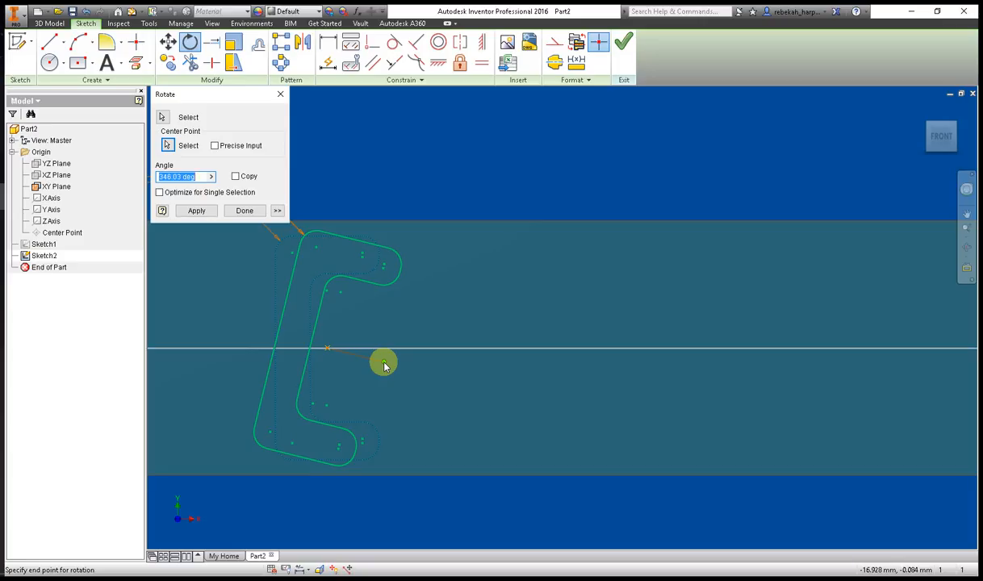
click(384, 366)
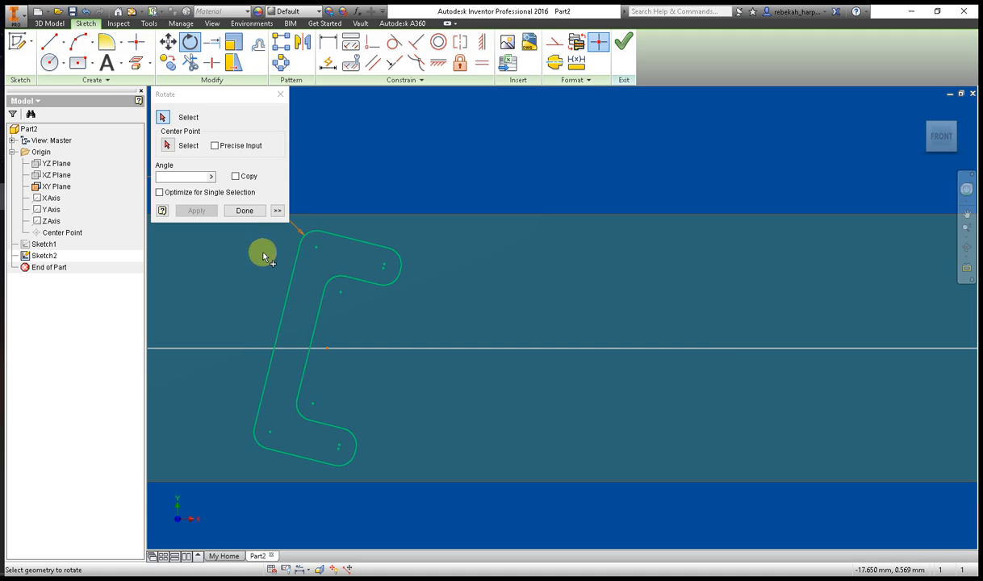
Step: End the Rotate command and make the rectangular path sketch, Sketch1, visible
click(251, 213)
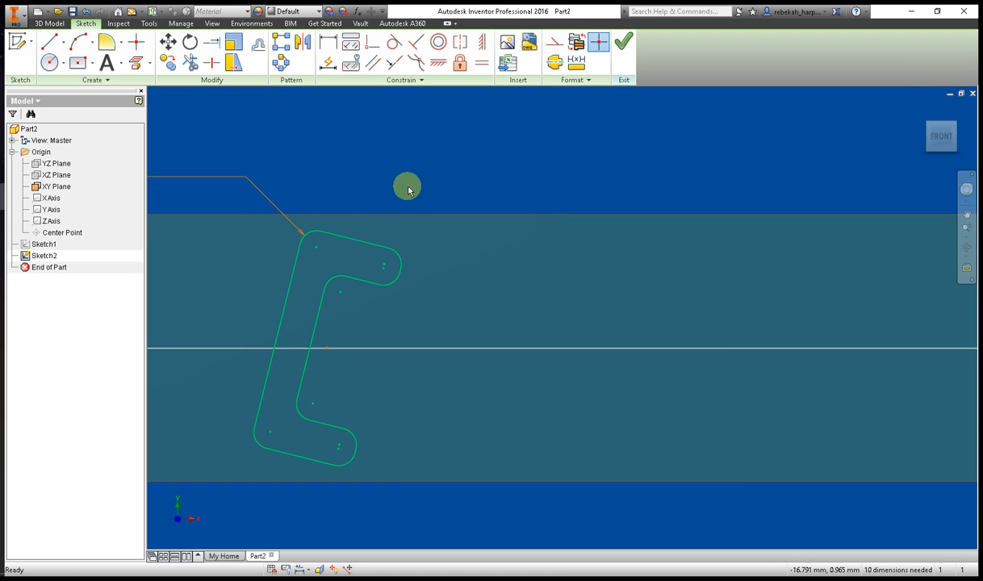
right_click(45, 249)
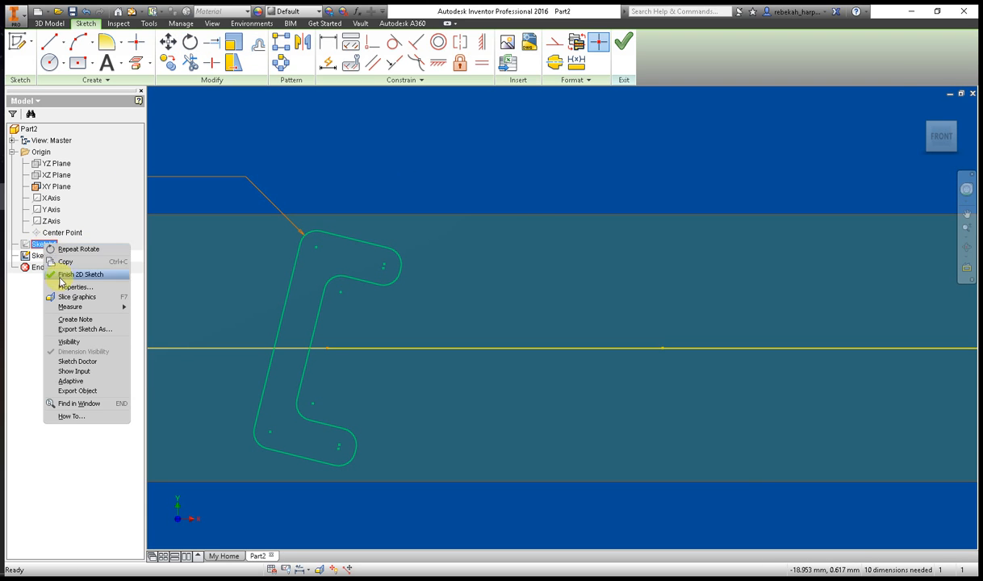
click(81, 343)
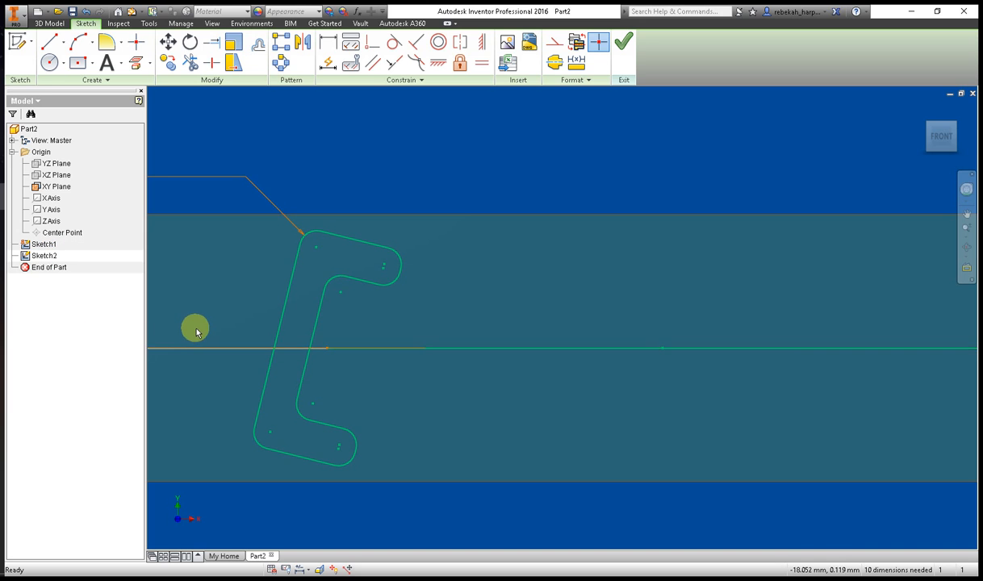
Step: Sweep the tilted C-profile along the rounded rectangular path with Path orientation and 0 taper and twist, accepting that they do not intersect
scroll(195, 328, up, 3)
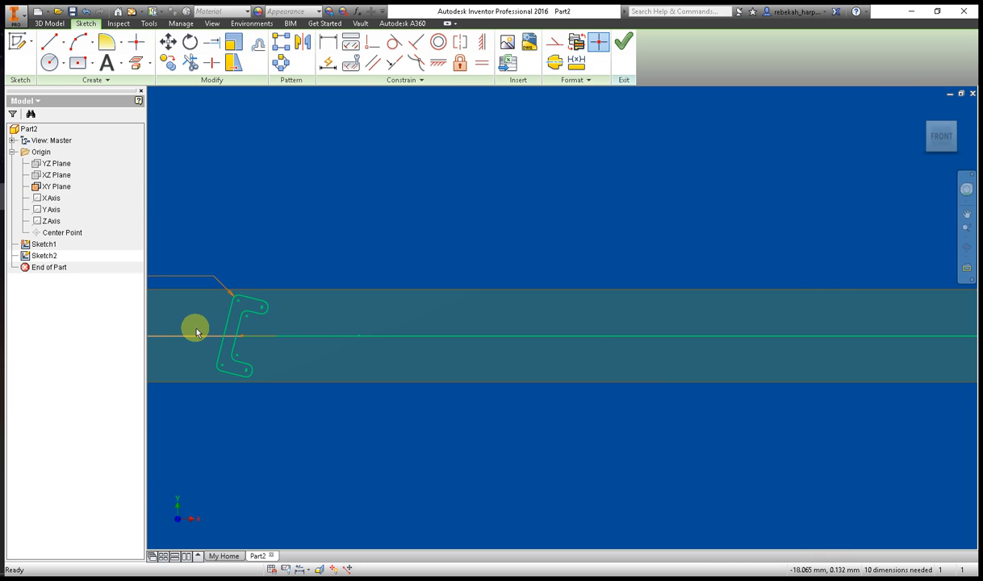
click(967, 188)
drag(795, 198, 803, 209)
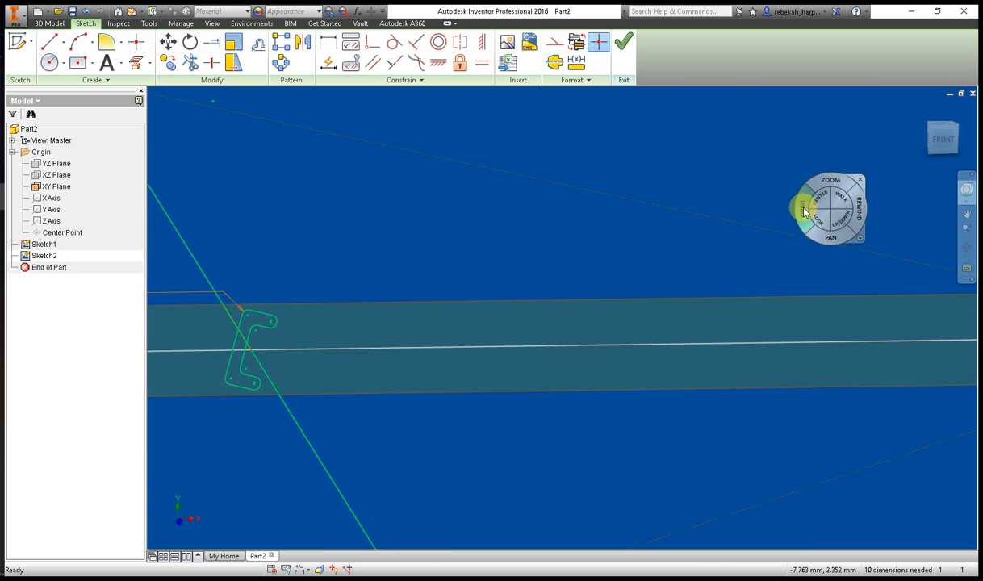
click(760, 188)
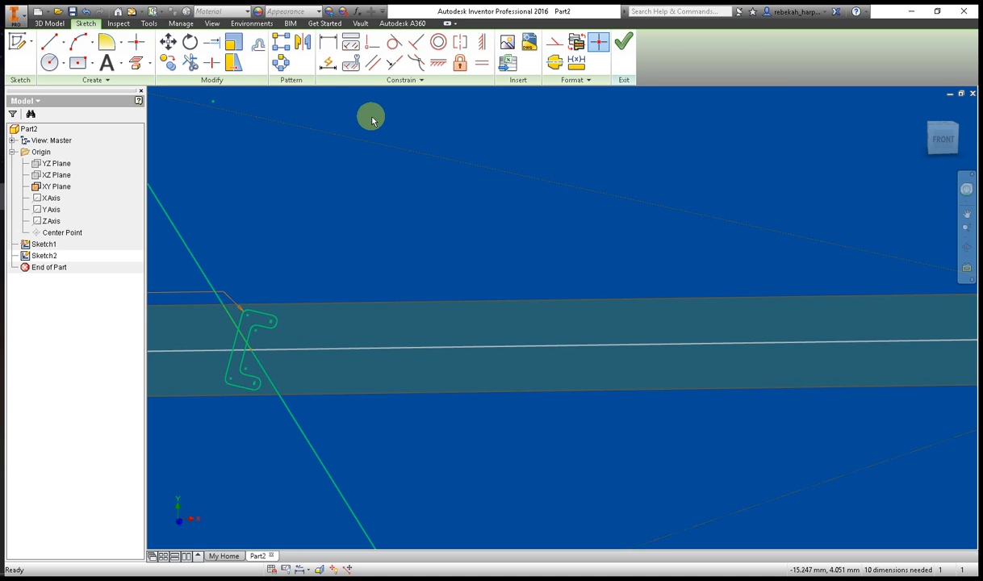
click(51, 24)
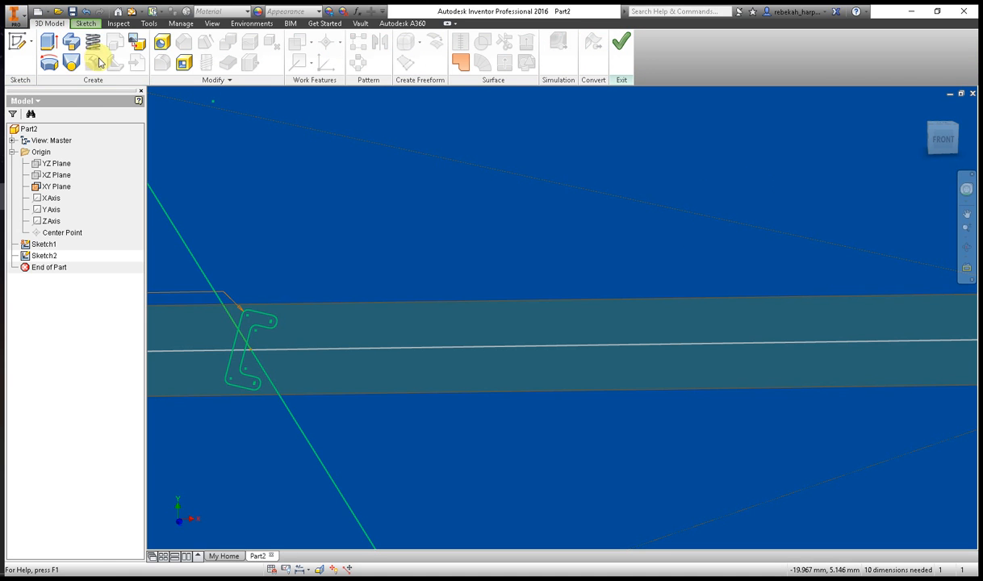
click(71, 40)
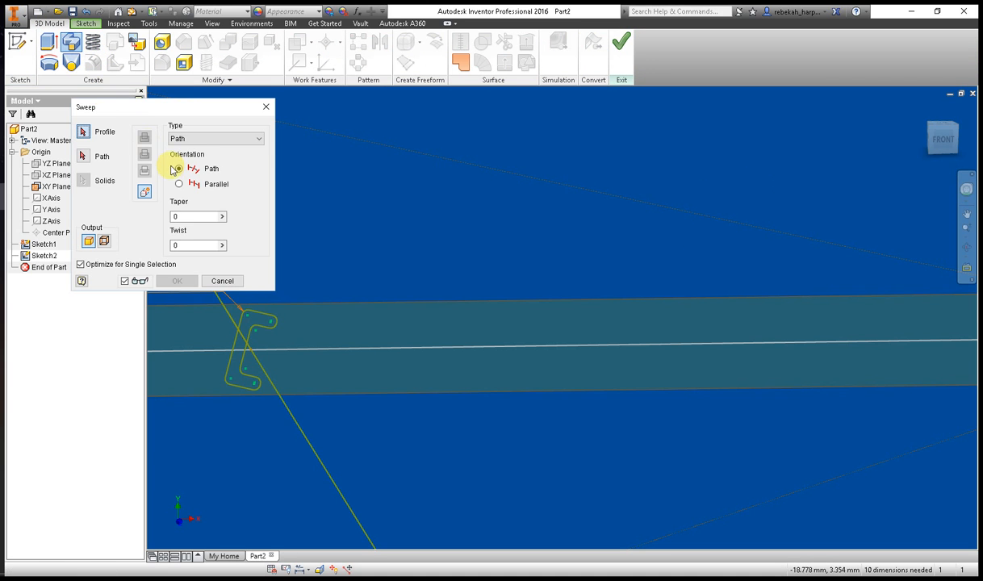
click(254, 323)
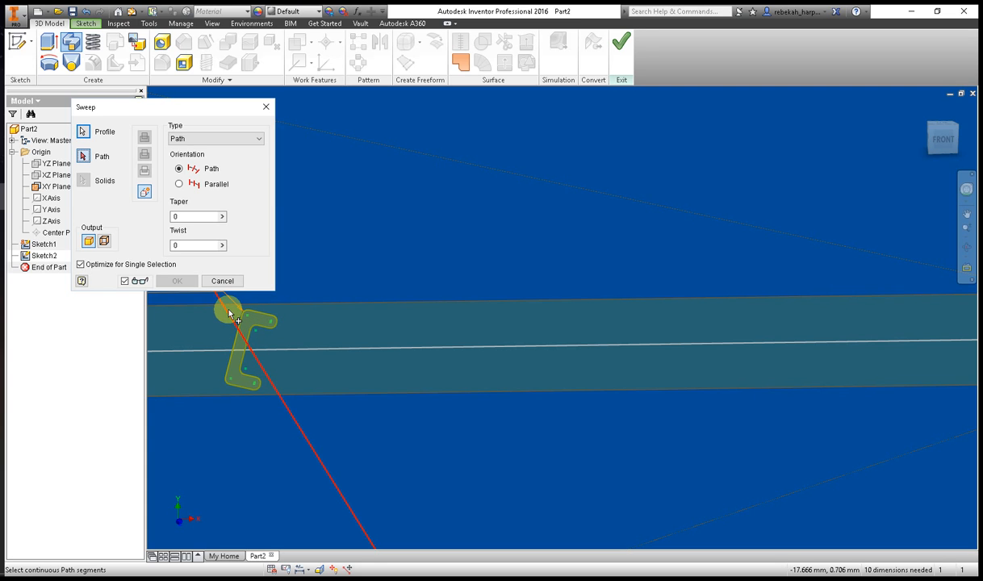
click(230, 315)
click(181, 281)
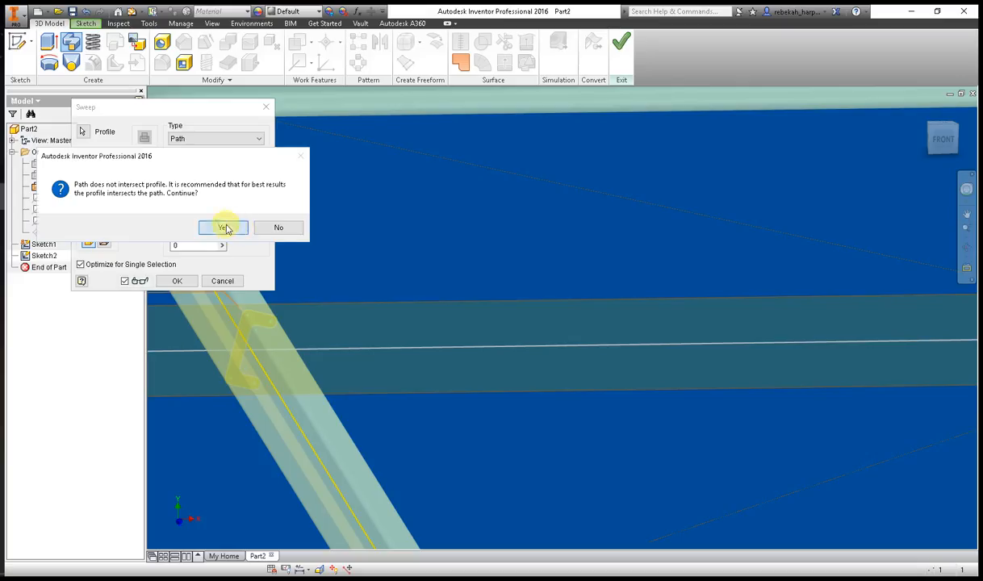
click(225, 228)
Step: Examine the swept rectangular frame from an oblique angle, straight from the front, and slightly from above
scroll(309, 245, up, 3)
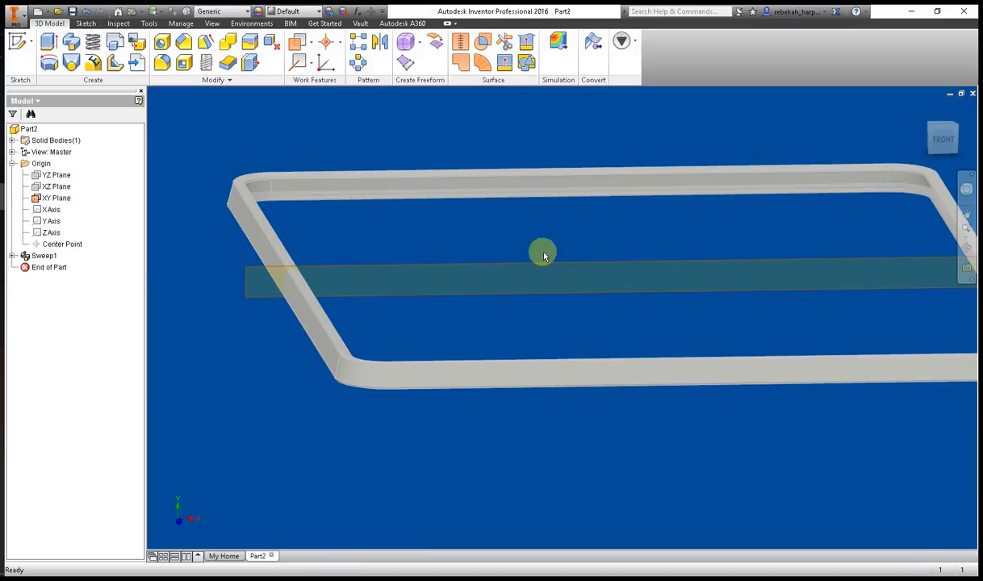
click(967, 190)
drag(898, 224, 808, 235)
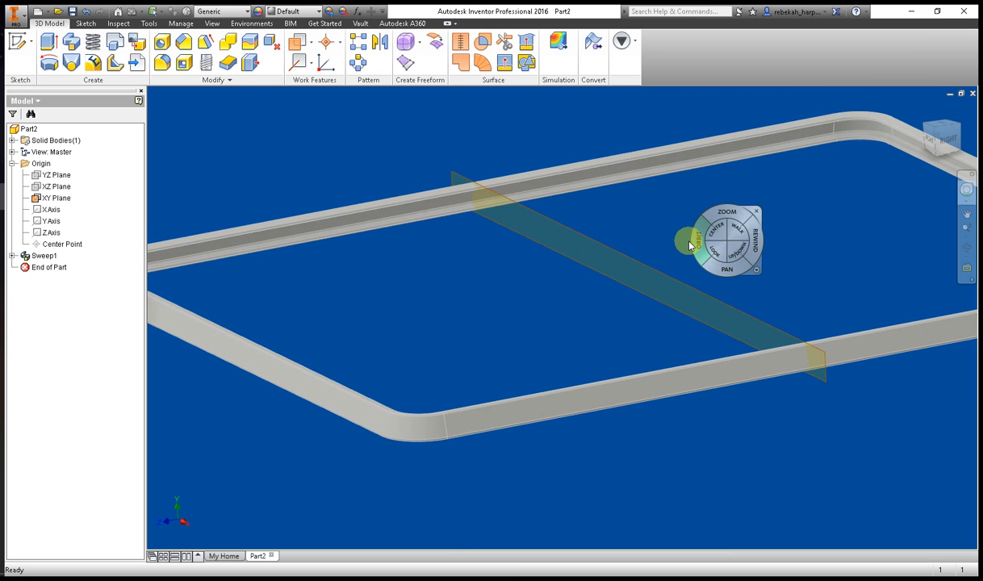
click(749, 213)
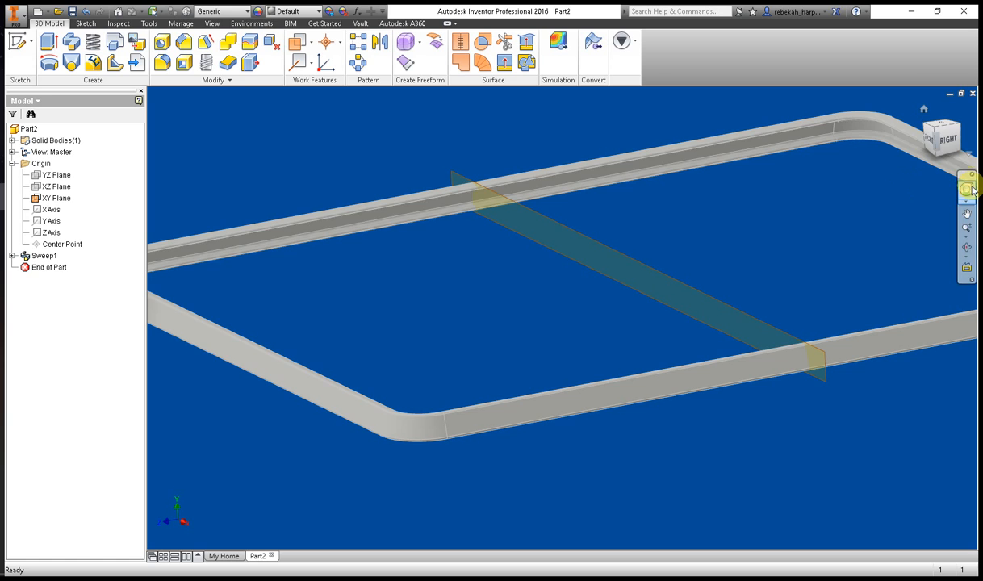
click(932, 139)
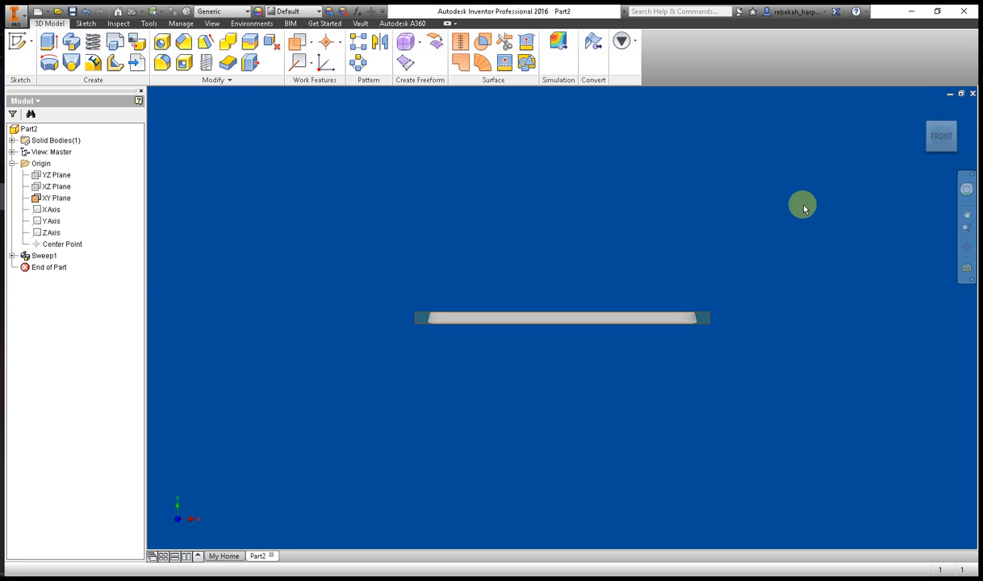
click(967, 191)
drag(897, 211, 822, 222)
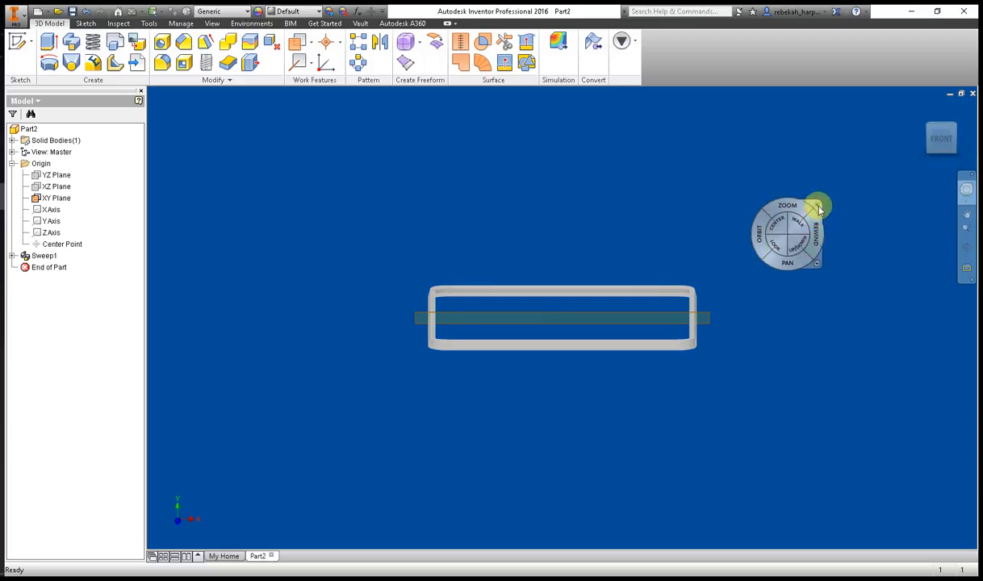
click(814, 206)
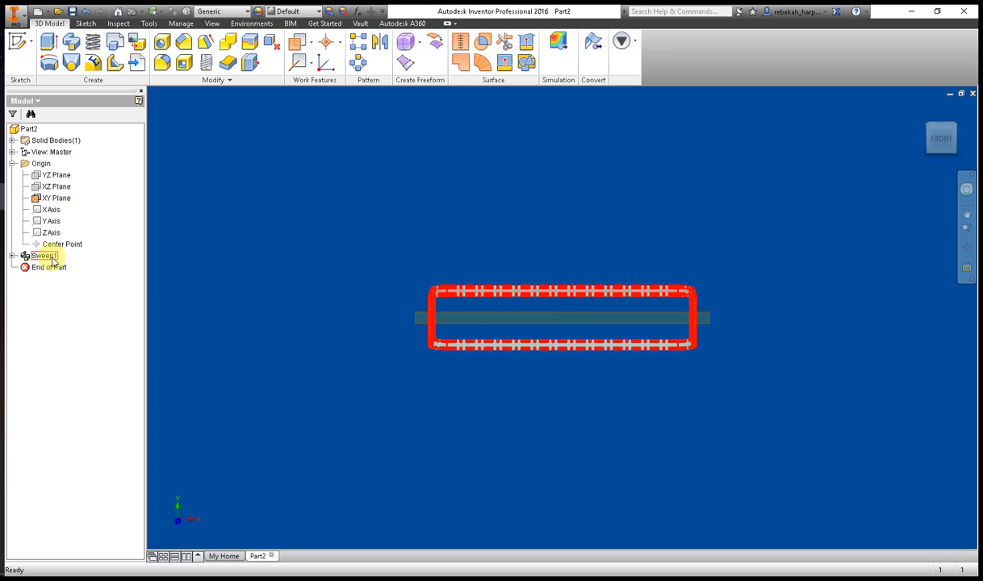
Step: Make the sweep's profile sketch, Sketch2, visible and open it for editing
click(12, 255)
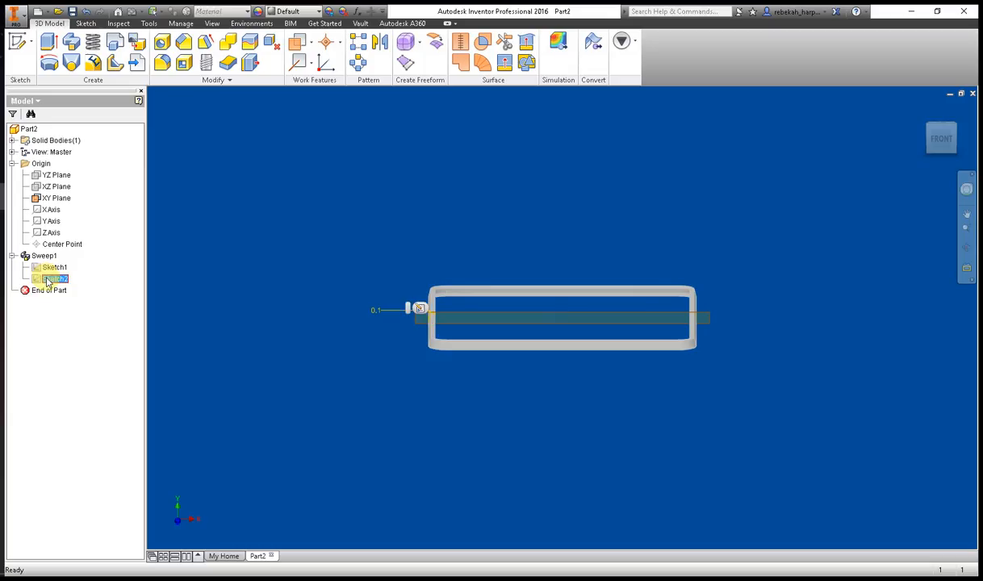
right_click(49, 279)
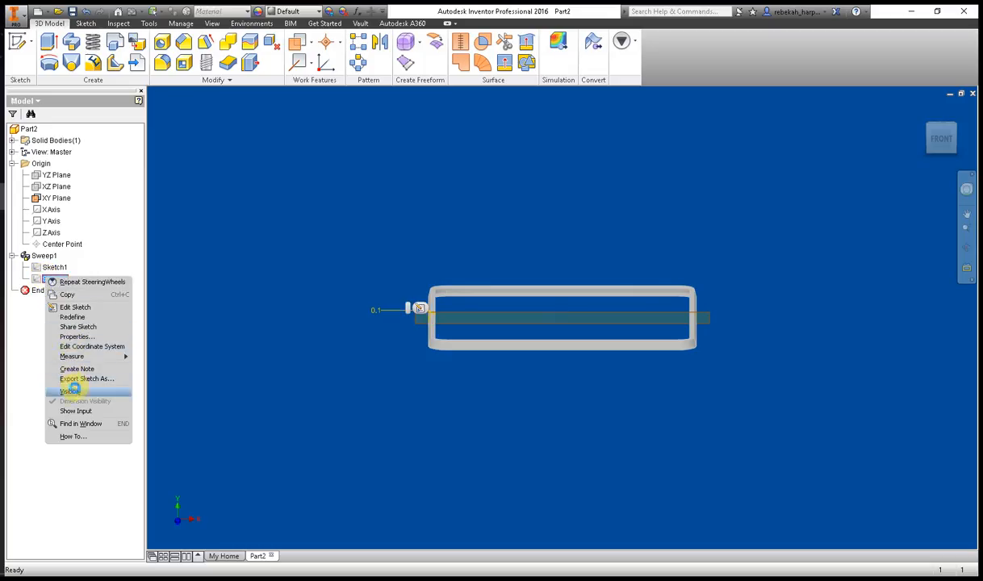
click(73, 392)
right_click(48, 278)
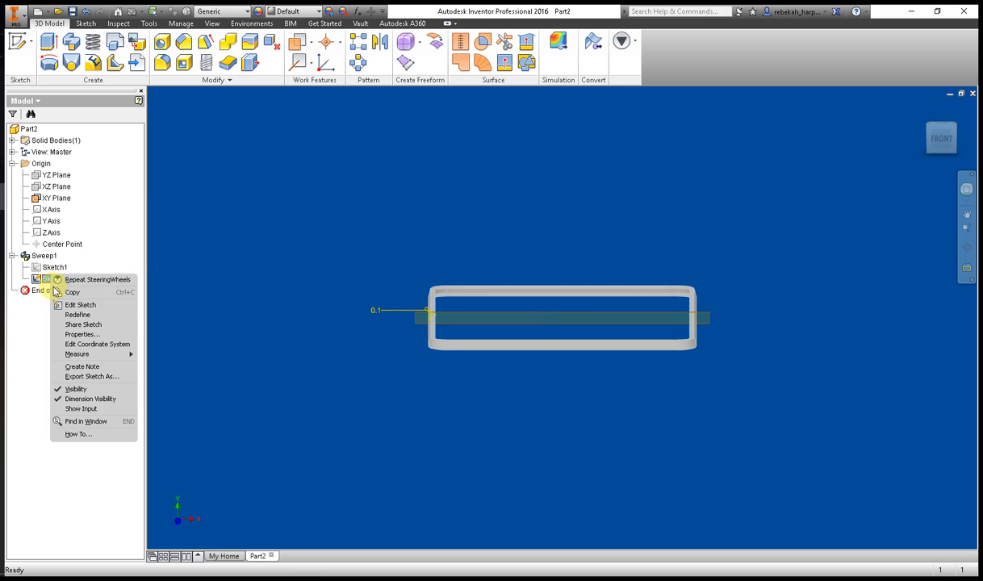
click(69, 305)
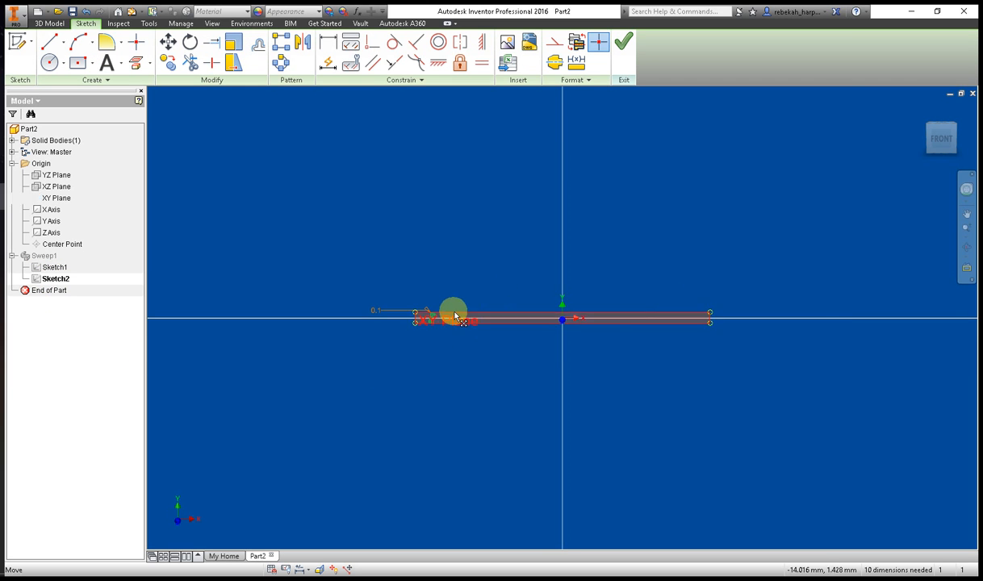
Step: Copy the whole C-profile by its lower outer corner's arc centre to about X -17.1, Y 1.5 mm, directly above the original along its tilt
scroll(460, 311, up, 5)
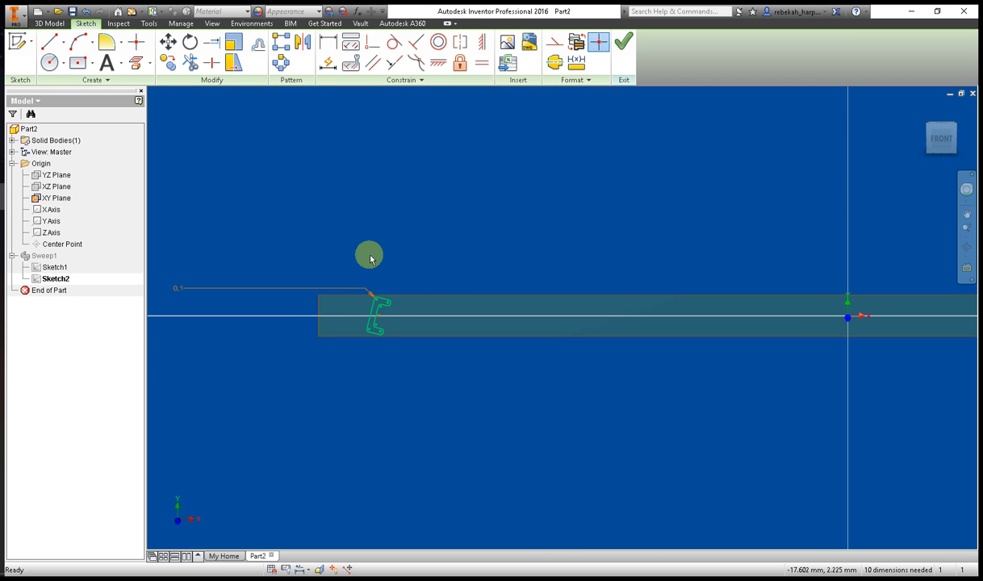
click(168, 62)
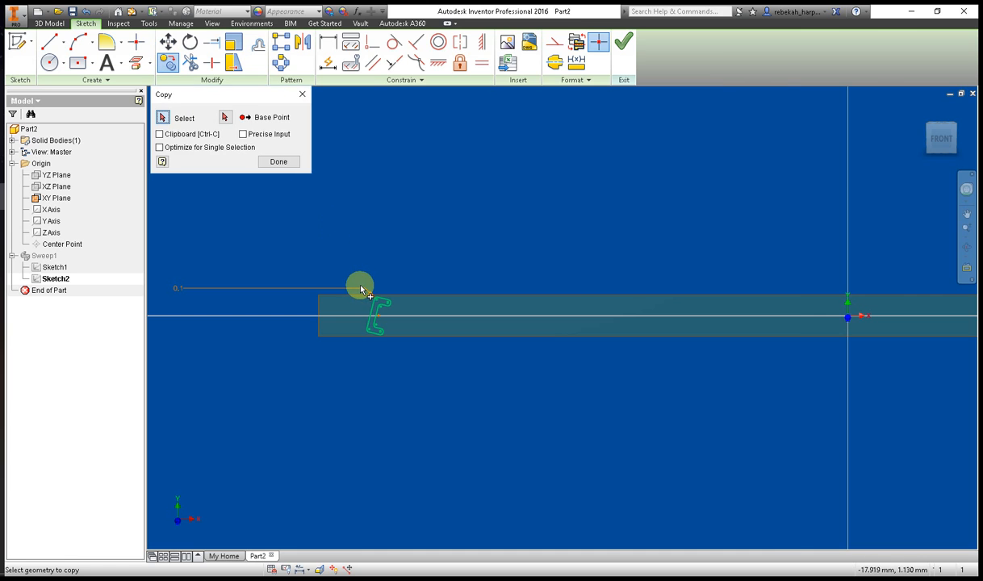
drag(358, 283, 395, 345)
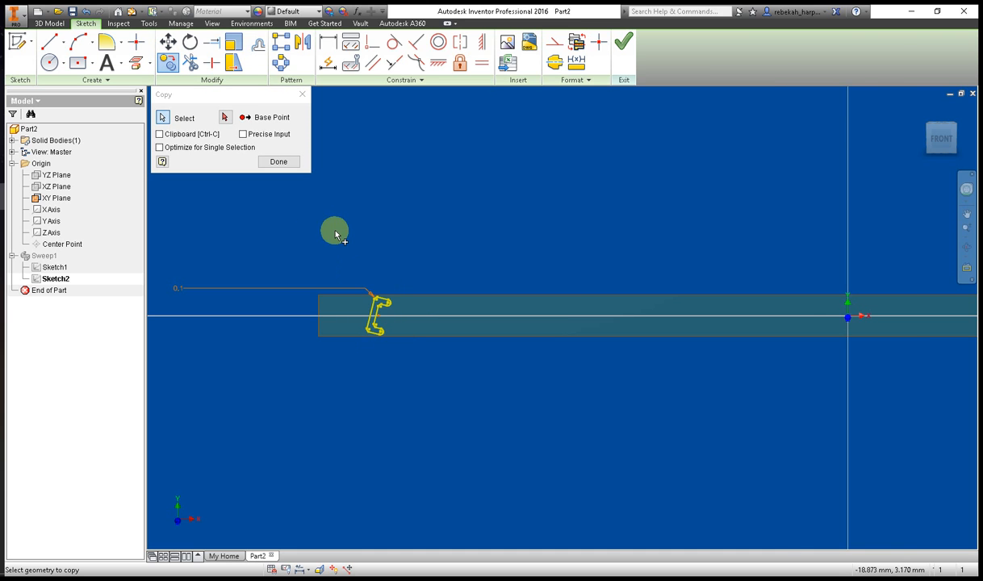
click(224, 118)
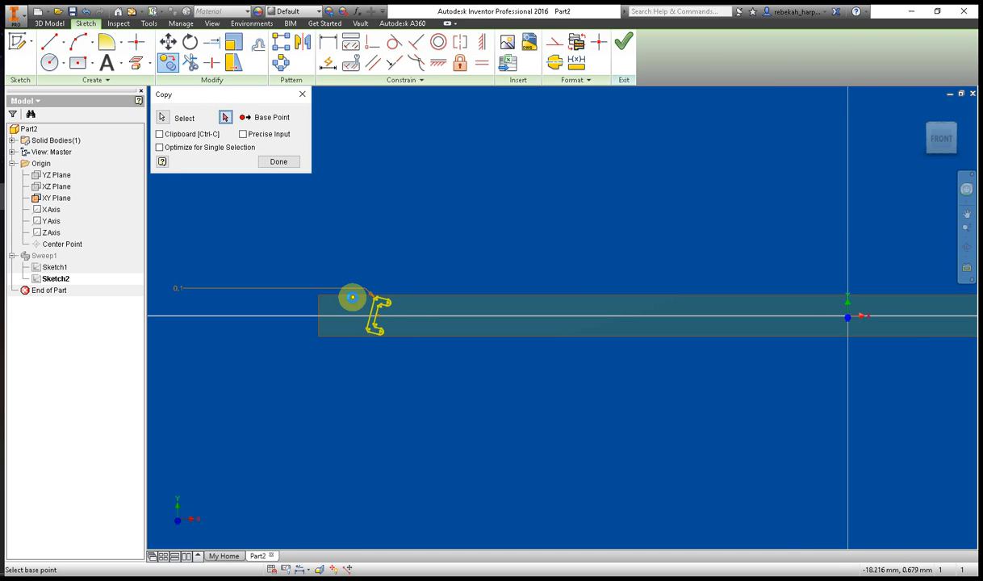
scroll(352, 296, up, 3)
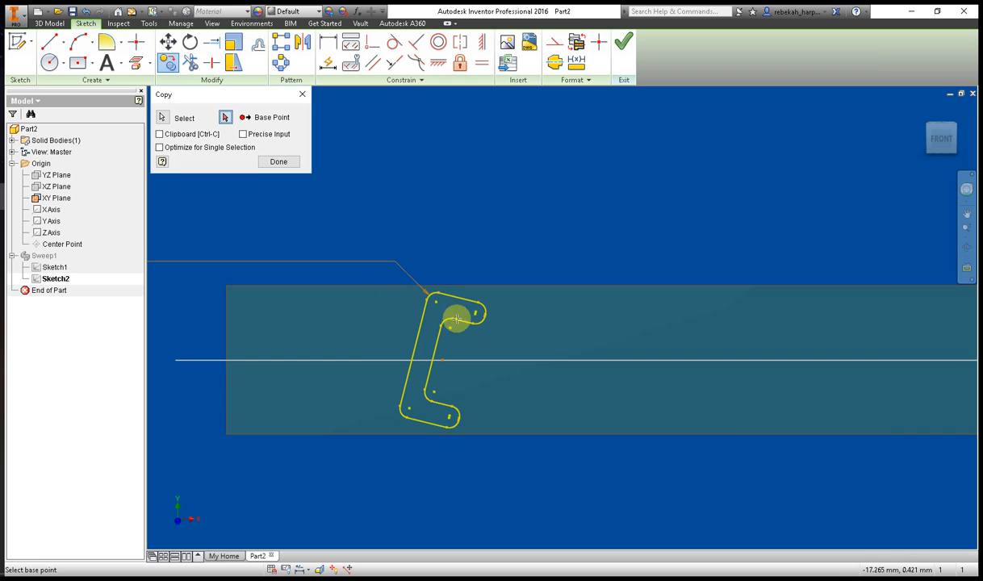
click(409, 408)
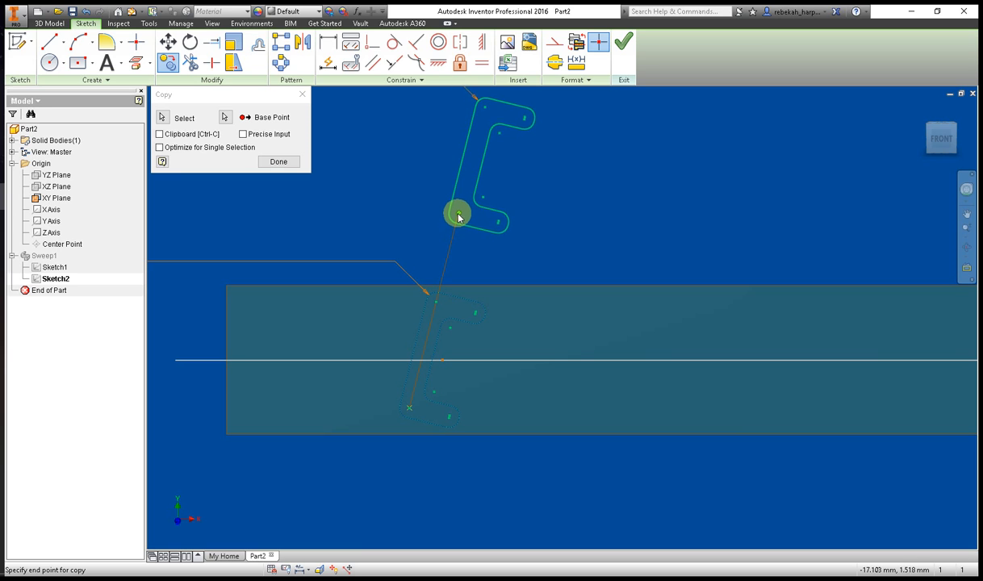
scroll(460, 214, down, 3)
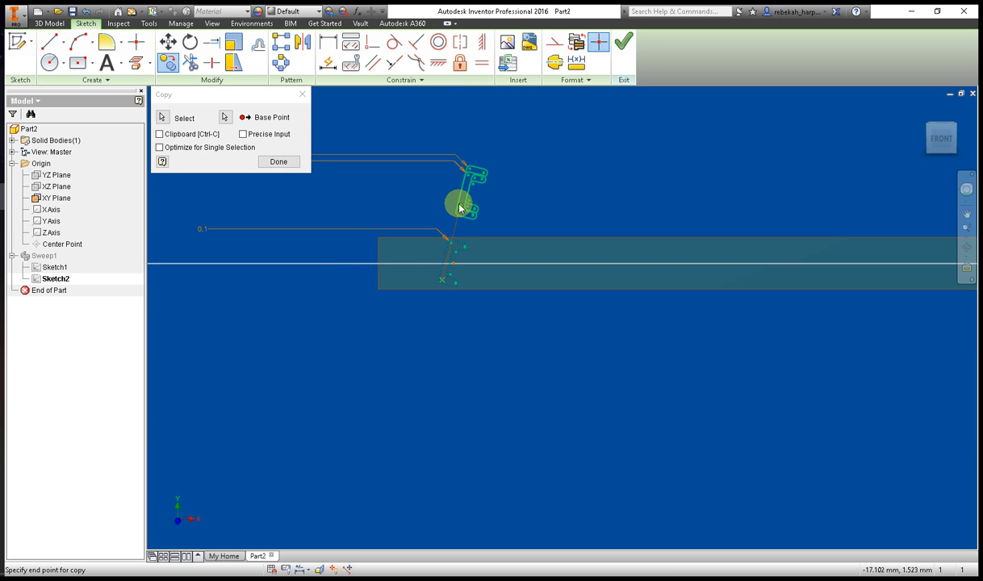
Step: Place another copy of the C-profile above the first copy, finish the Copy command, and undo that extra copy
scroll(470, 162, down, 2)
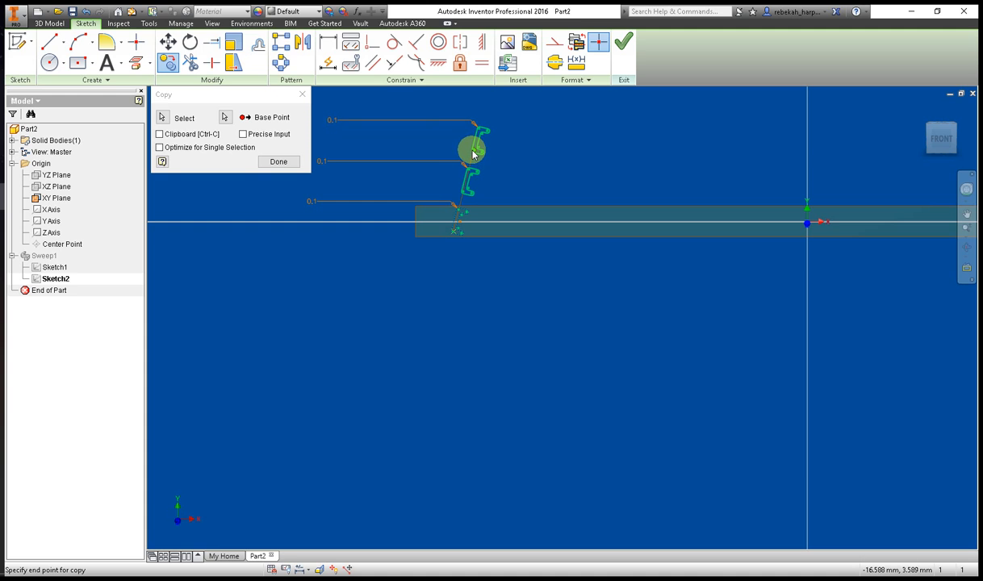
right_click(474, 155)
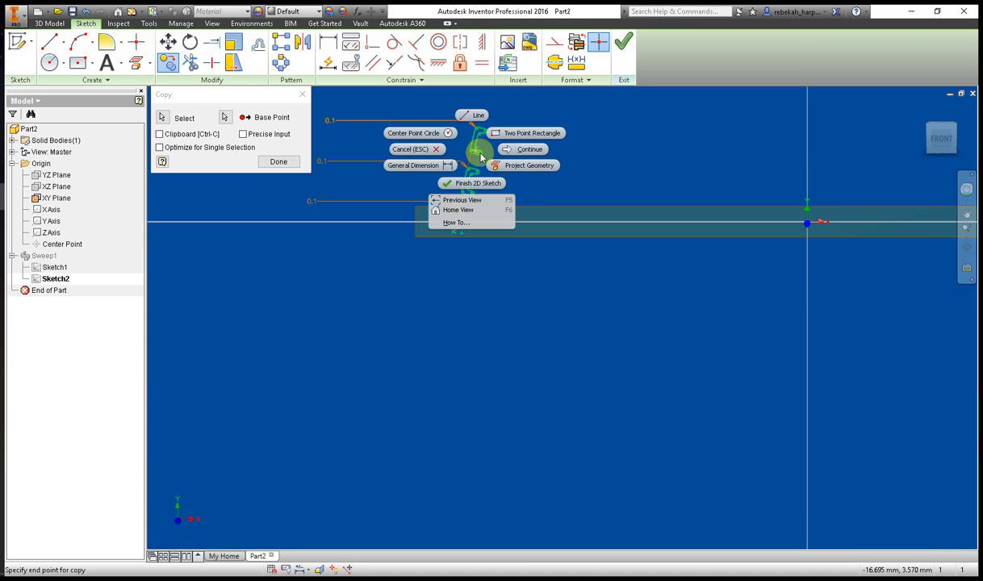
click(512, 150)
scroll(468, 163, up, 3)
scroll(469, 163, down, 1)
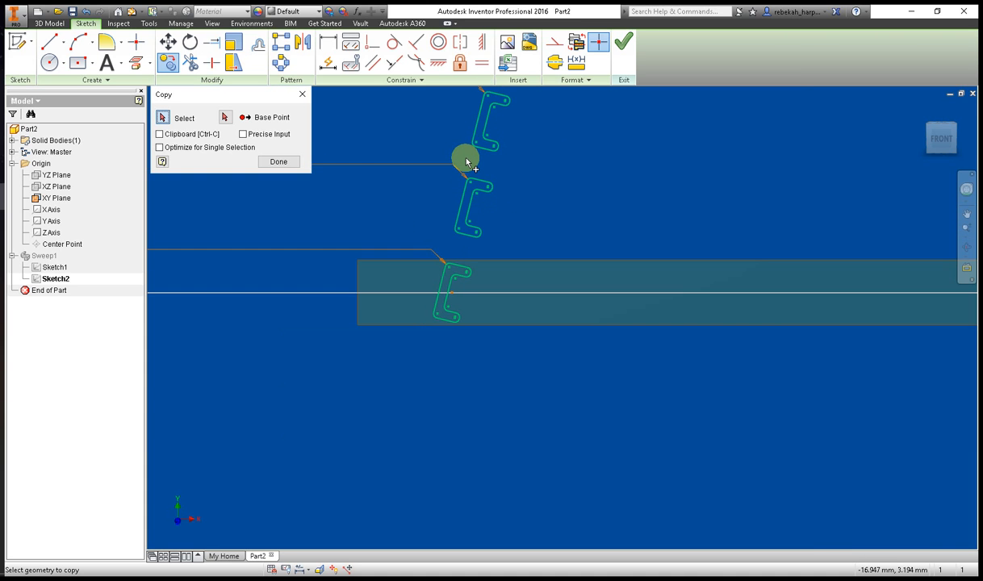
click(85, 12)
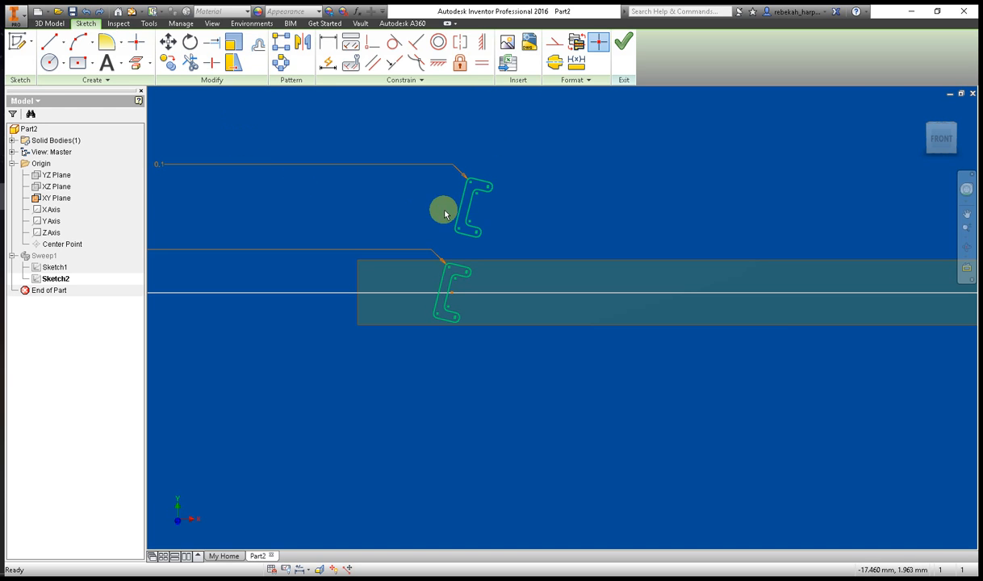
Step: Copy the upper C-profile by its lower outer corner's arc centre to about X -16.6, Y 3.65 mm, continuing the stack along its tilt
drag(443, 158, 504, 246)
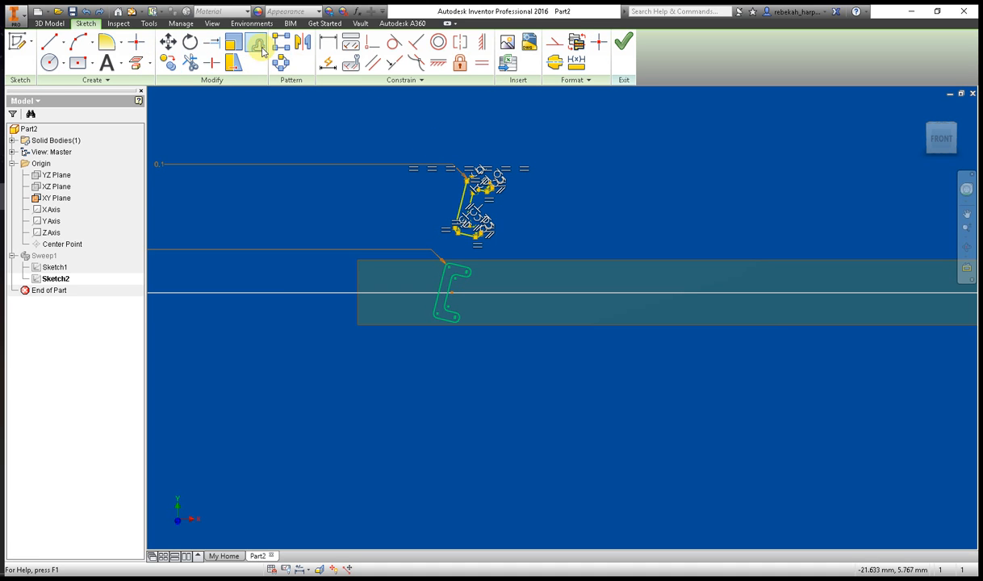
click(169, 64)
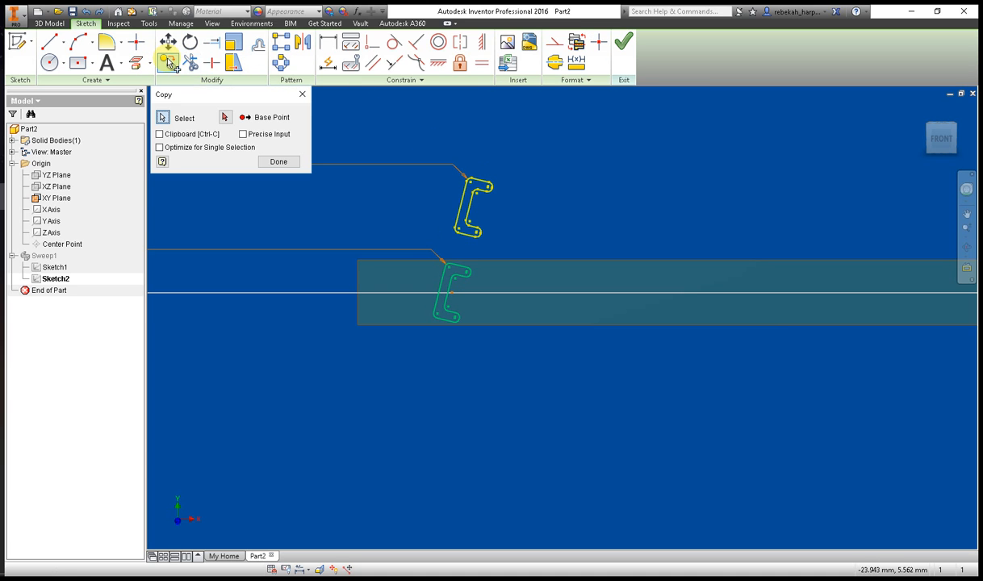
click(224, 119)
click(459, 231)
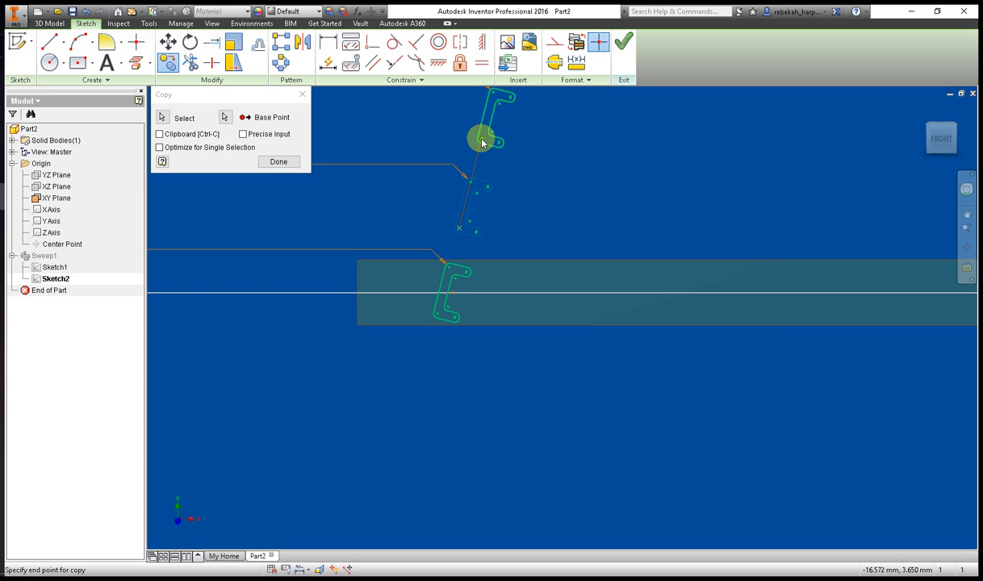
right_click(482, 143)
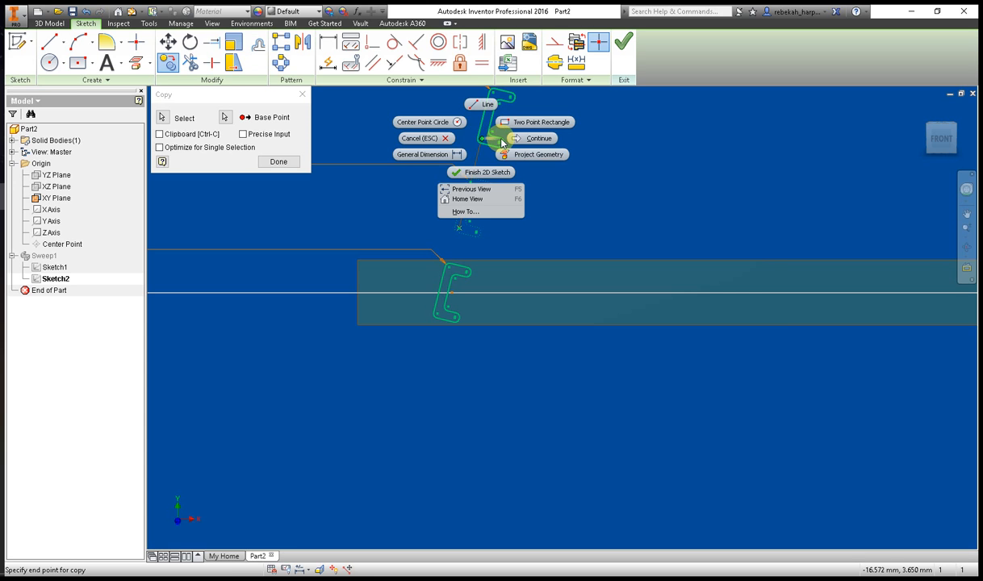
click(510, 144)
scroll(522, 154, down, 4)
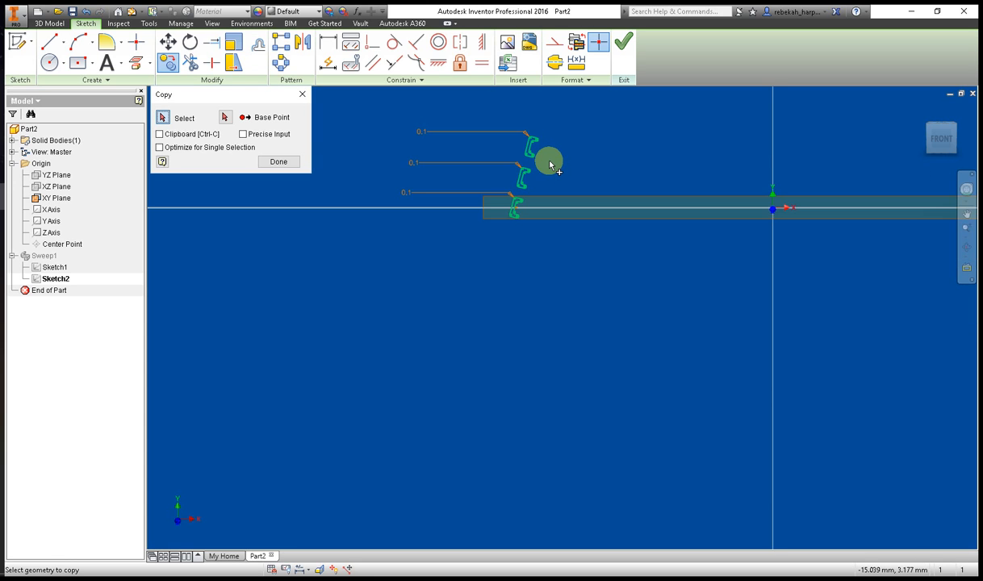
click(966, 190)
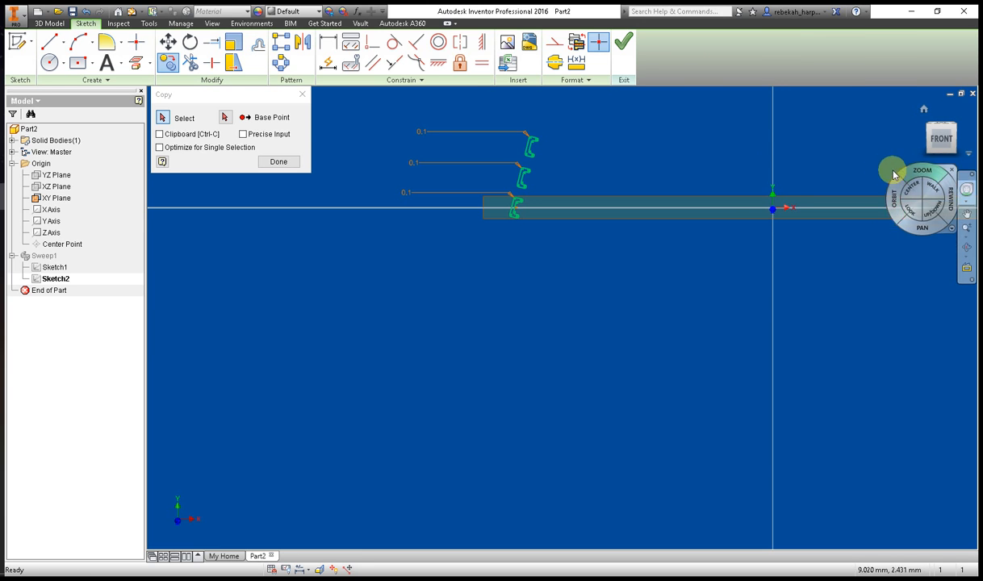
mouse_move(888, 187)
mouse_down()
mouse_move(906, 202)
mouse_move(808, 256)
mouse_up()
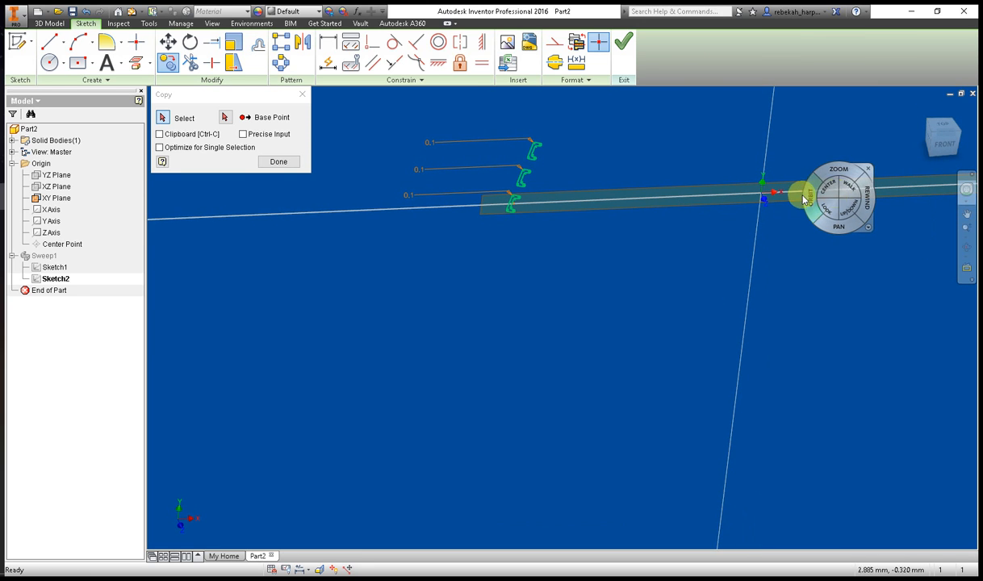
click(867, 172)
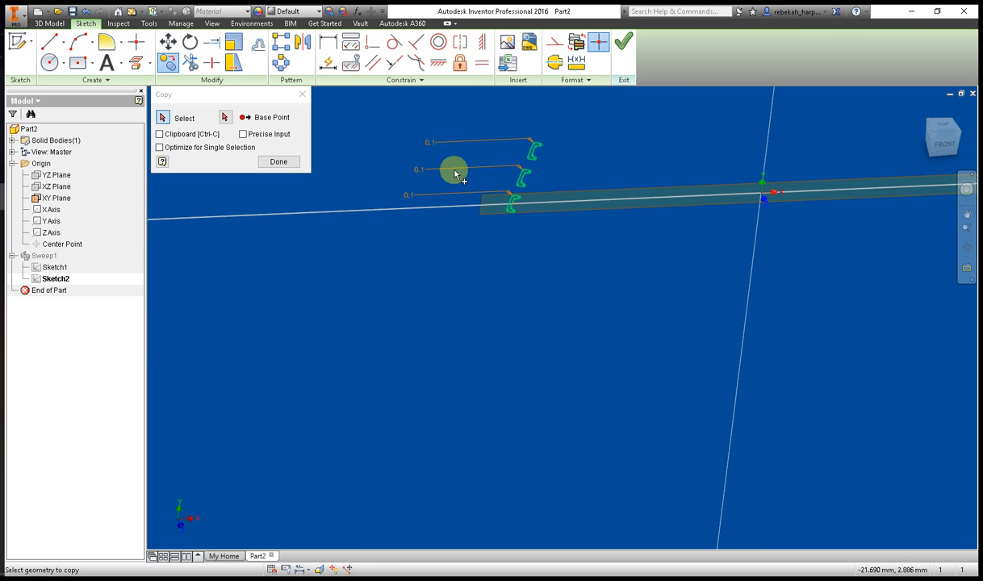
click(278, 162)
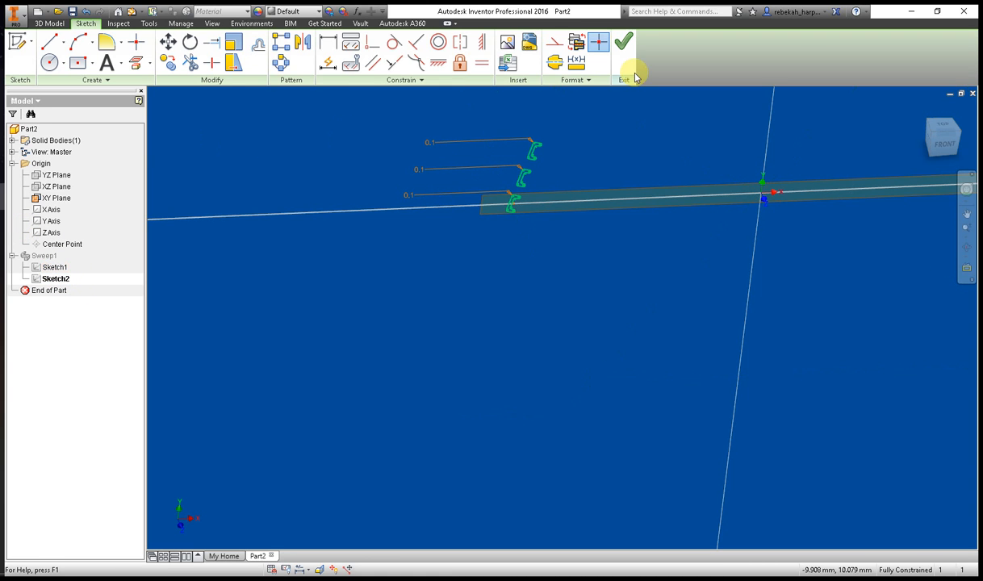
Step: Finish editing the profile sketch and make the sweep's path sketch, Sketch1, visible
click(621, 45)
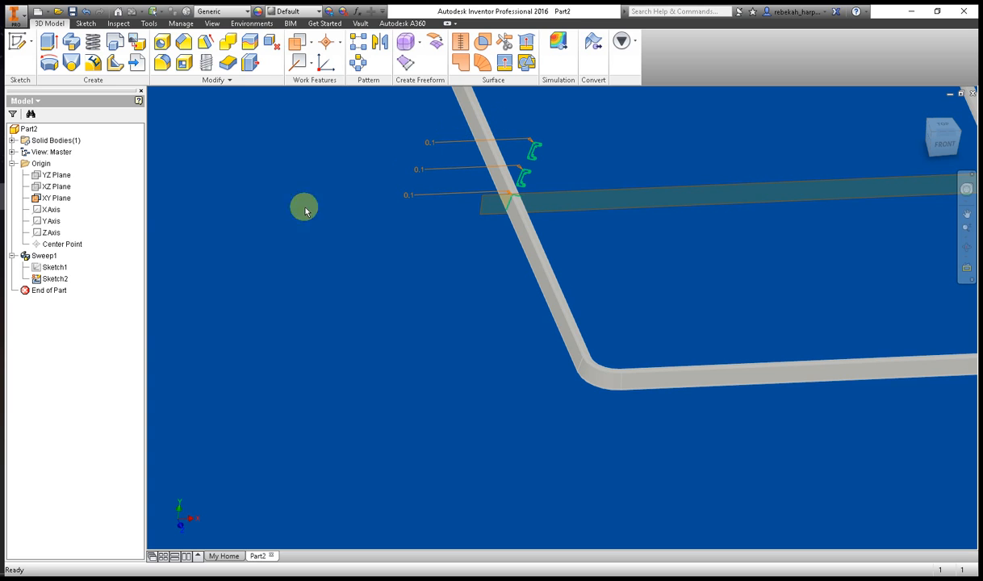
right_click(49, 269)
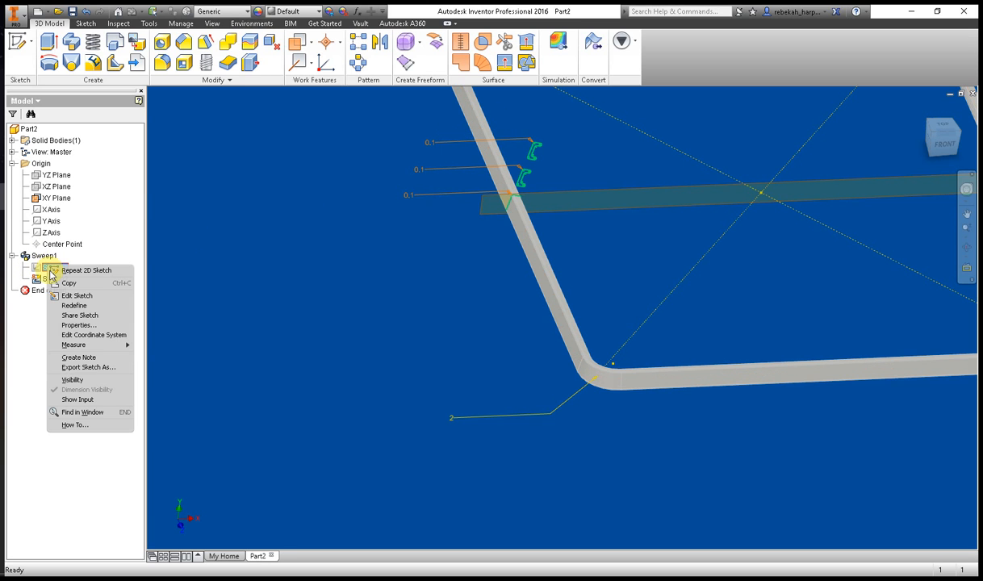
click(71, 365)
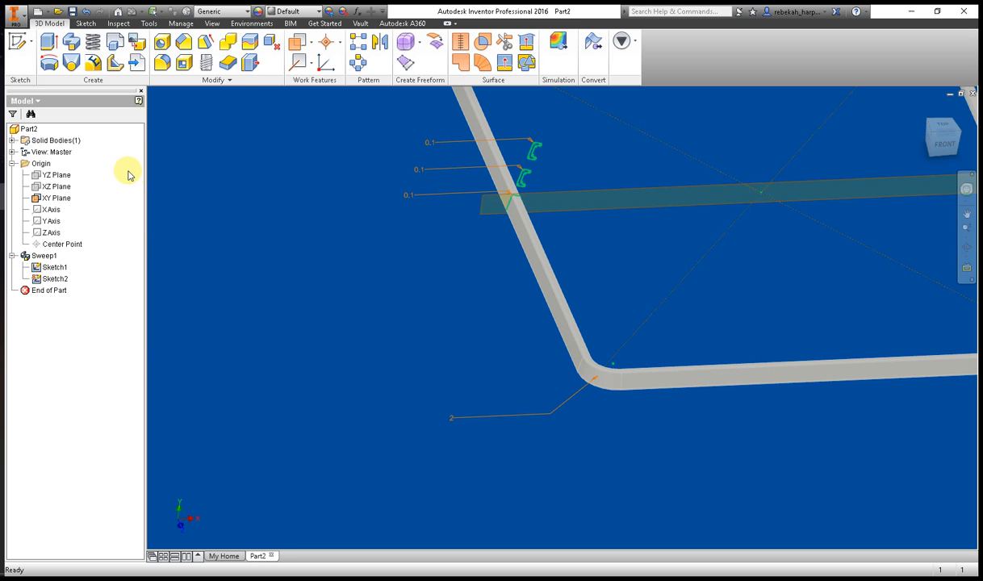
Step: Sweep the middle C-profile along Sketch1's rounded rectangular path as a new solid, accepting that the profile does not intersect the path
click(72, 45)
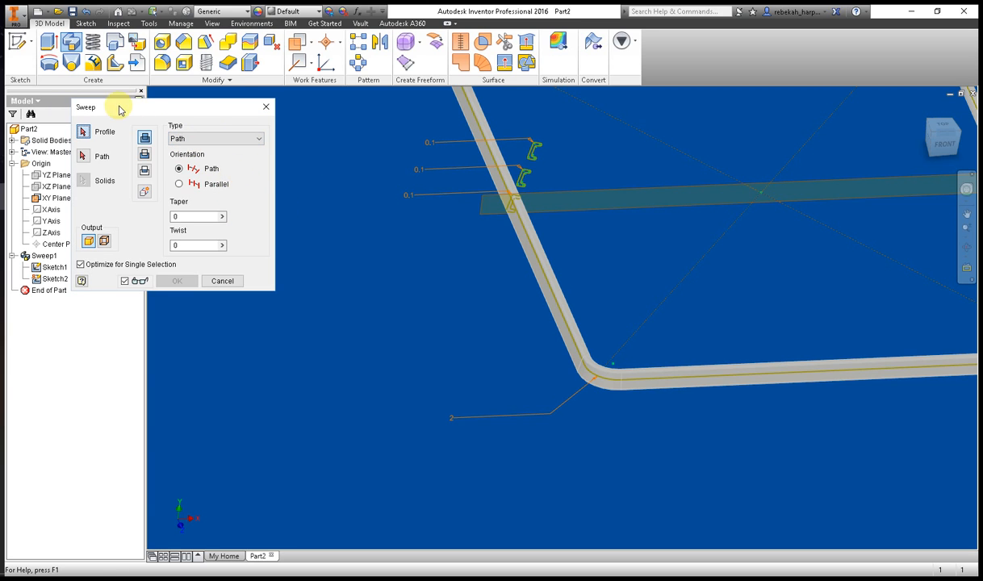
click(145, 194)
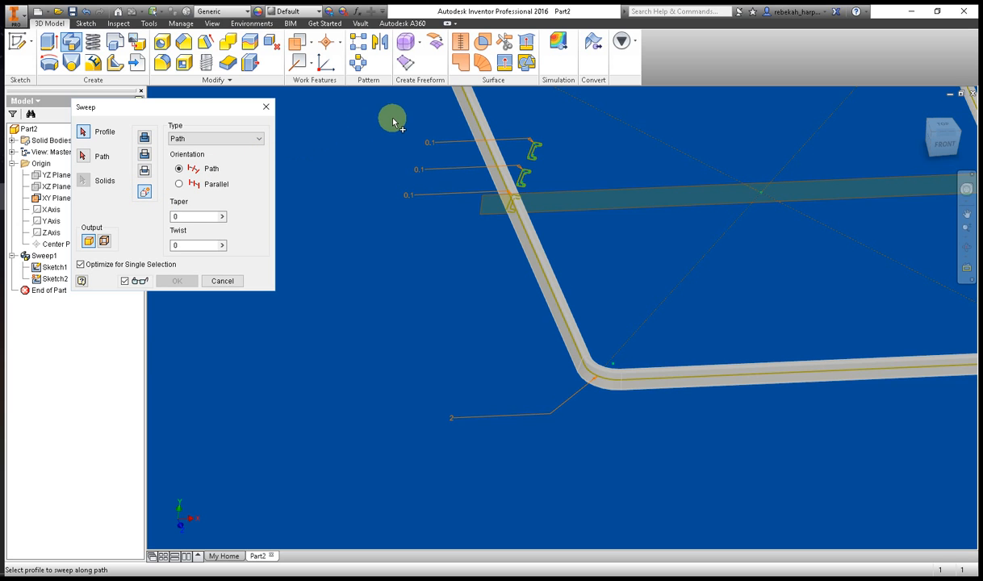
scroll(540, 167, down, 5)
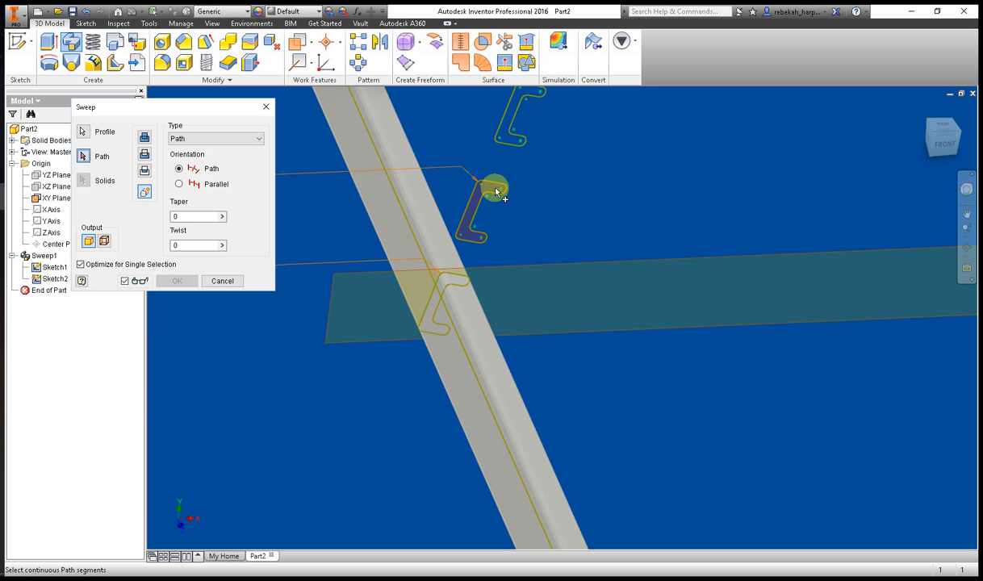
click(420, 247)
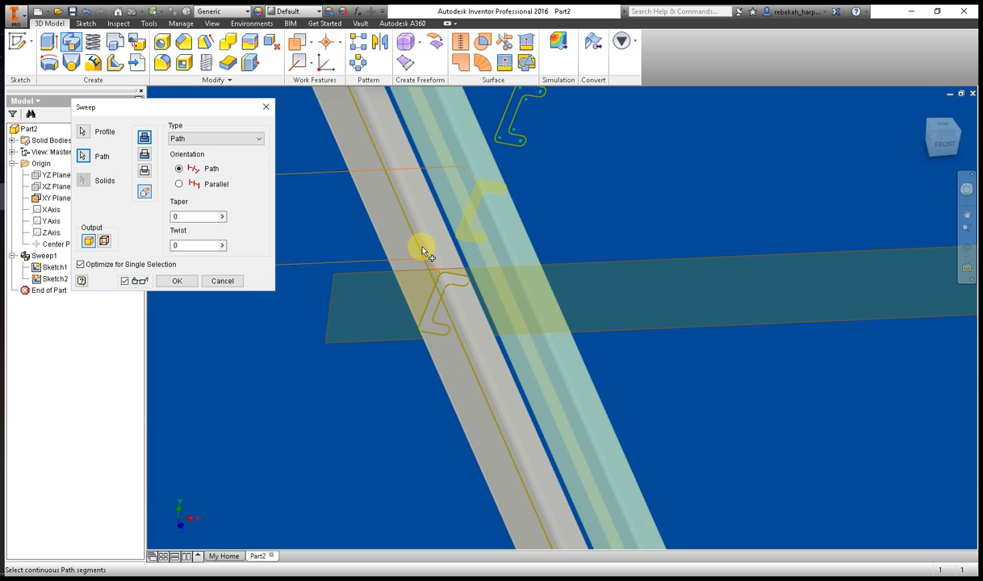
scroll(422, 248, down, 4)
click(177, 281)
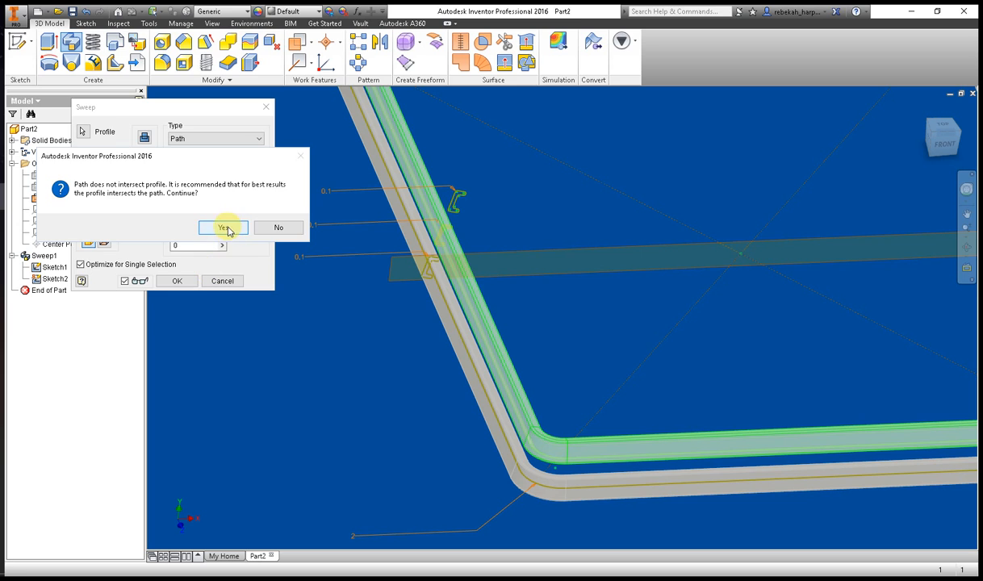
click(224, 228)
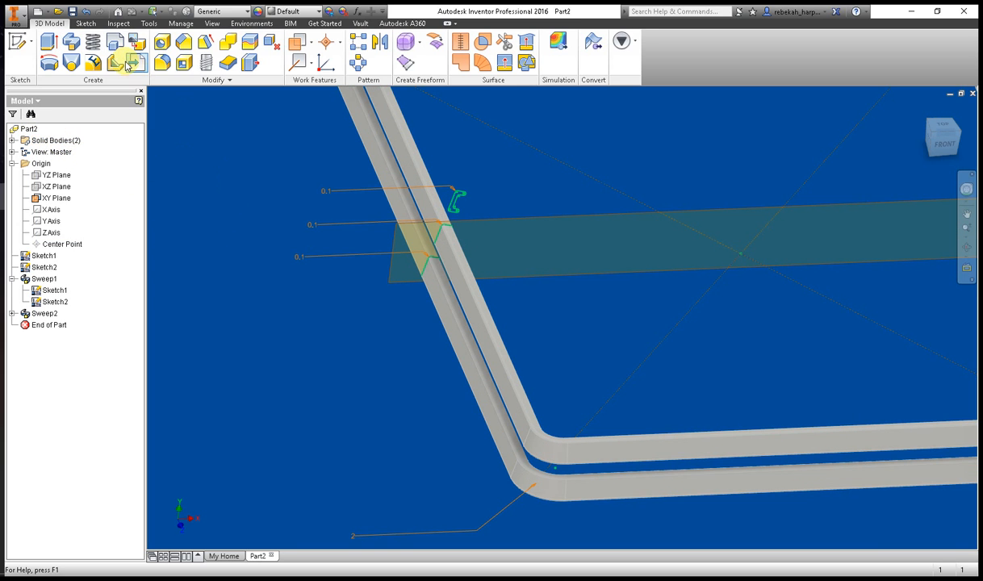
Step: Try to sweep the uppermost C-profile as a new solid along an edge of the second frame, and undo that sweep
click(72, 43)
scroll(449, 198, up, 2)
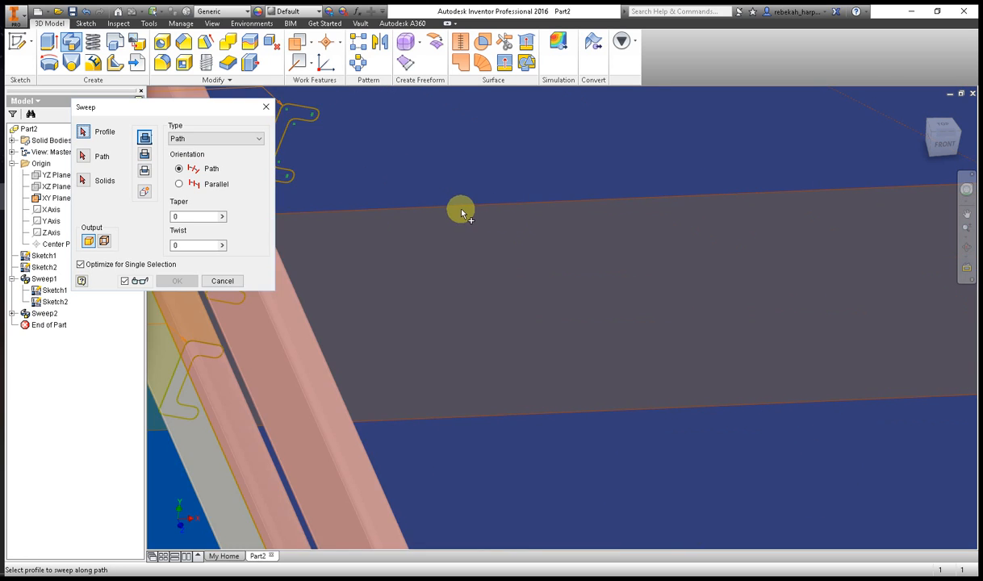
scroll(391, 148, up, 2)
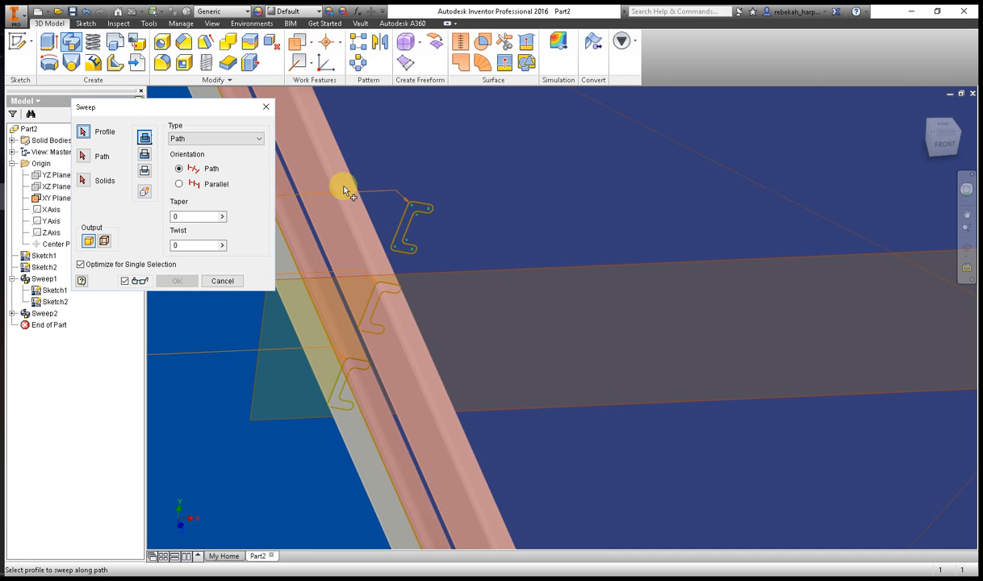
click(421, 213)
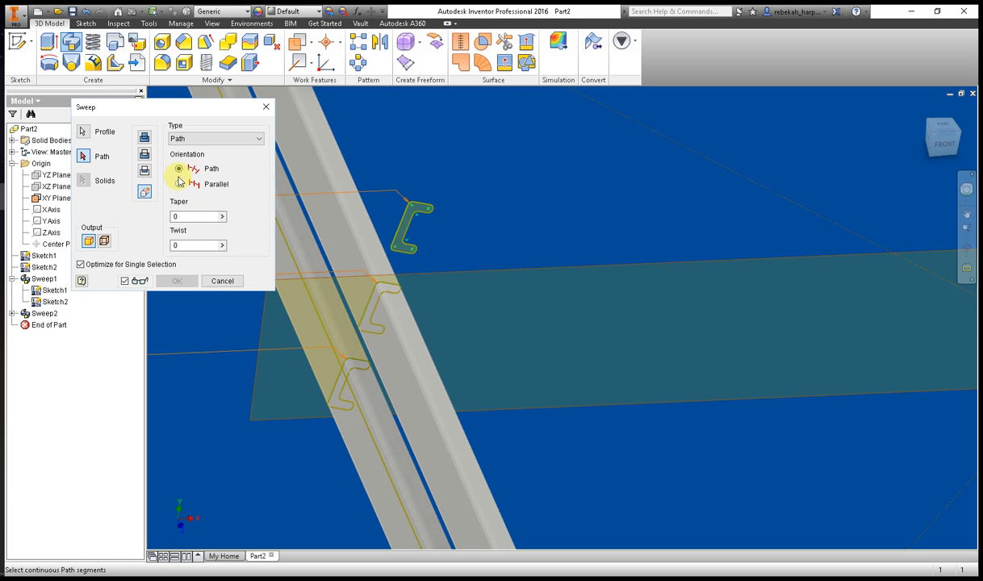
click(367, 272)
click(193, 281)
click(223, 229)
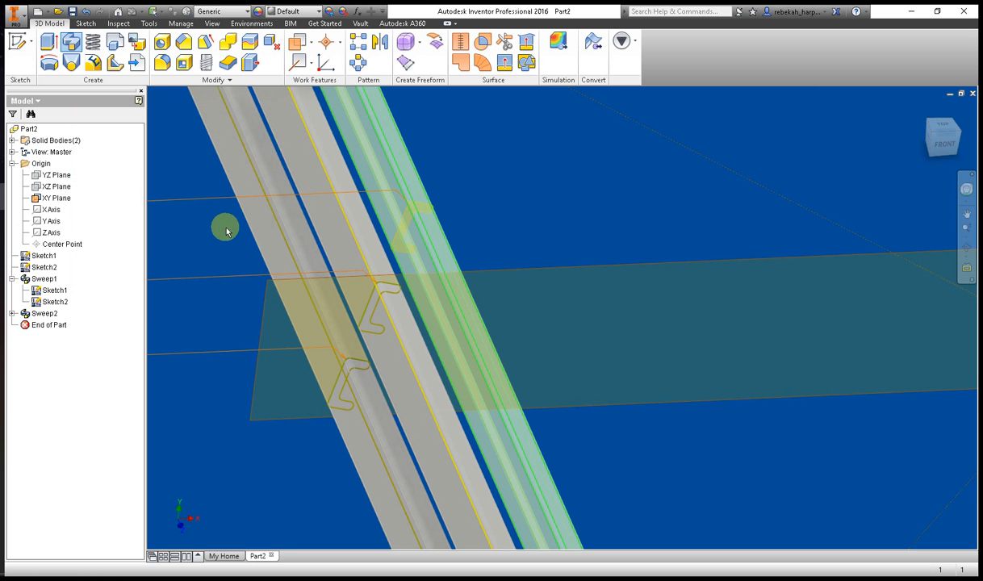
scroll(401, 246, up, 5)
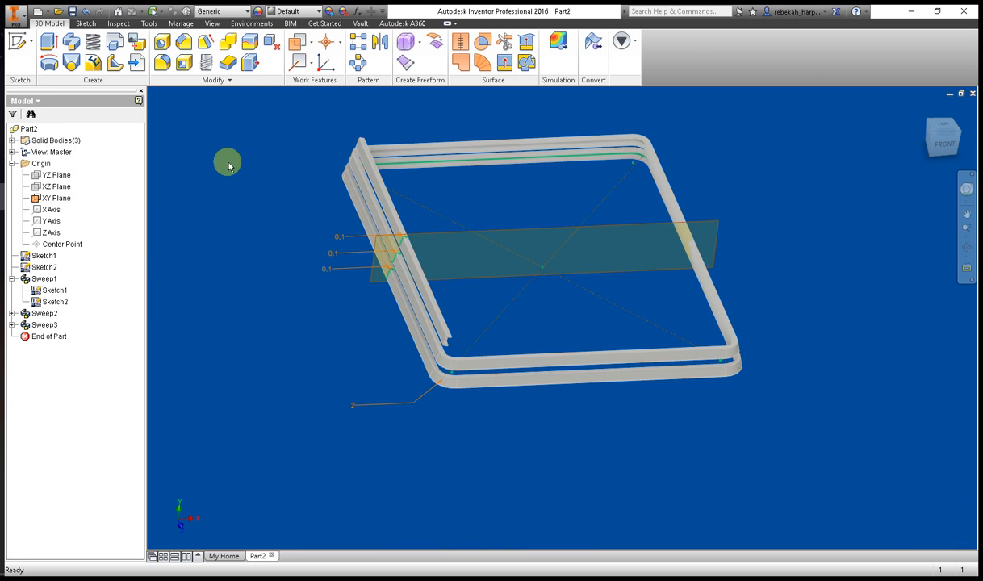
click(86, 12)
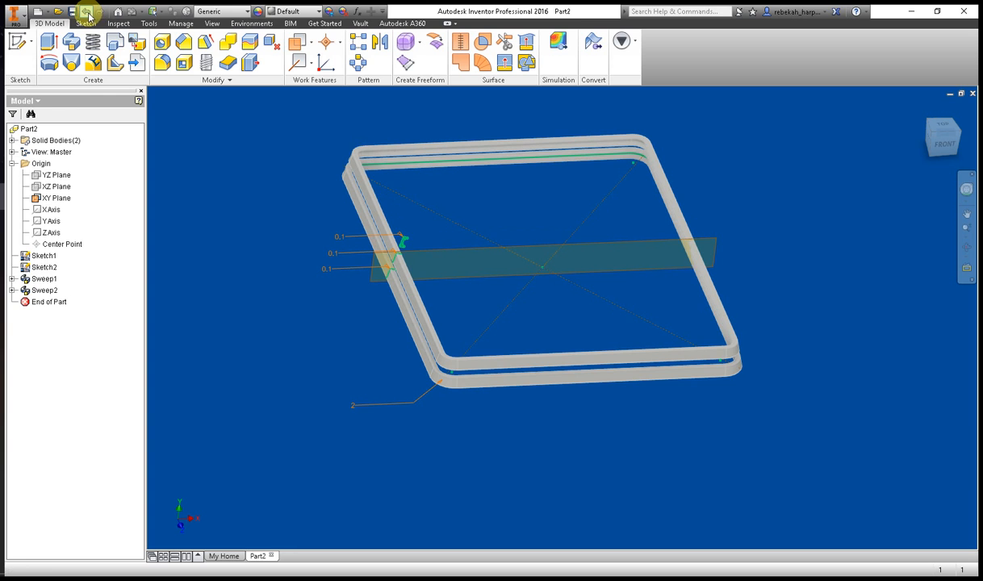
Step: Sweep the uppermost C-profile along Sketch1's rounded rectangular path as a new solid, accepting the non-intersecting path
click(69, 43)
scroll(434, 242, down, 8)
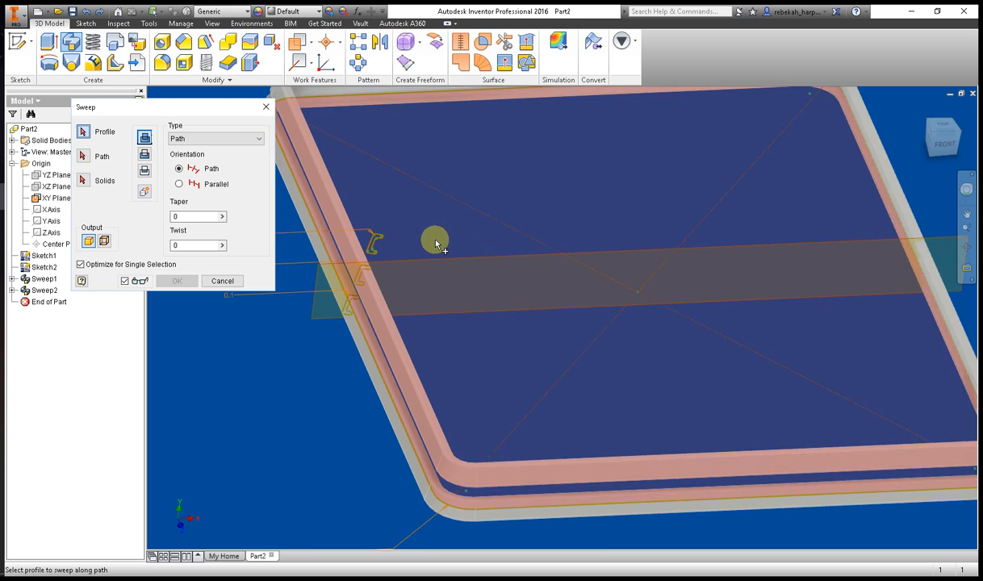
click(320, 235)
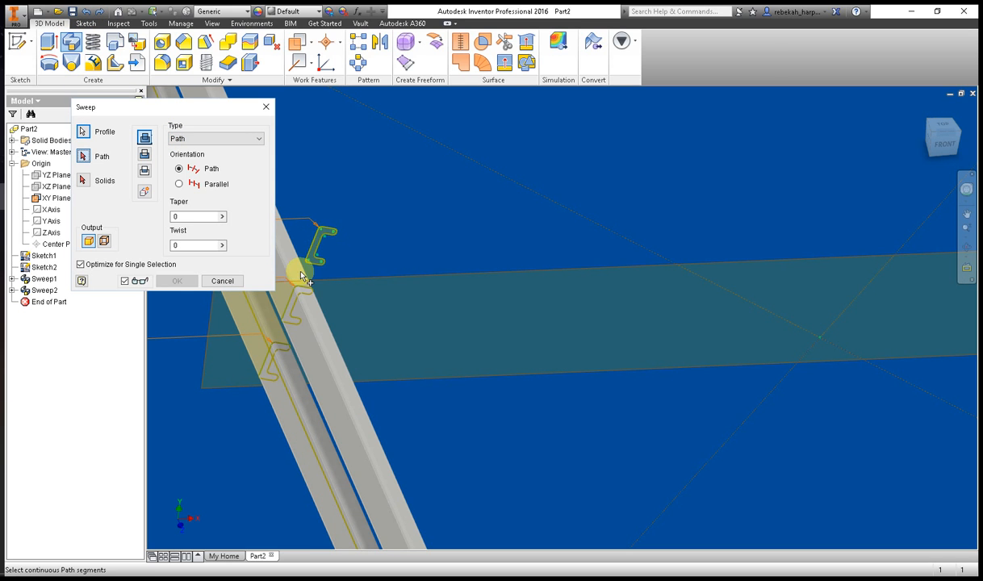
click(272, 353)
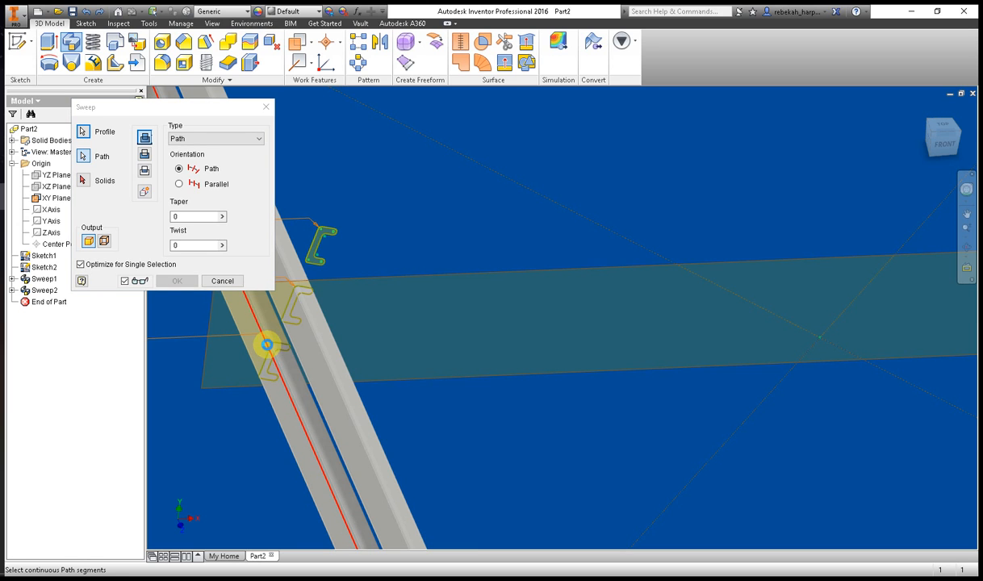
click(143, 193)
scroll(367, 241, up, 8)
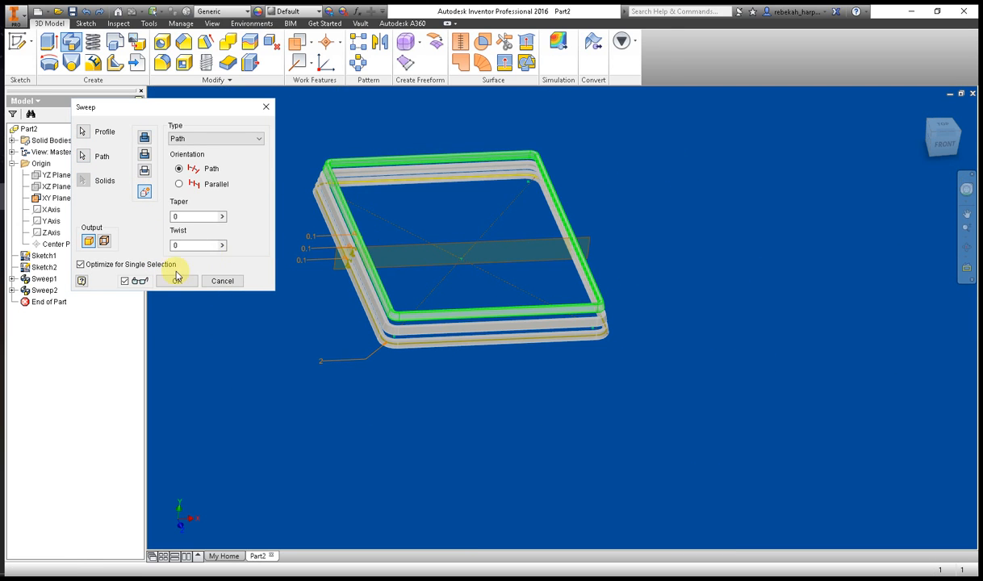
click(174, 281)
click(224, 226)
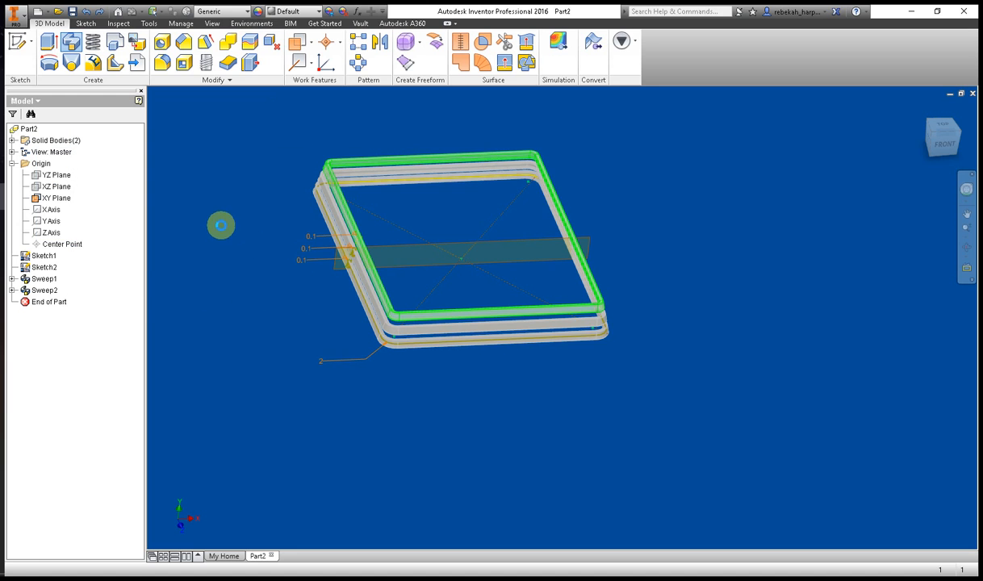
Step: Examine the three stacked swept frames from the front right corner and from slightly above the front
click(968, 195)
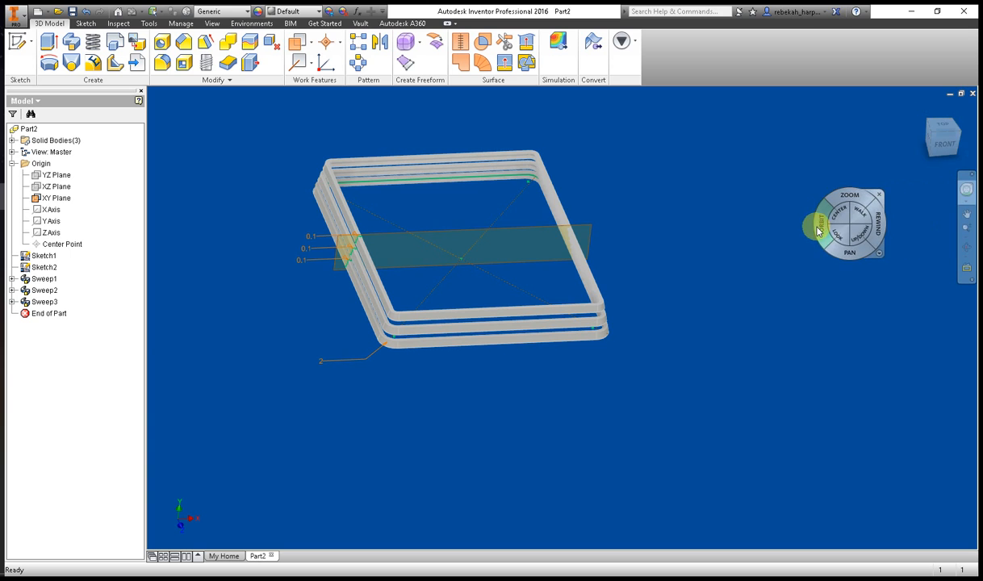
drag(821, 224, 741, 225)
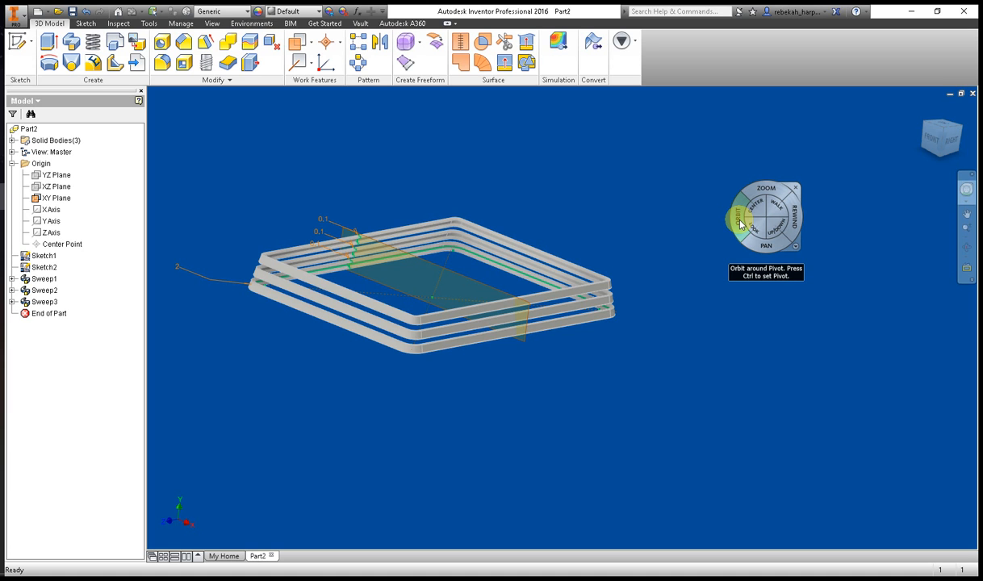
drag(741, 223, 718, 225)
click(782, 189)
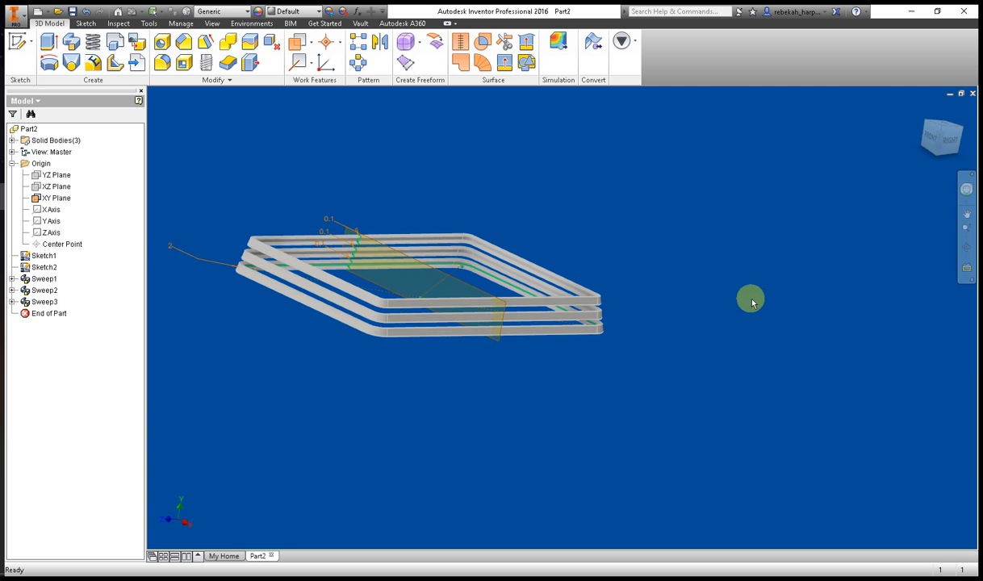
click(966, 193)
drag(777, 261, 875, 255)
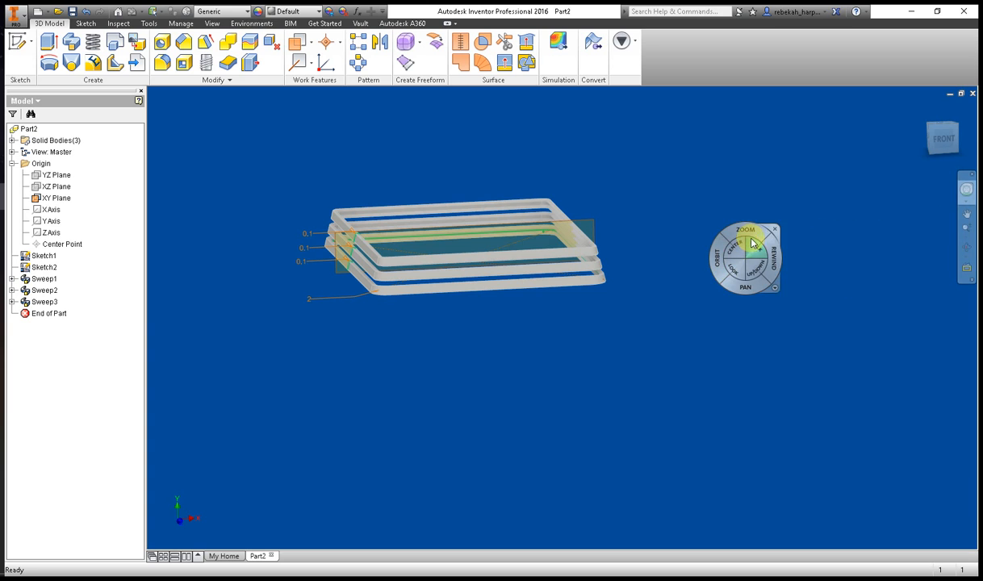
click(776, 230)
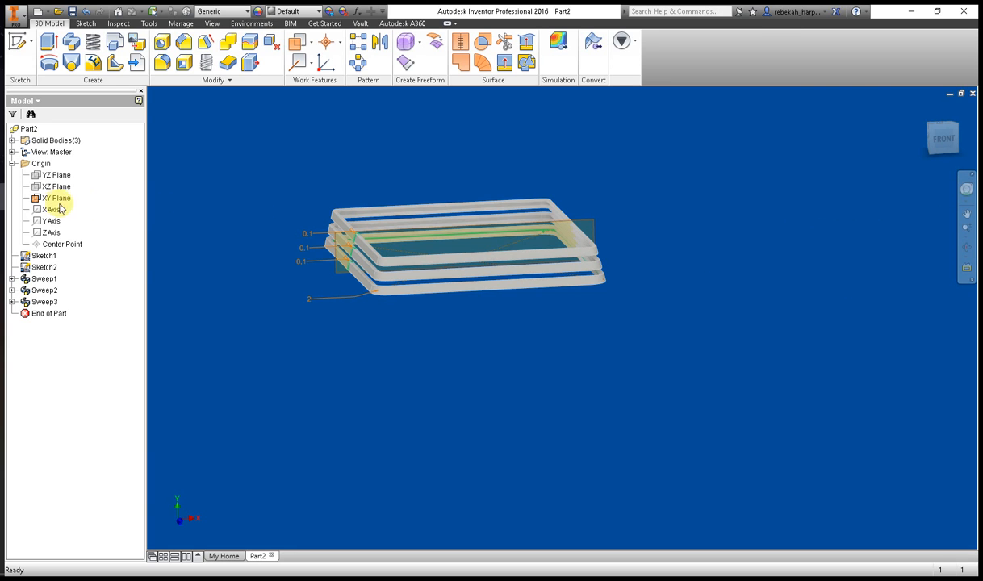
Step: Hide Sketch2, Sketch1 and the XY Plane so that only the three swept frames are displayed
right_click(44, 267)
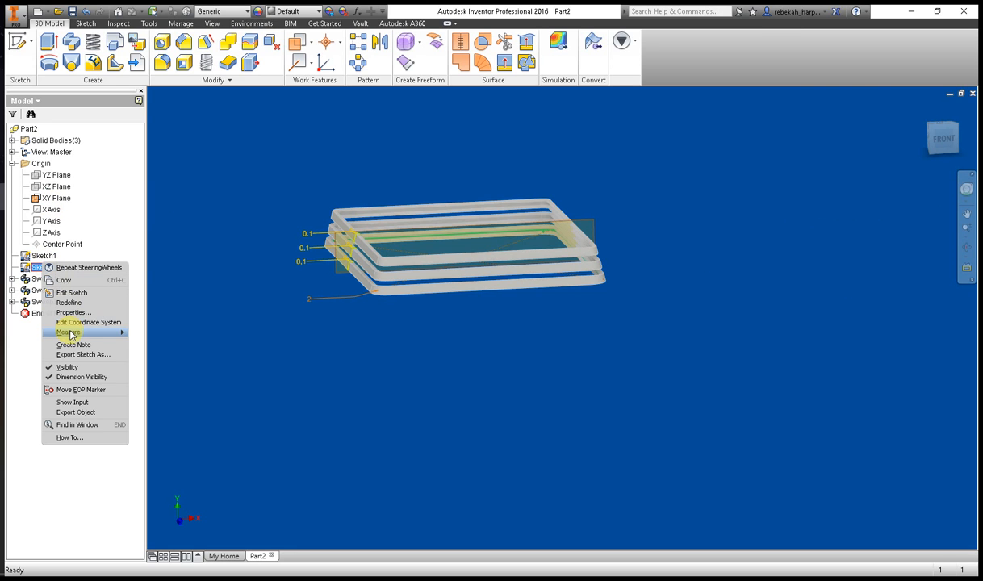
click(65, 369)
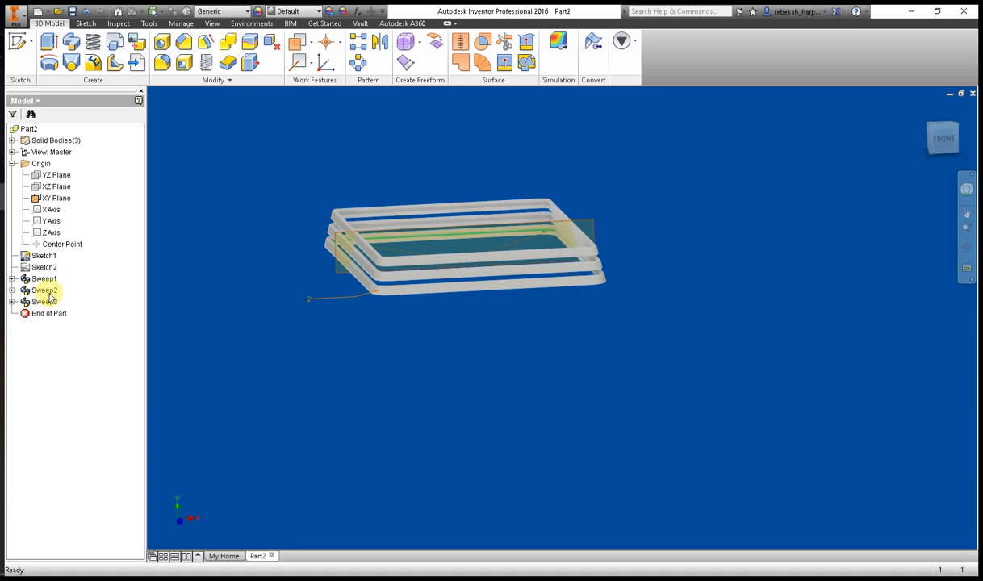
right_click(44, 256)
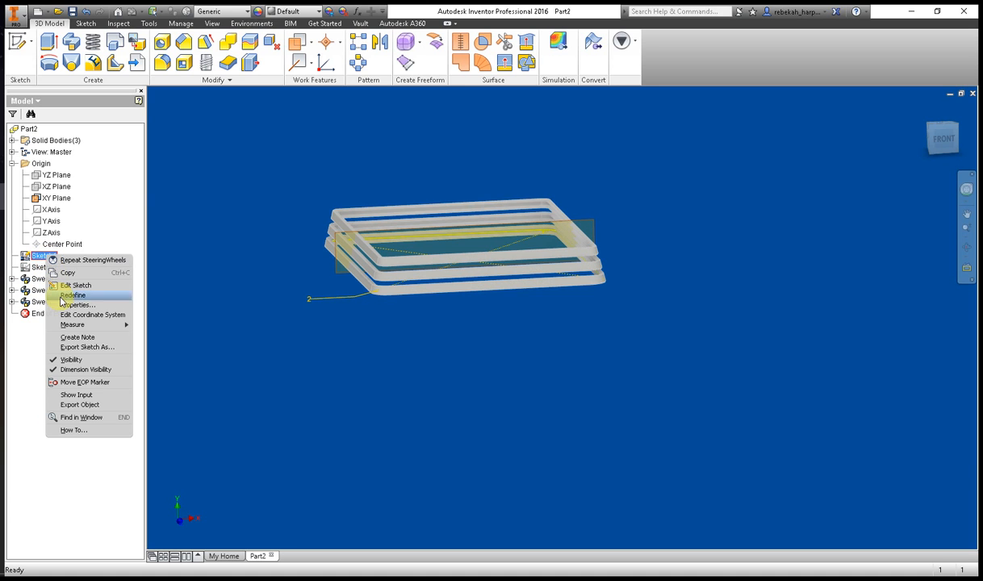
click(69, 360)
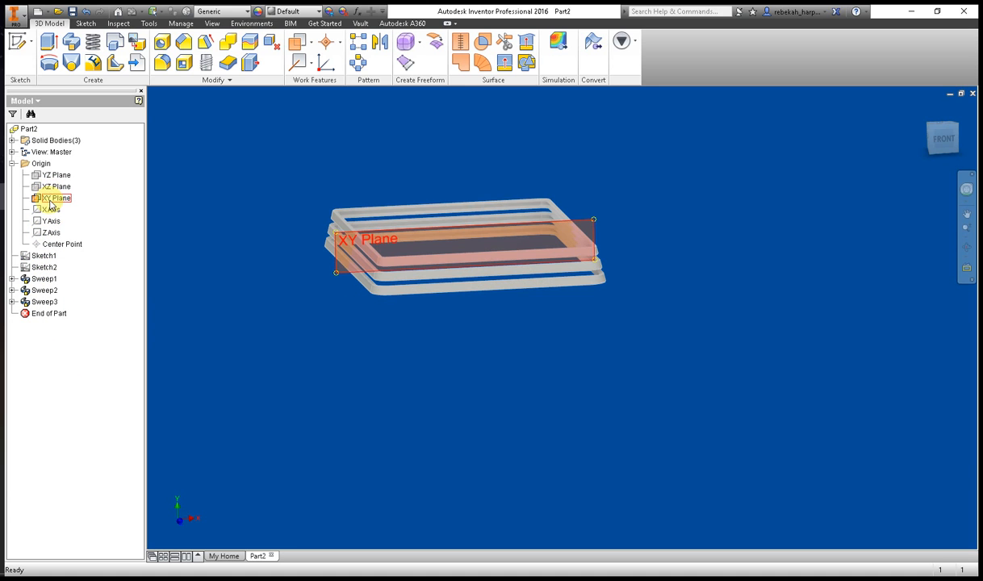
right_click(50, 202)
click(71, 266)
Step: Start a sketch on the middle frame's front face and project that face's outline and the uppermost frame's lower front edge
scroll(423, 272, up, 5)
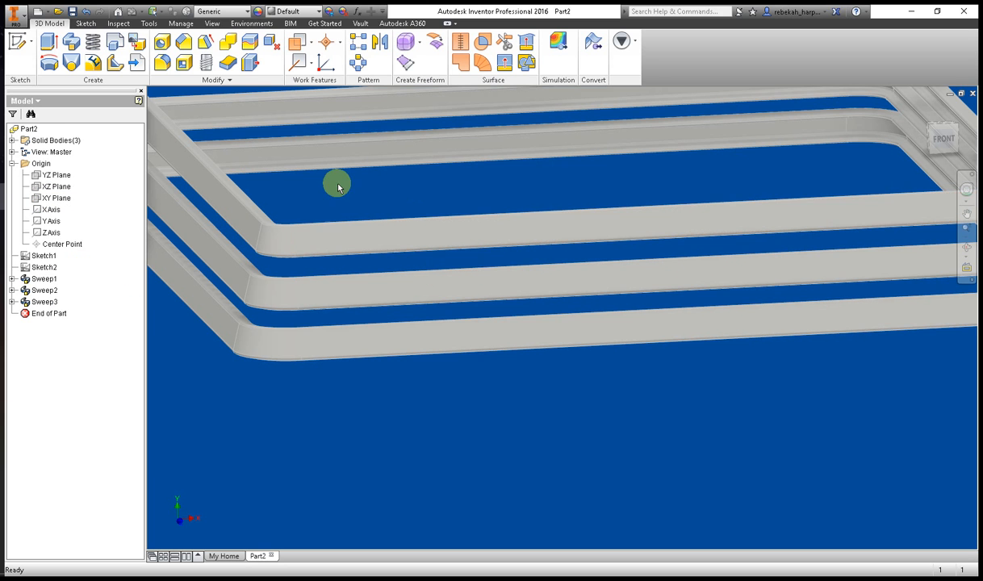
click(19, 42)
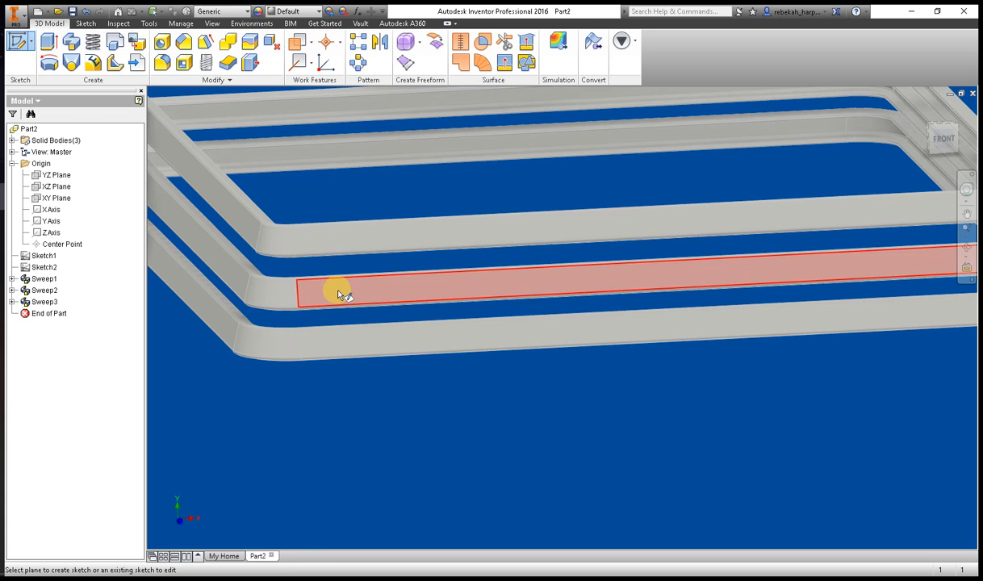
click(335, 289)
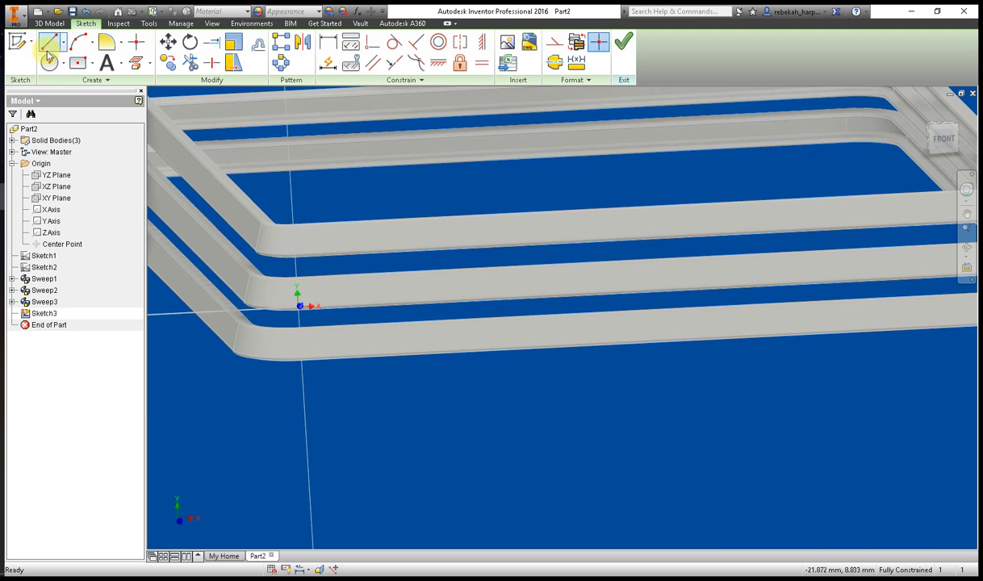
click(78, 63)
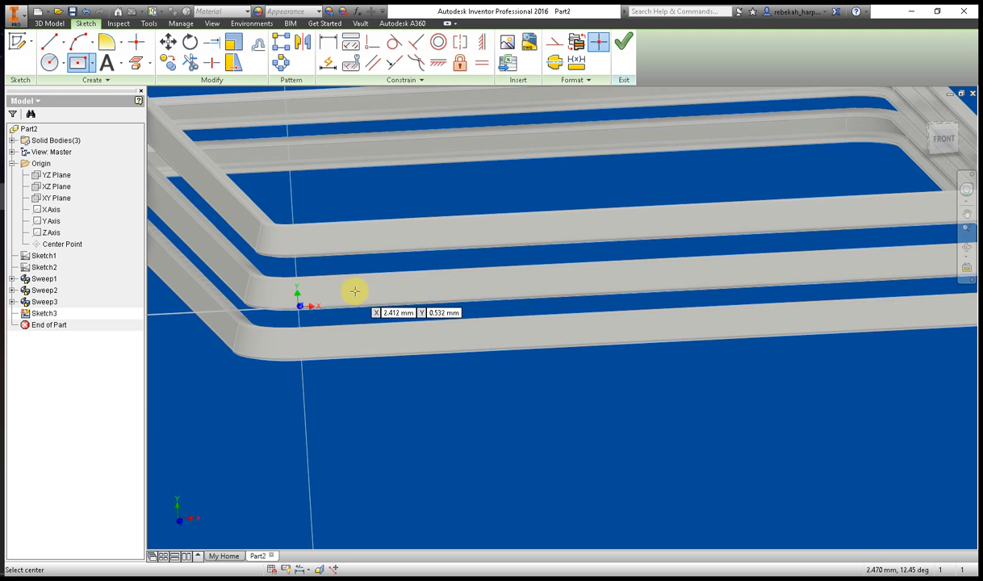
scroll(351, 291, up, 3)
click(135, 62)
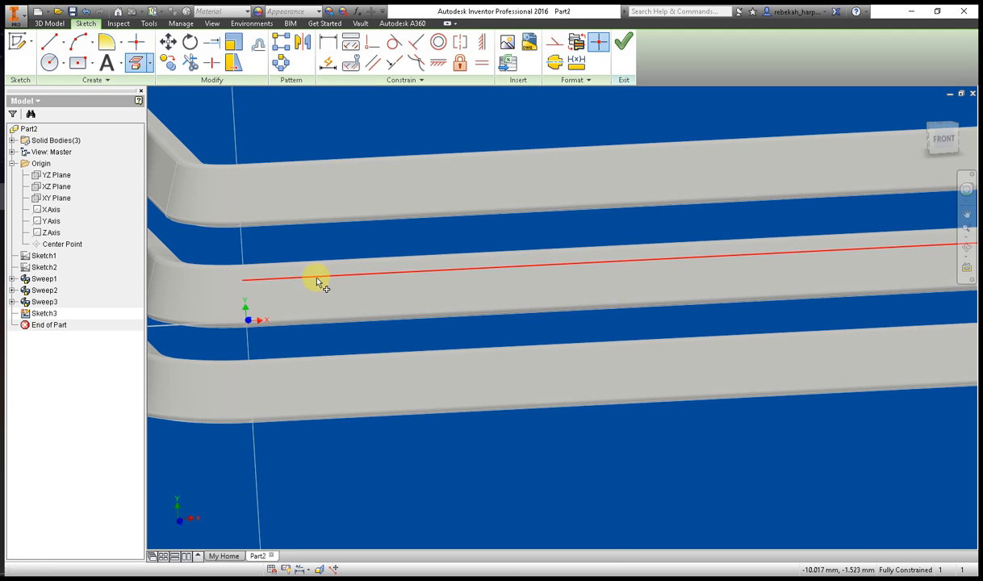
click(319, 285)
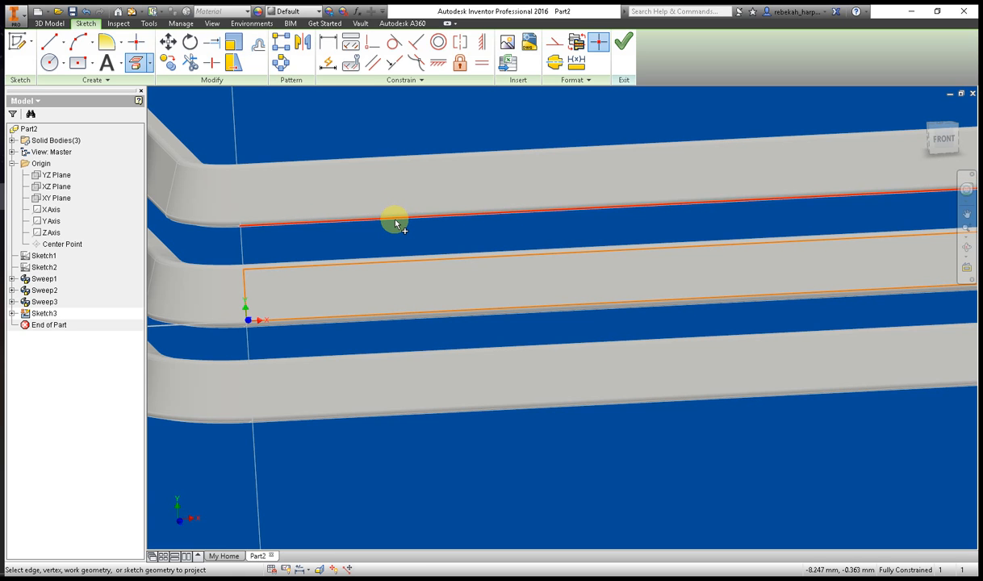
click(395, 222)
scroll(337, 261, down, 3)
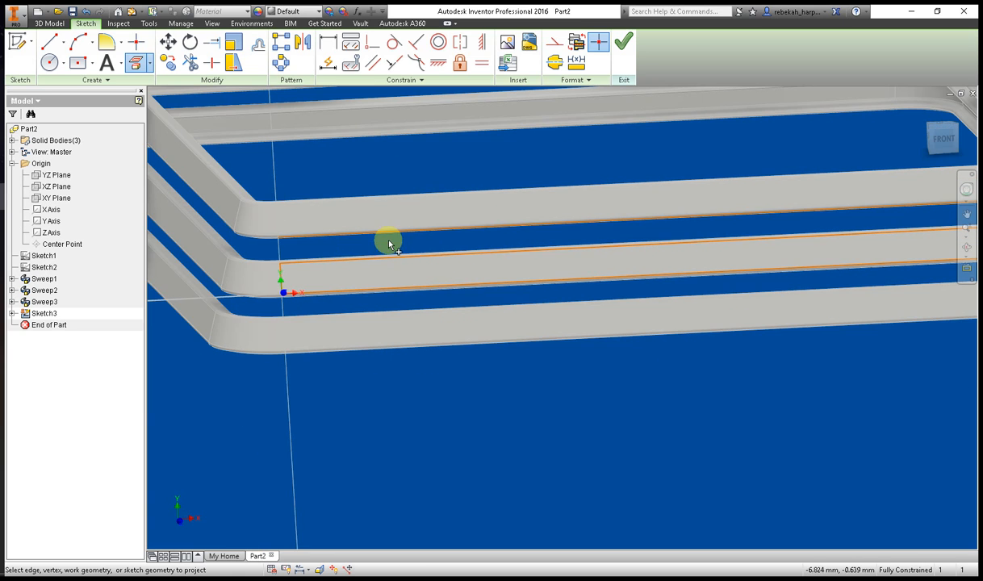
Step: Sketch a two-point rectangle about 0.78 mm wide and 0.96 mm high, bridging the projected edges of the middle and uppermost frames
click(91, 65)
click(44, 82)
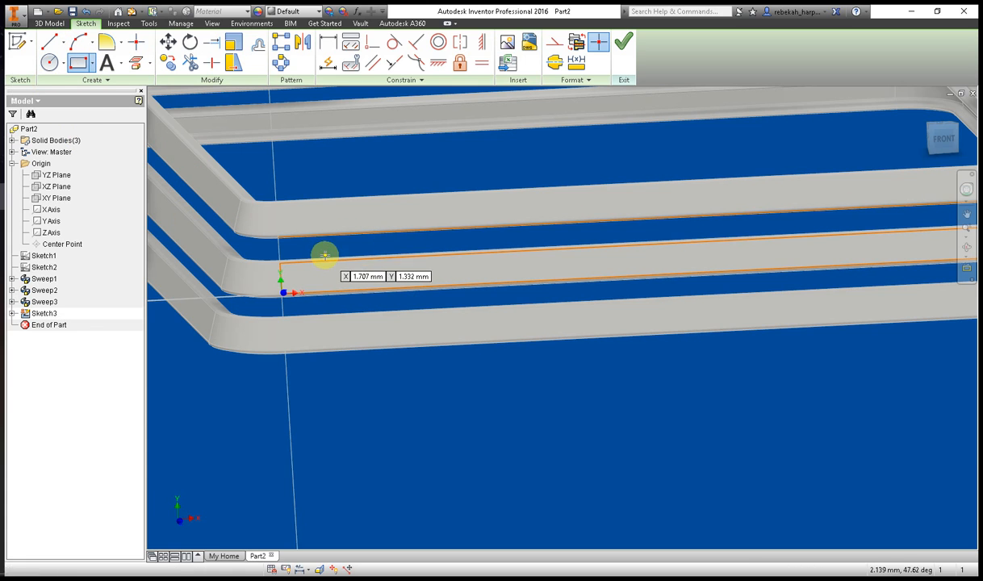
click(390, 258)
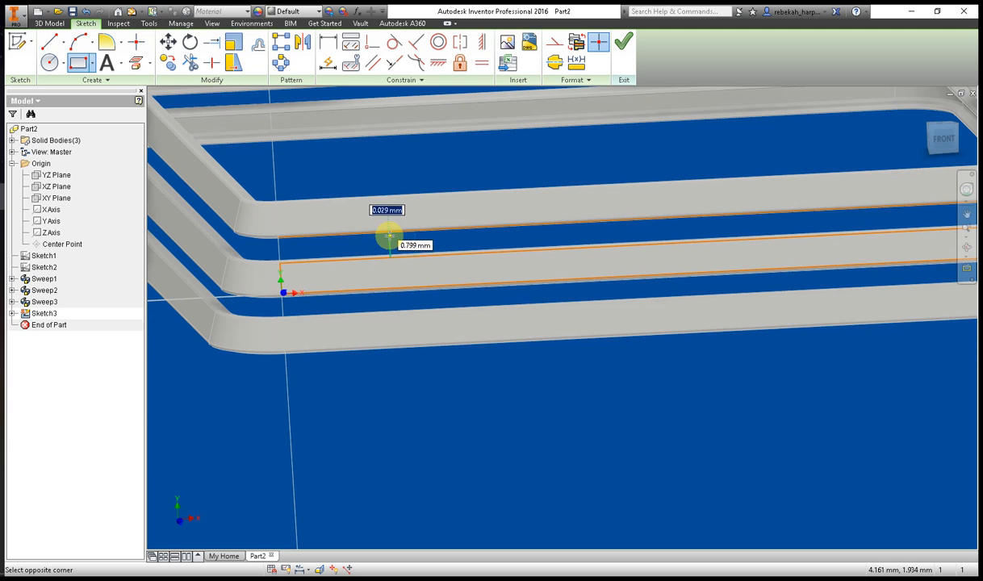
scroll(388, 233, up, 3)
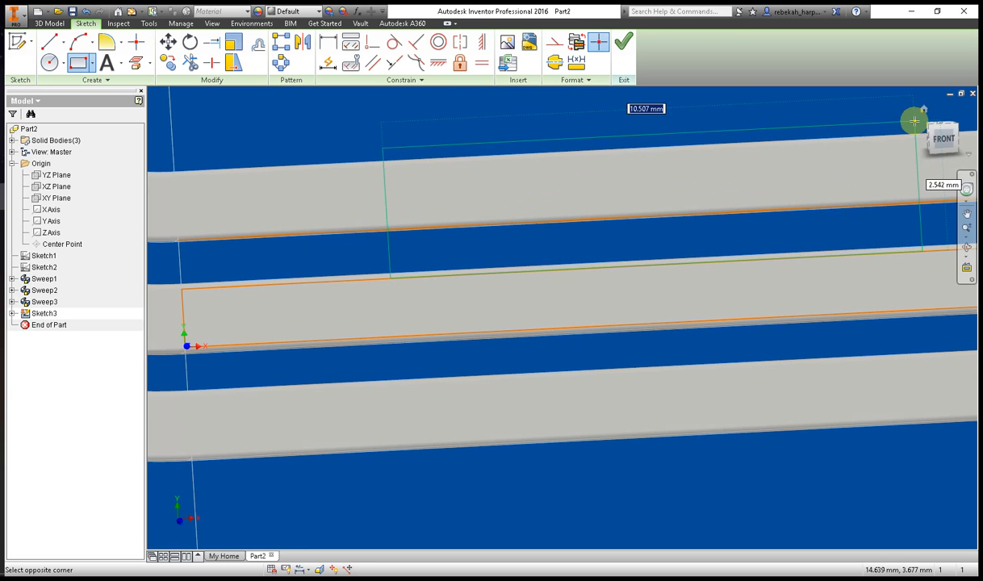
click(944, 138)
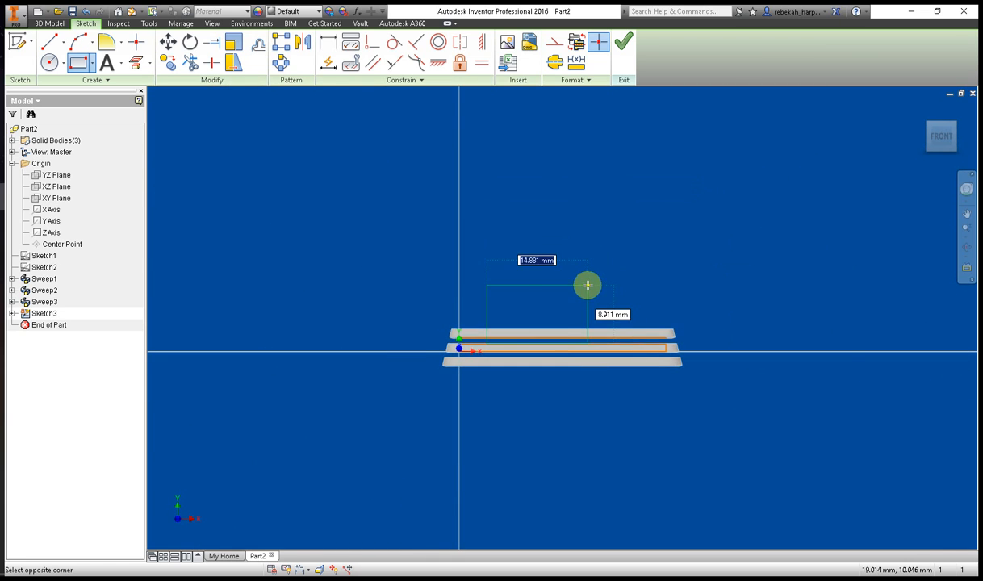
scroll(505, 338, up, 4)
scroll(466, 343, up, 3)
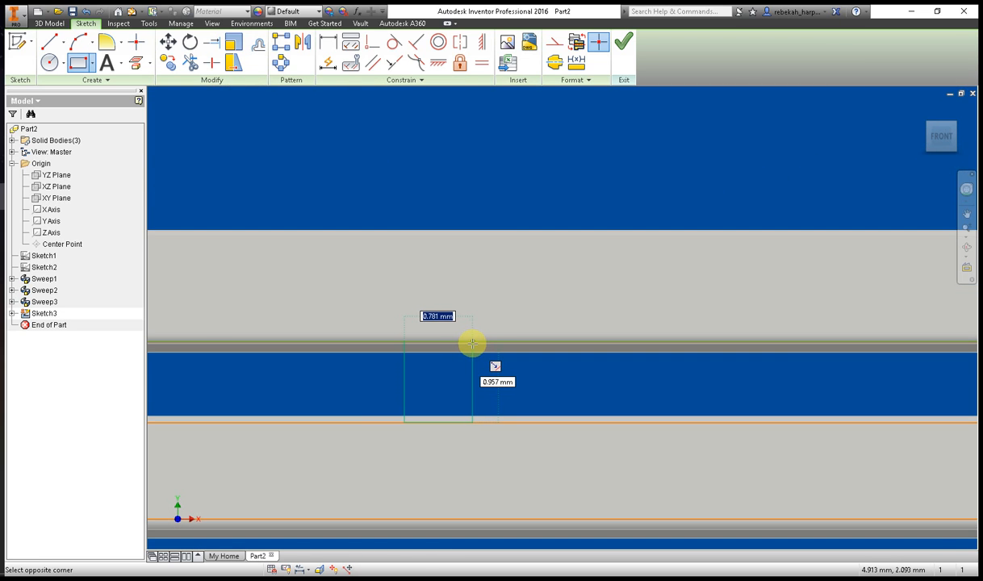
click(472, 342)
right_click(473, 345)
click(505, 344)
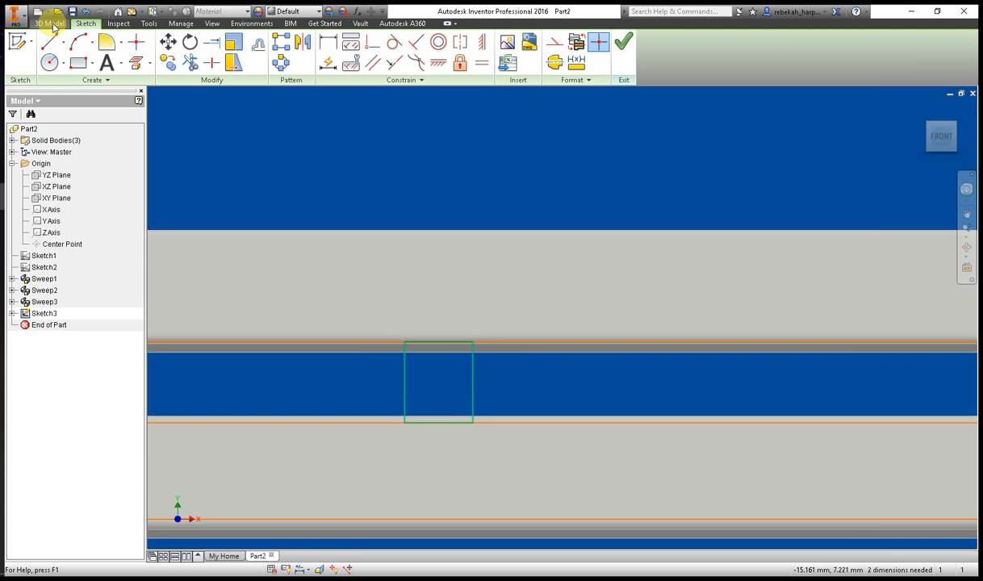
Step: Set up a joining Extrude of the small bridging rectangle, with the direction flipped and the extent set to To
click(50, 24)
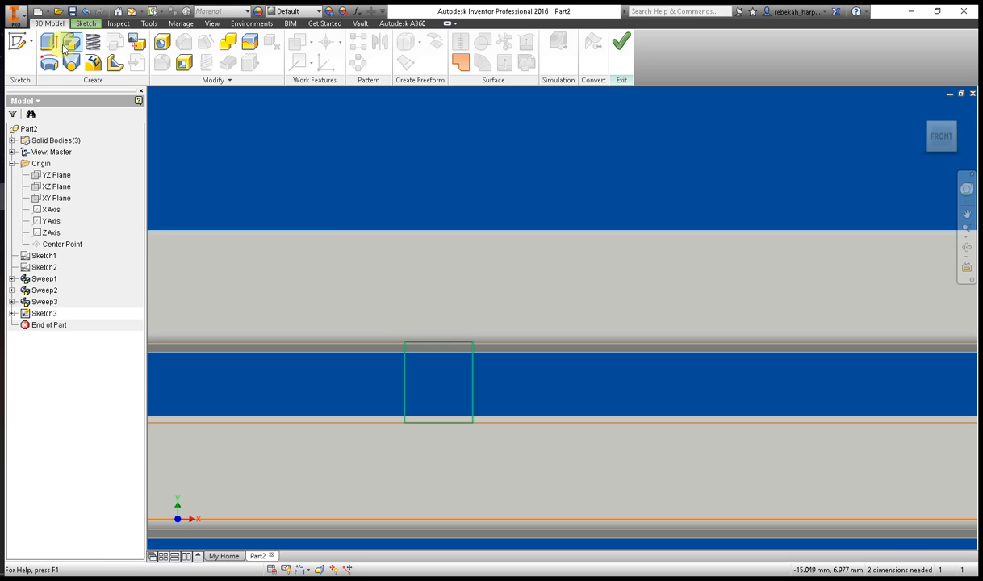
click(49, 43)
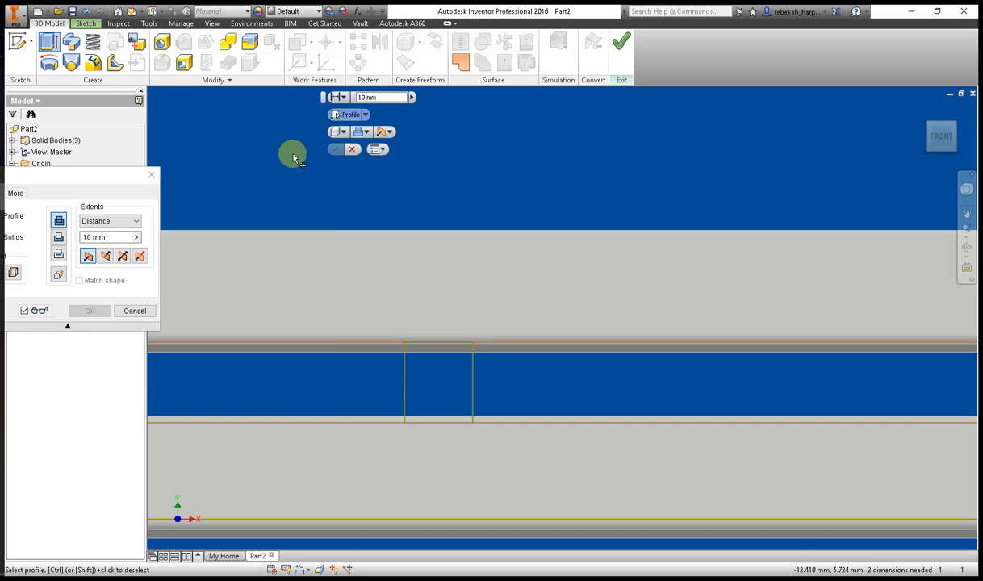
click(430, 391)
scroll(375, 393, up, 2)
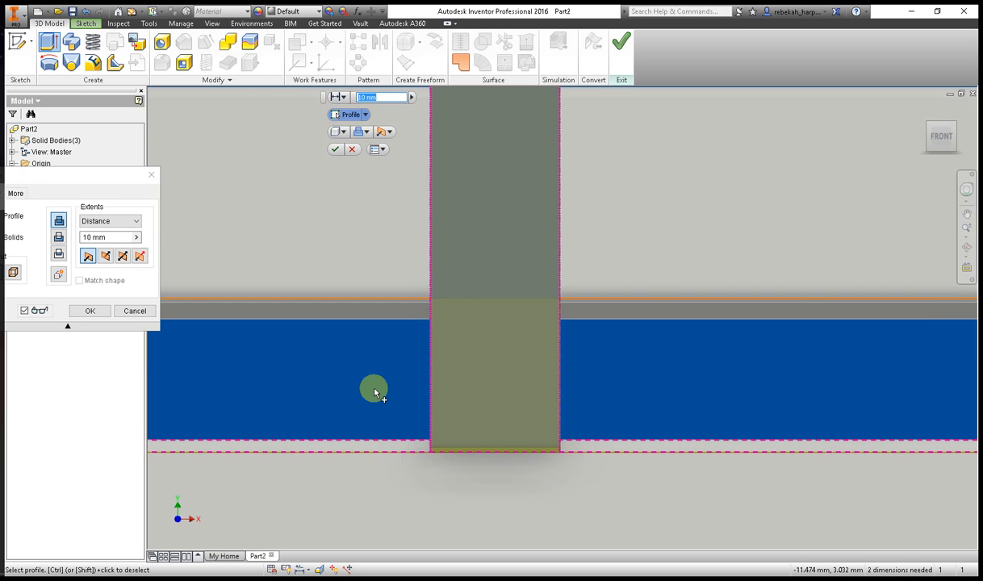
scroll(375, 393, down, 6)
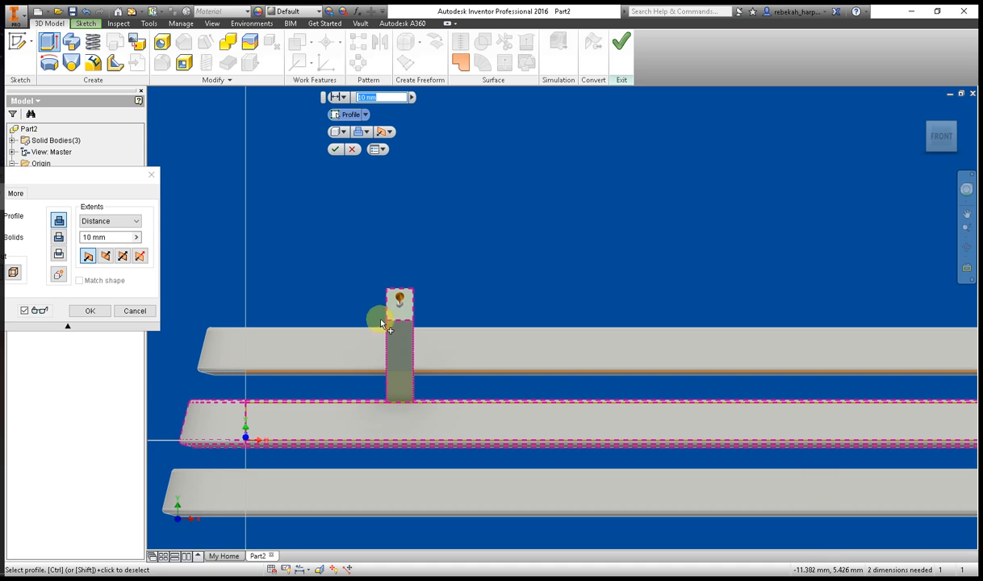
click(414, 426)
click(277, 396)
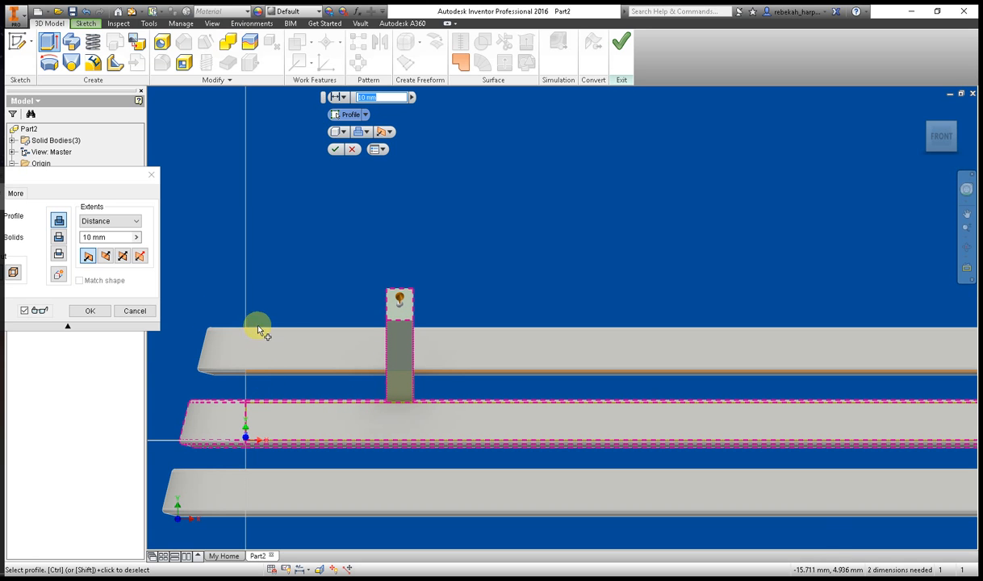
drag(71, 174, 170, 129)
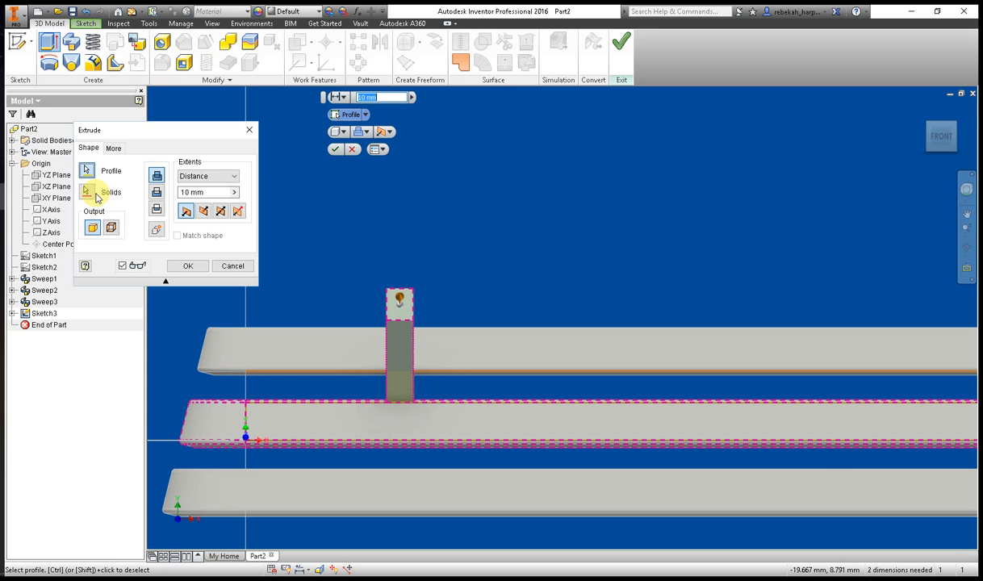
click(205, 212)
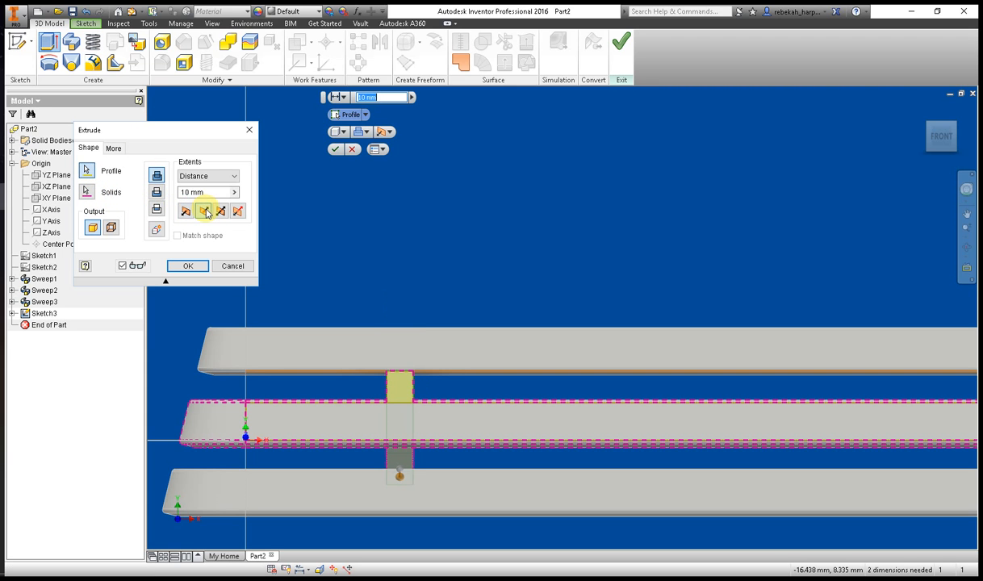
click(193, 176)
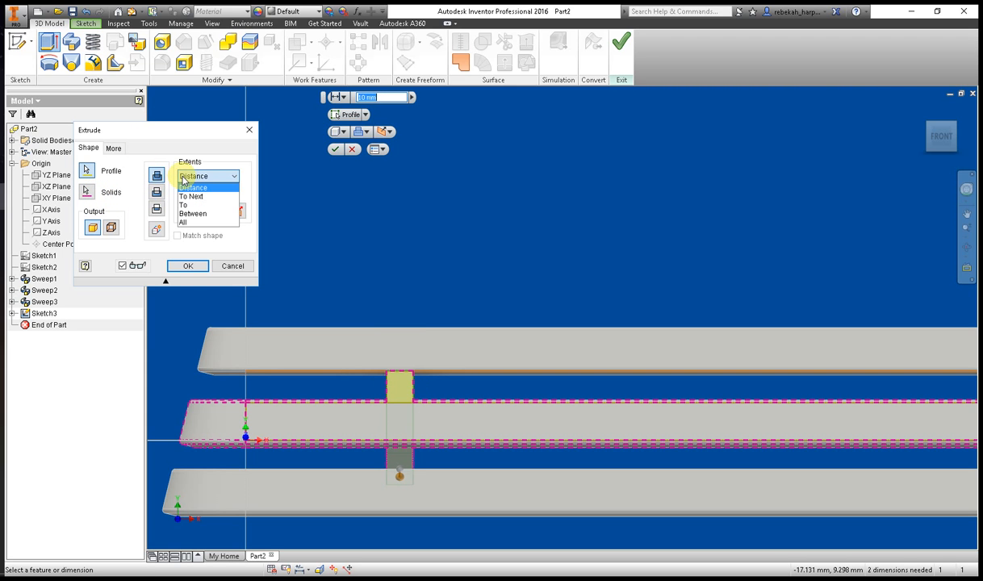
click(184, 197)
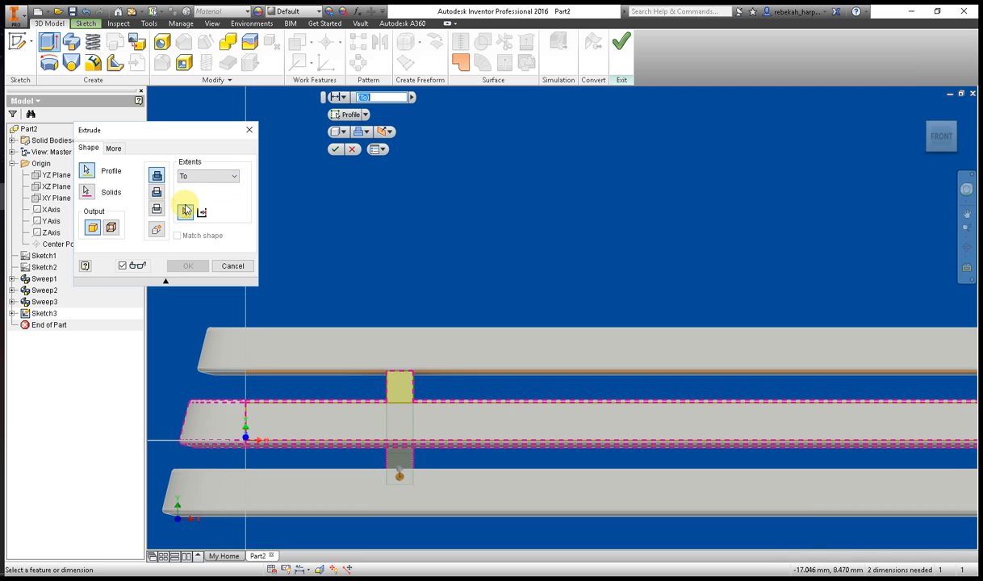
Step: End the bridging extrusion at the narrow face along the inner lower lip of the uppermost frame and create it
click(966, 189)
drag(892, 211, 865, 335)
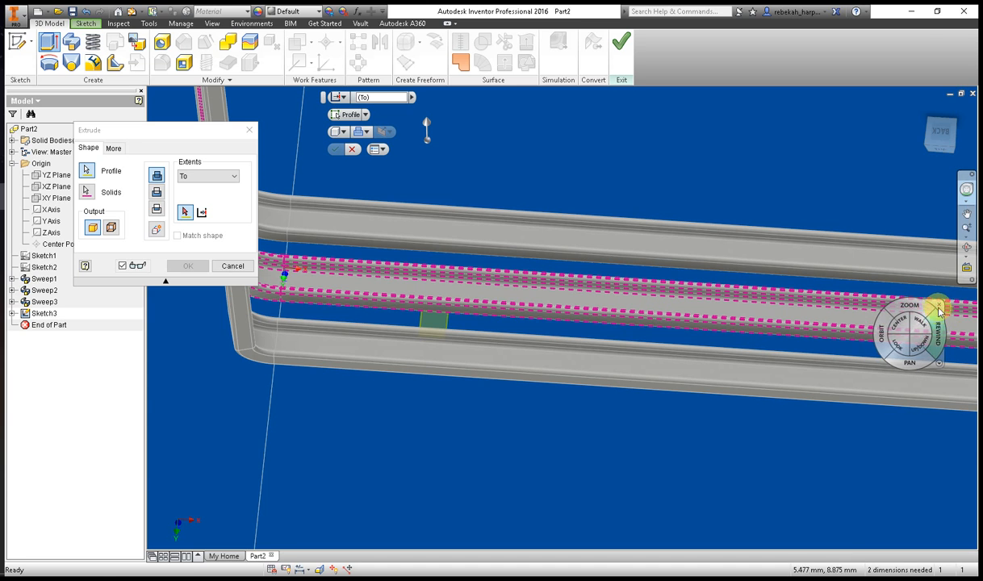
click(939, 307)
scroll(464, 331, down, 5)
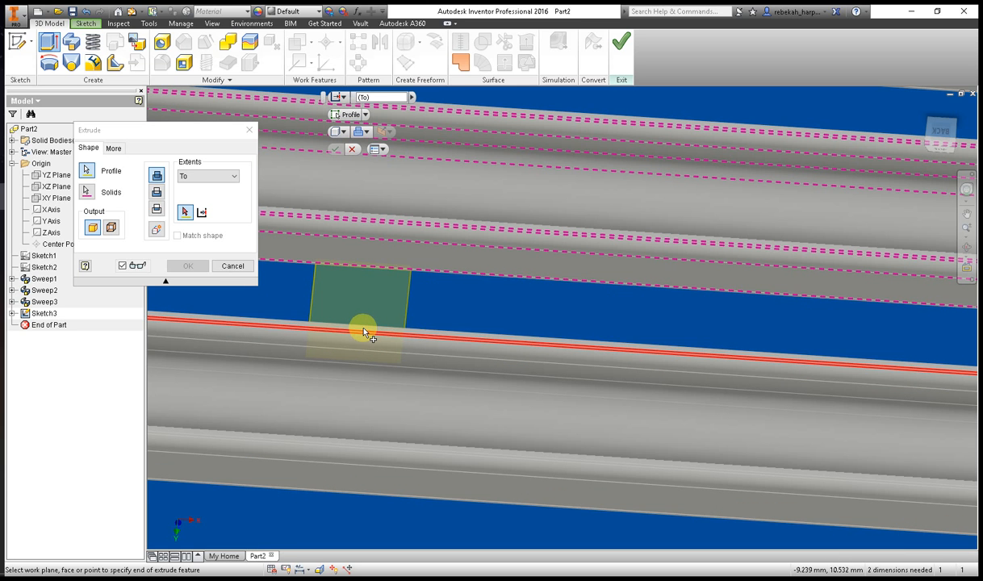
click(363, 332)
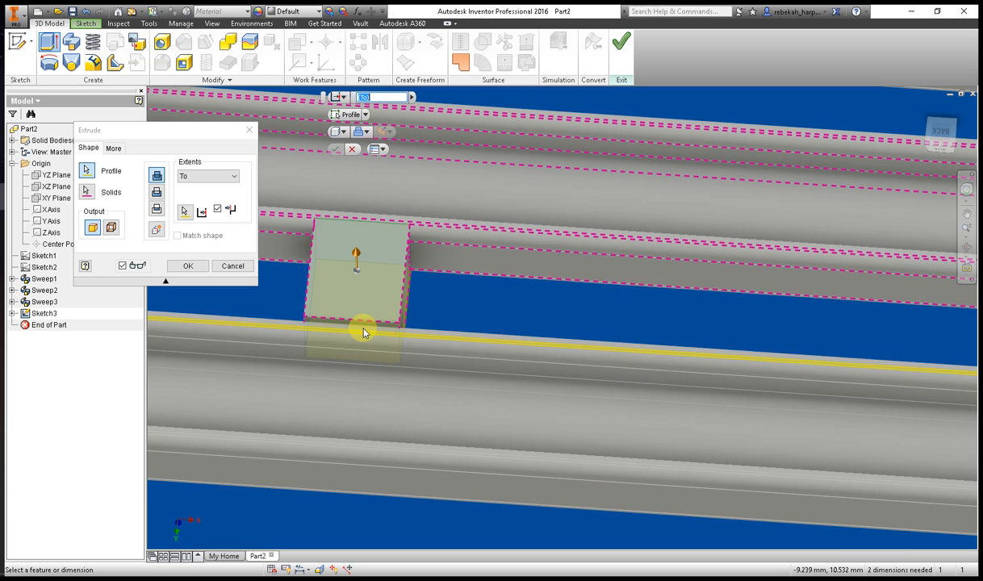
click(189, 265)
Step: Expand the solid bodies list and hide Solid1, the lowest frame
scroll(517, 208, down, 4)
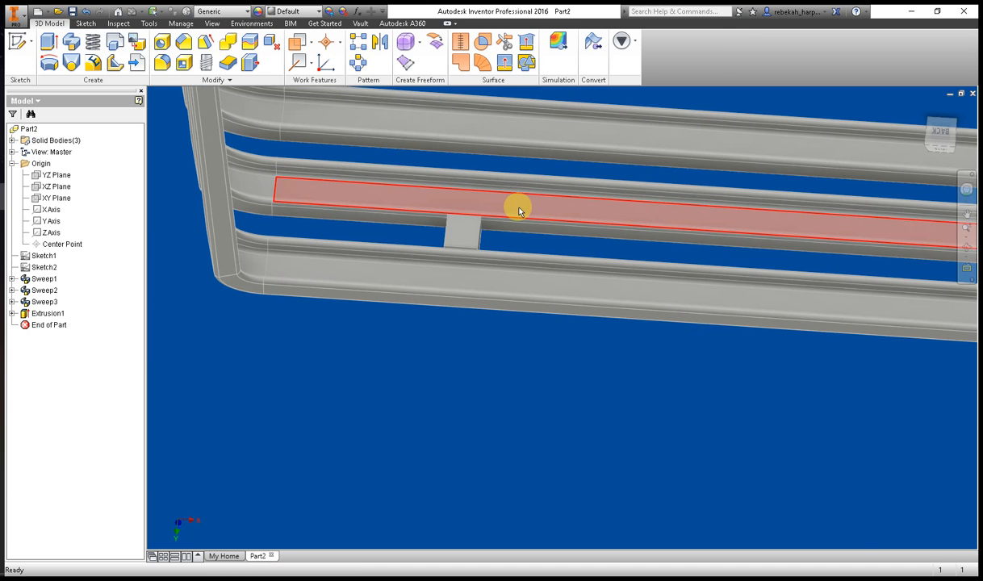
click(966, 189)
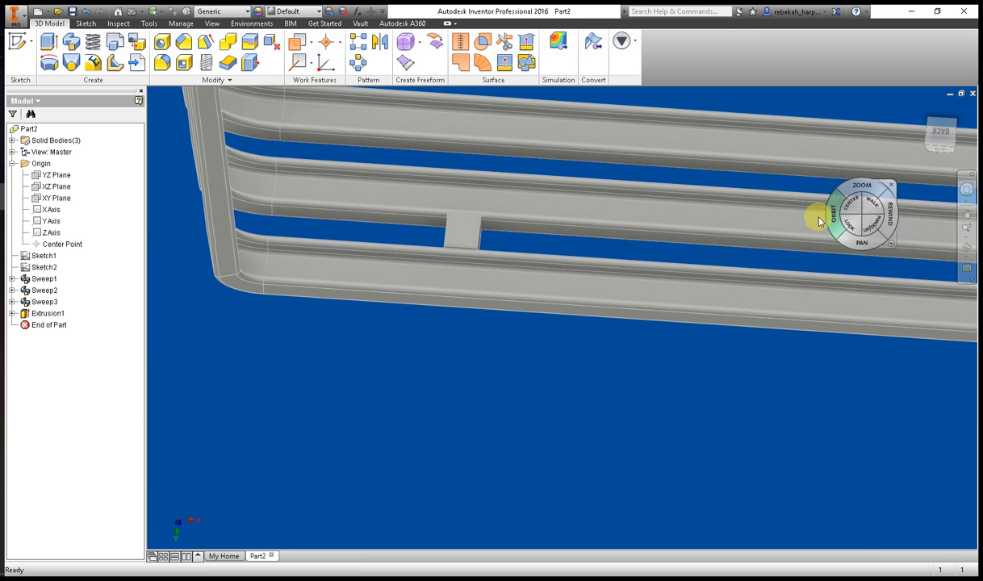
mouse_move(817, 220)
mouse_down()
mouse_move(803, 90)
mouse_move(759, 121)
mouse_up()
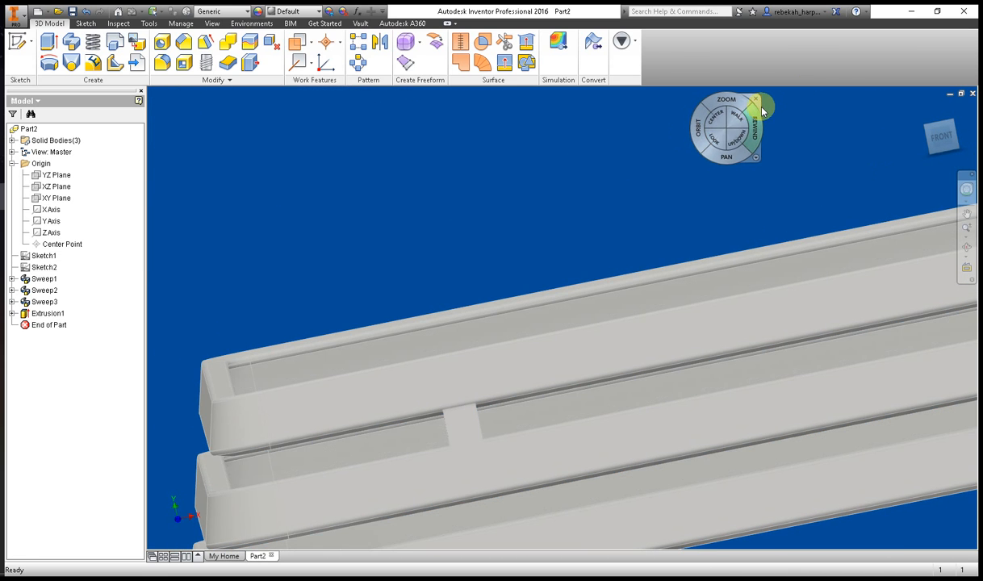
click(757, 100)
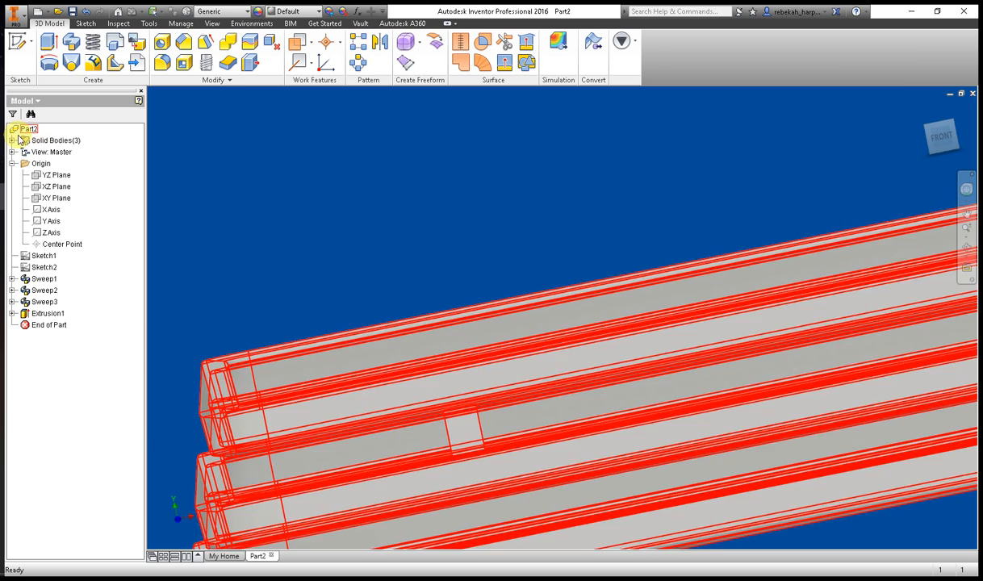
click(12, 140)
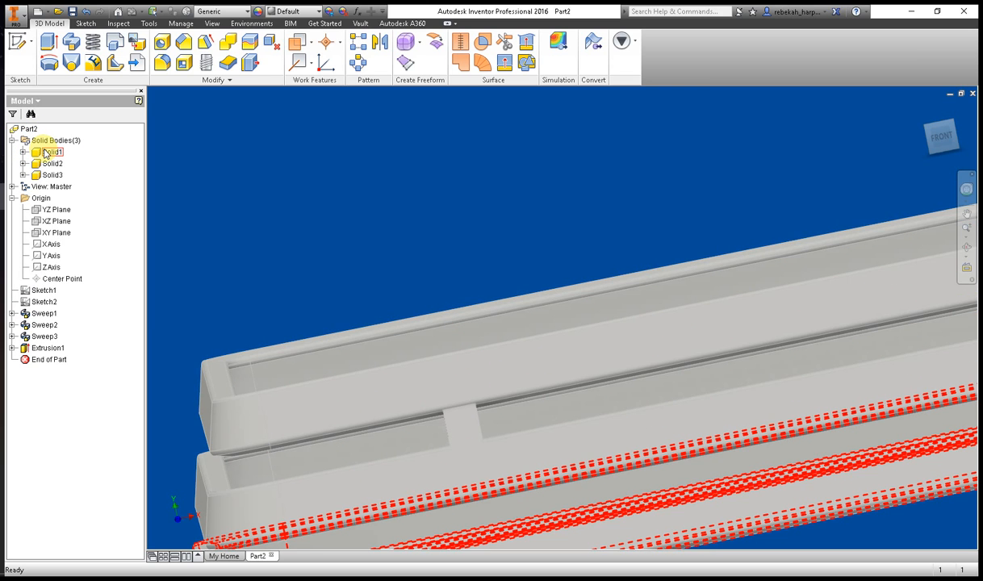
right_click(46, 154)
click(67, 191)
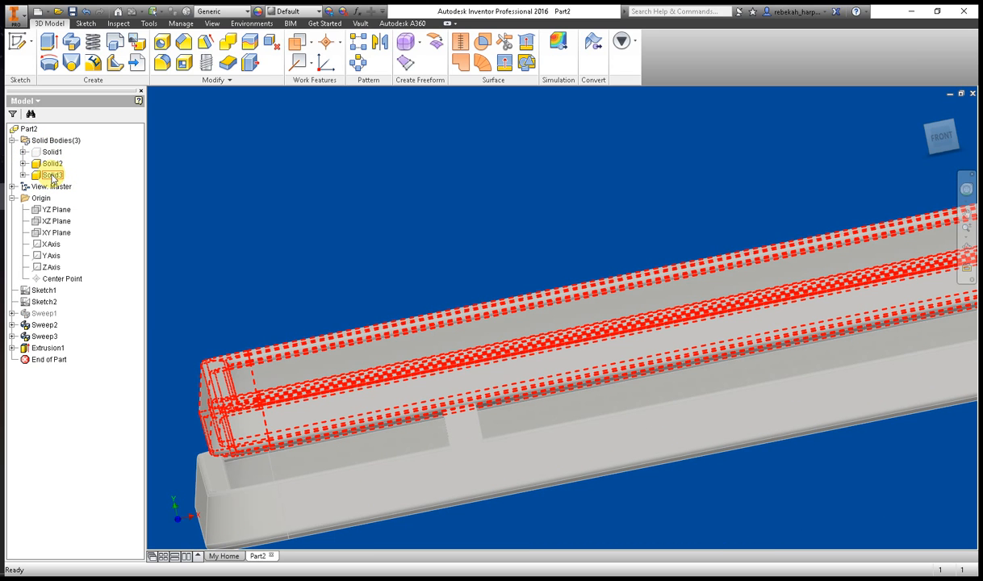
Step: Hide Solid3, the uppermost frame, and check that the bridge belongs to the middle frame, Solid2
right_click(52, 176)
click(69, 213)
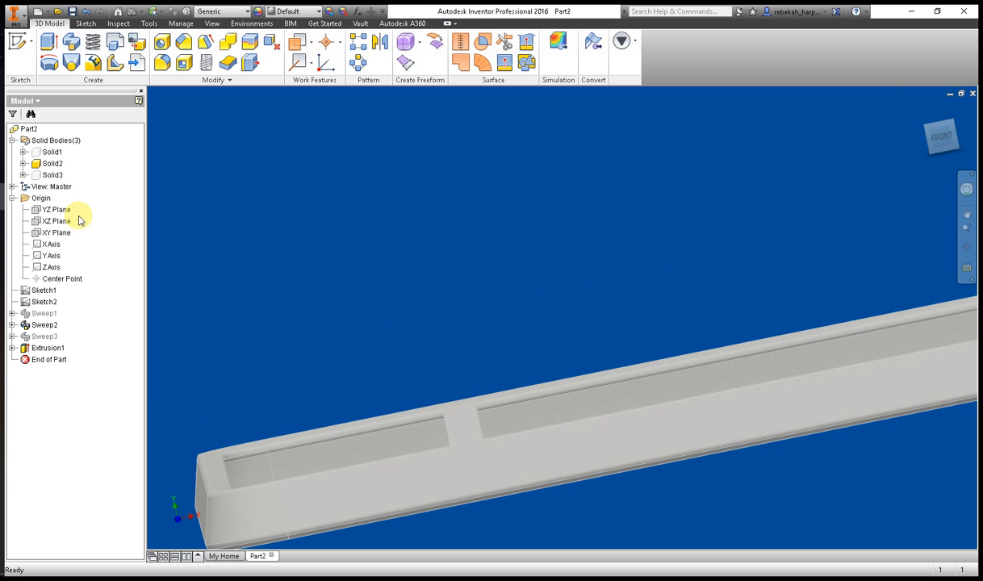
click(966, 189)
drag(847, 208, 637, 182)
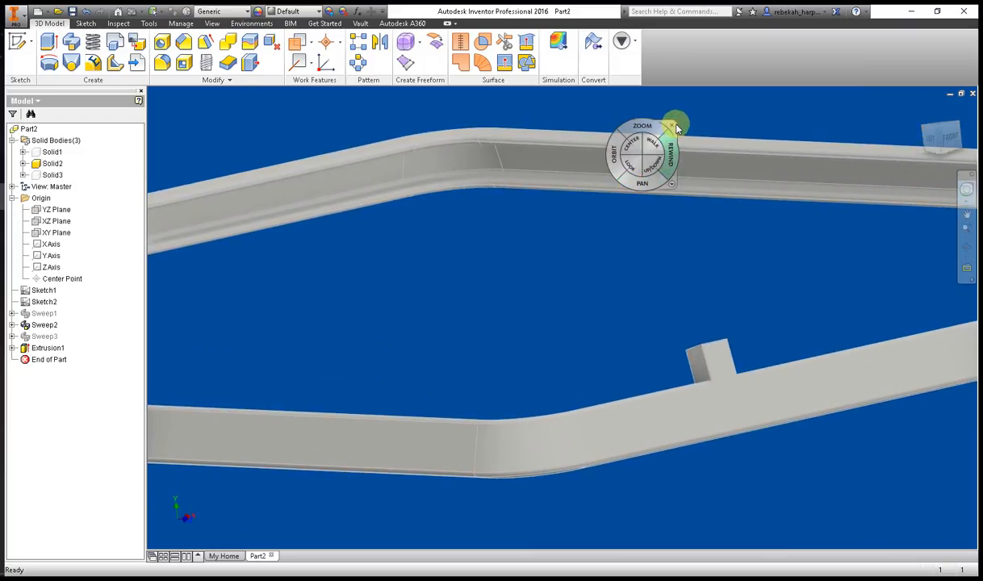
key(Escape)
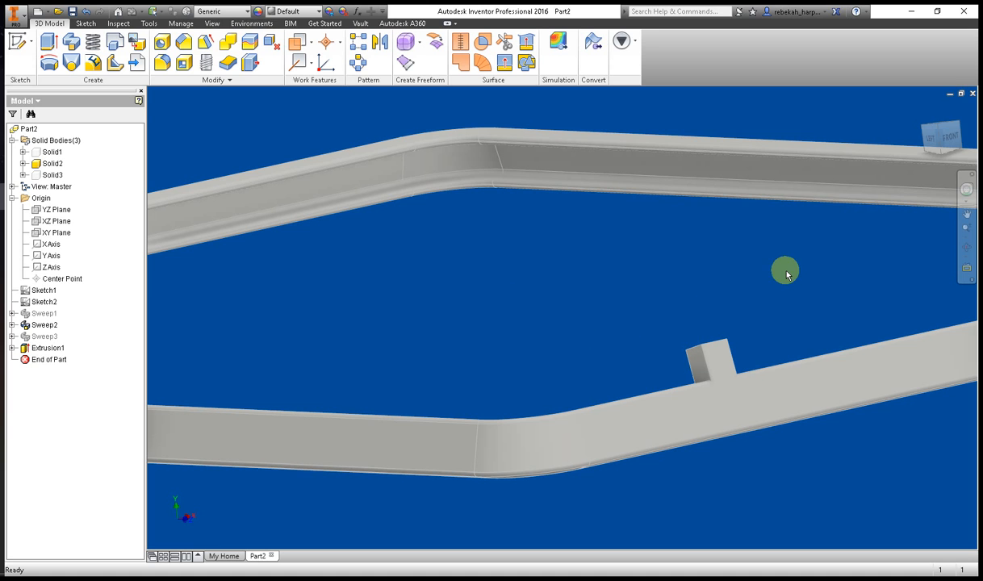
Step: Start a sketch on the middle frame's narrow flat face beside the existing bridge and project that face's outline
click(969, 191)
drag(857, 200, 753, 207)
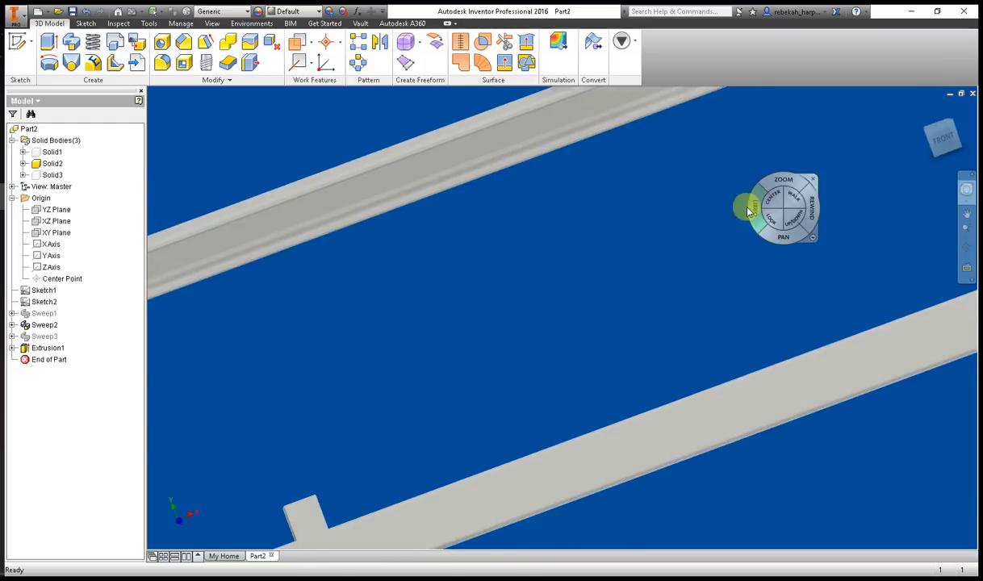
click(813, 180)
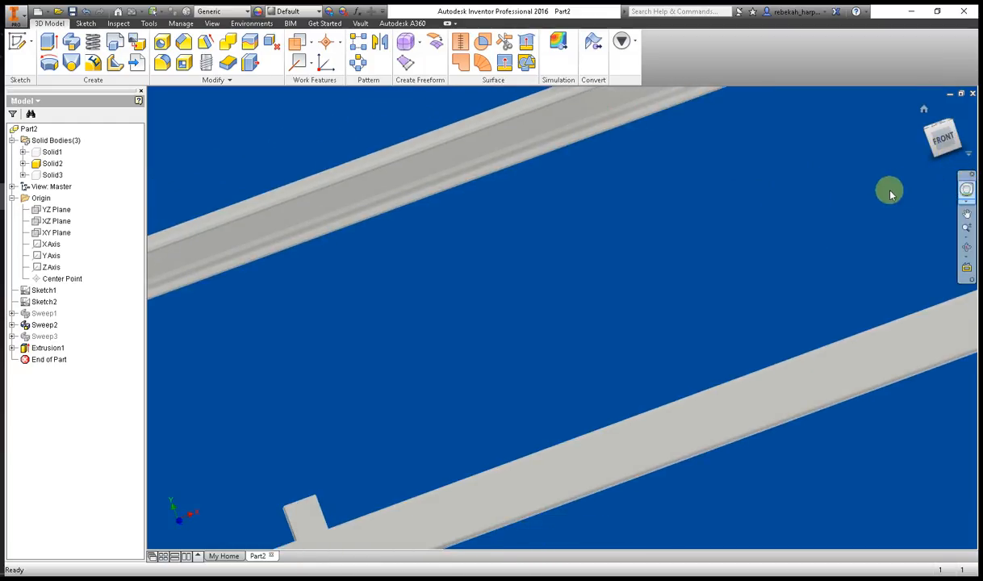
click(967, 190)
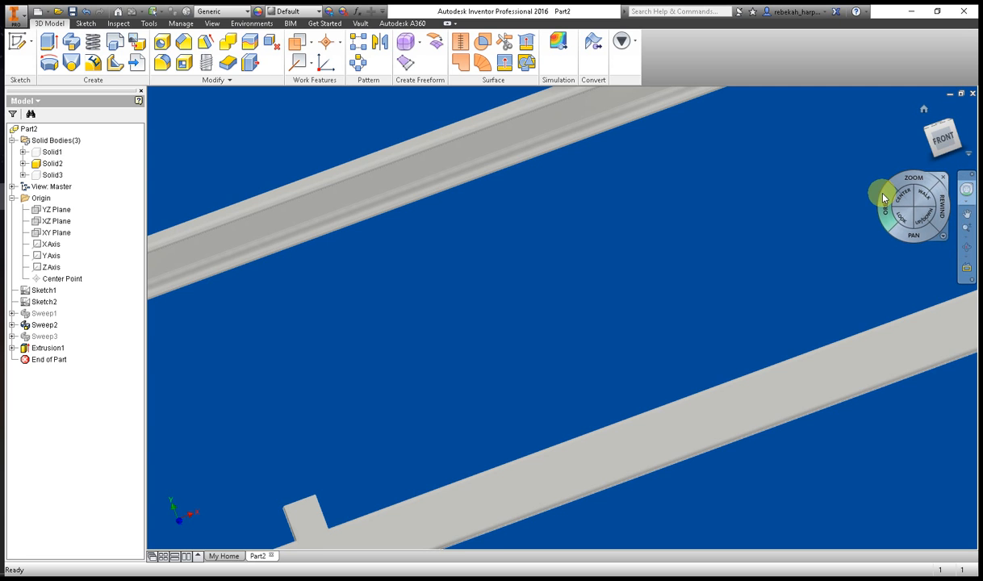
drag(888, 207, 702, 257)
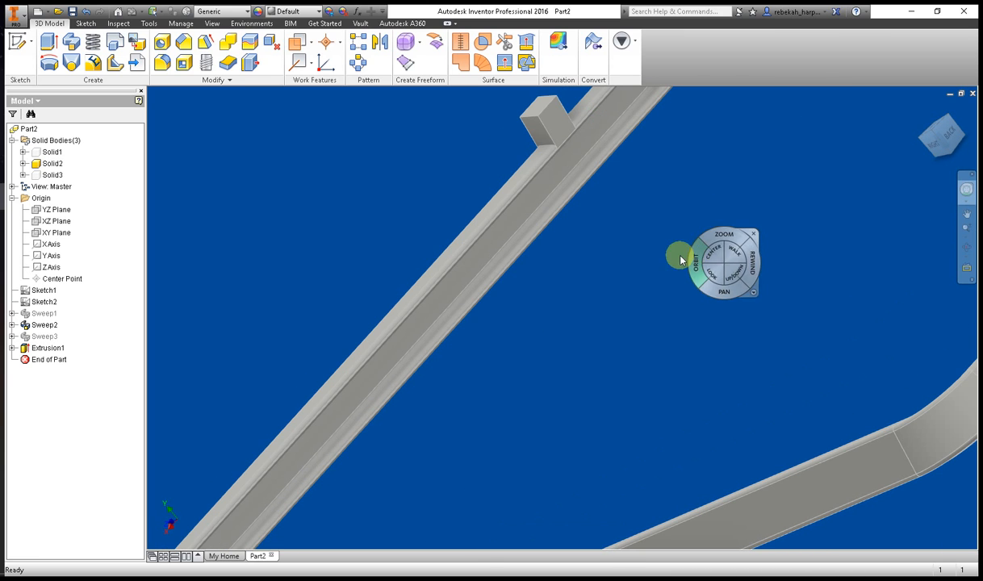
click(681, 216)
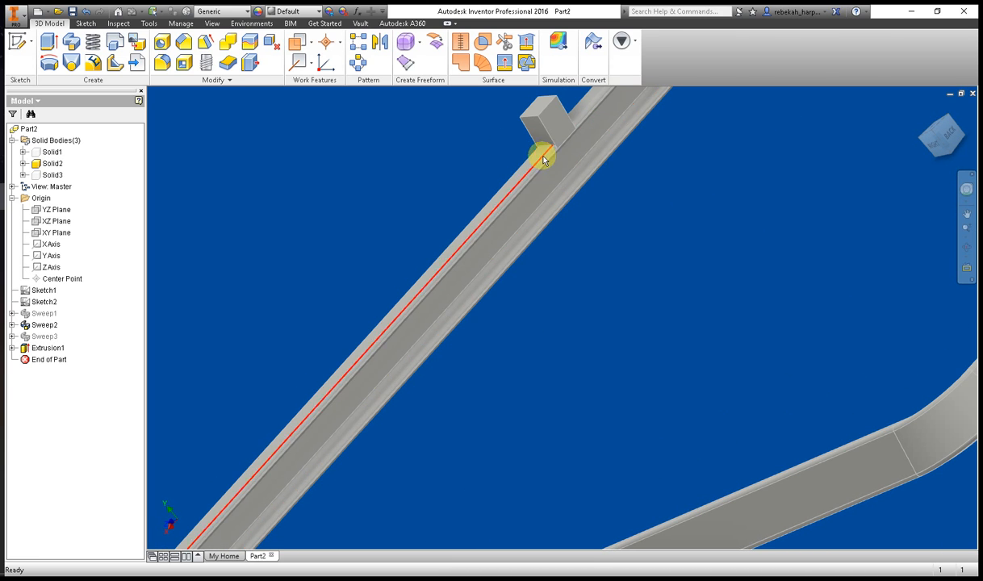
scroll(518, 153, down, 4)
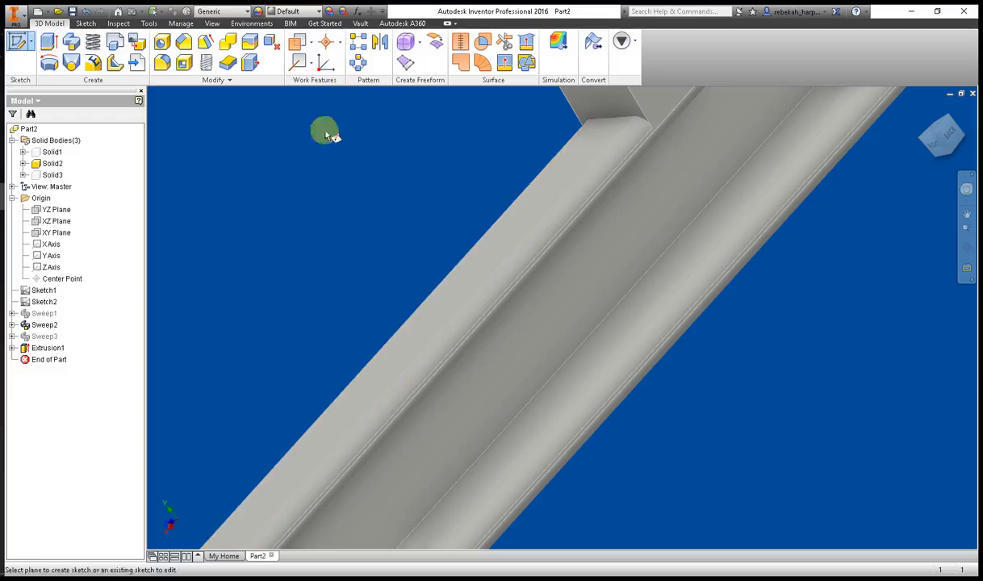
click(549, 191)
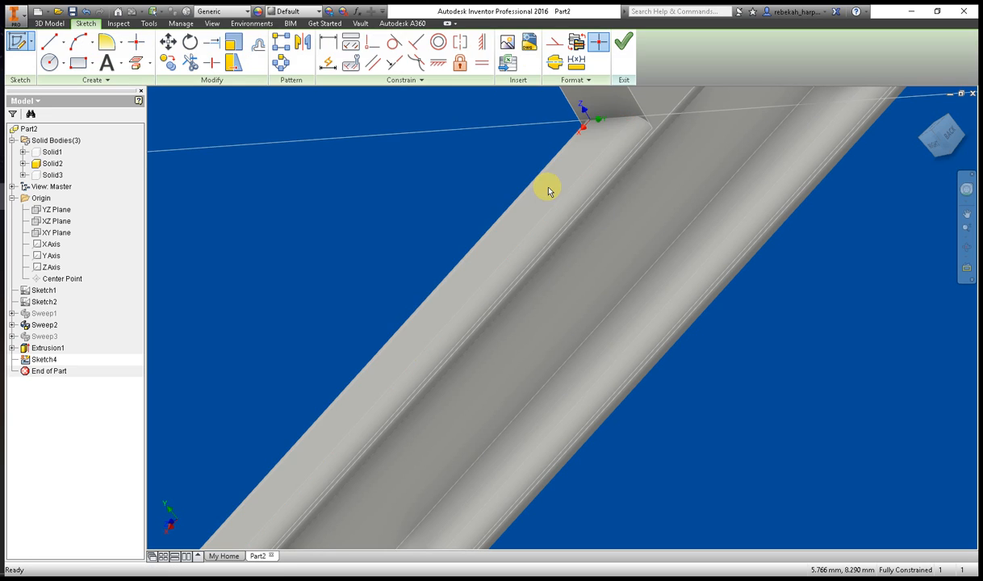
click(136, 62)
click(517, 223)
Step: Sketch a two-point rectangle about 0.62 mm by 0.42 mm between the projected edges near the bridge, and show Solid3 again
click(78, 63)
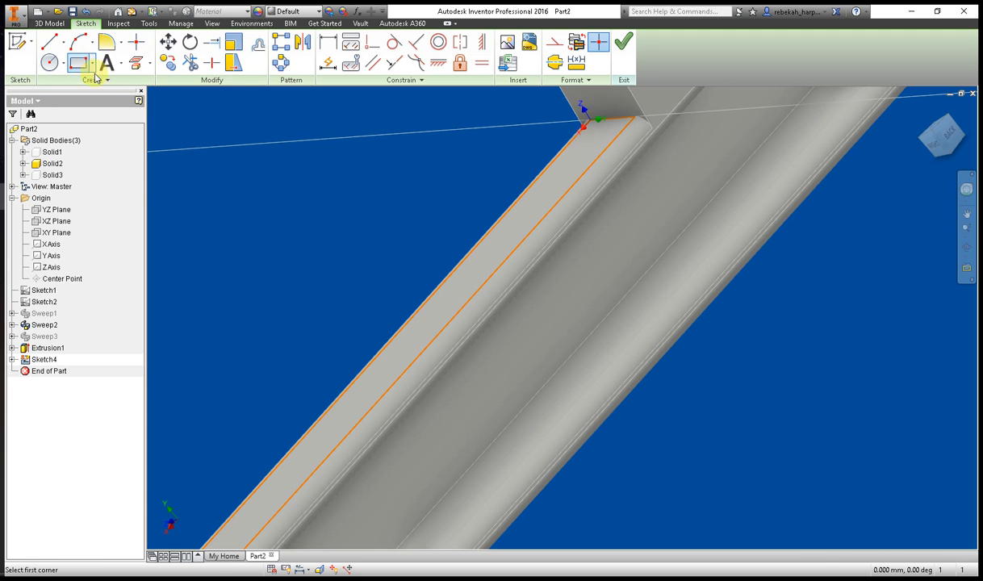
click(507, 211)
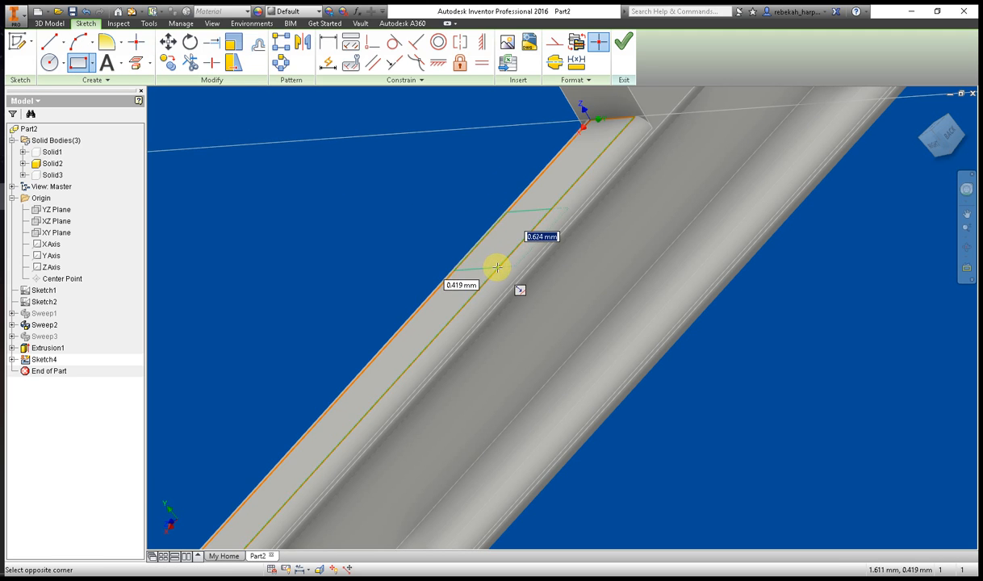
click(497, 266)
right_click(500, 268)
click(542, 260)
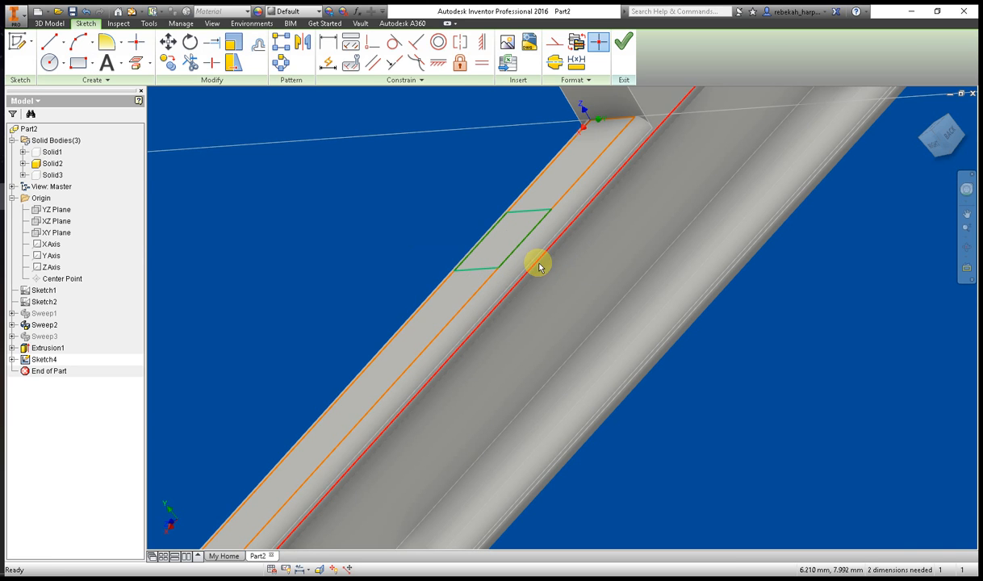
right_click(54, 176)
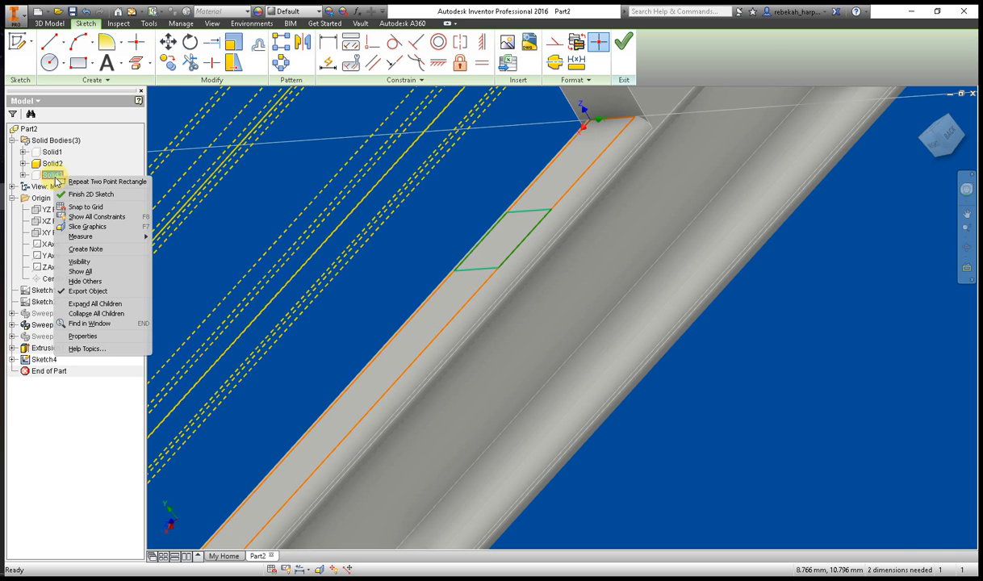
click(80, 263)
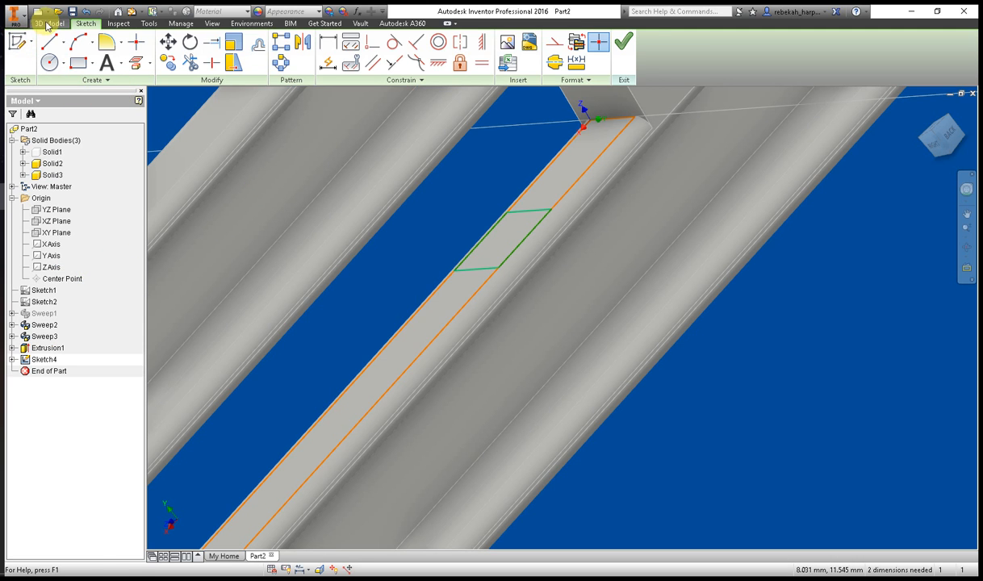
Step: Try to extrude the small rectangle as a join with the extent To Next, using Solid3 as the terminator
click(49, 23)
click(54, 45)
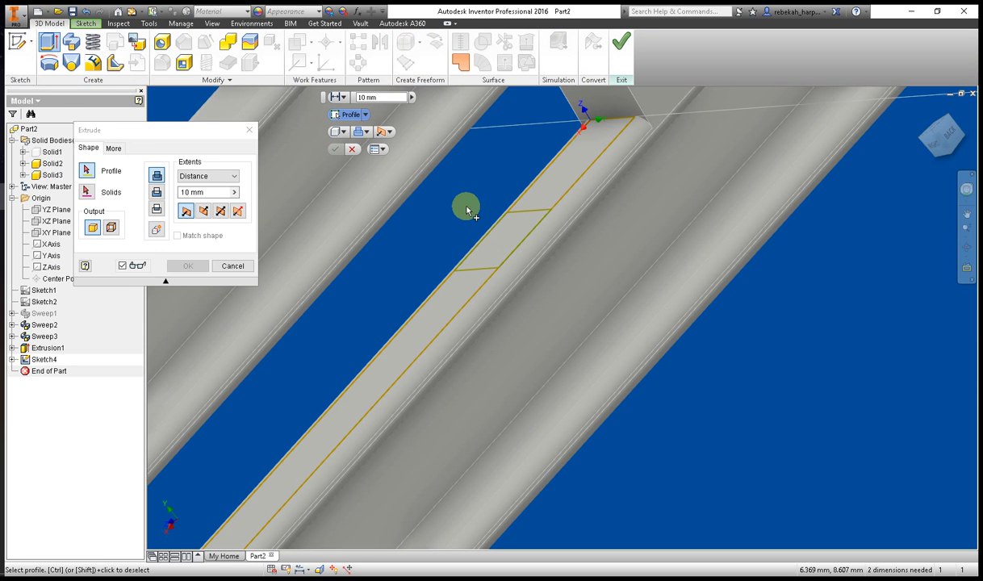
click(486, 234)
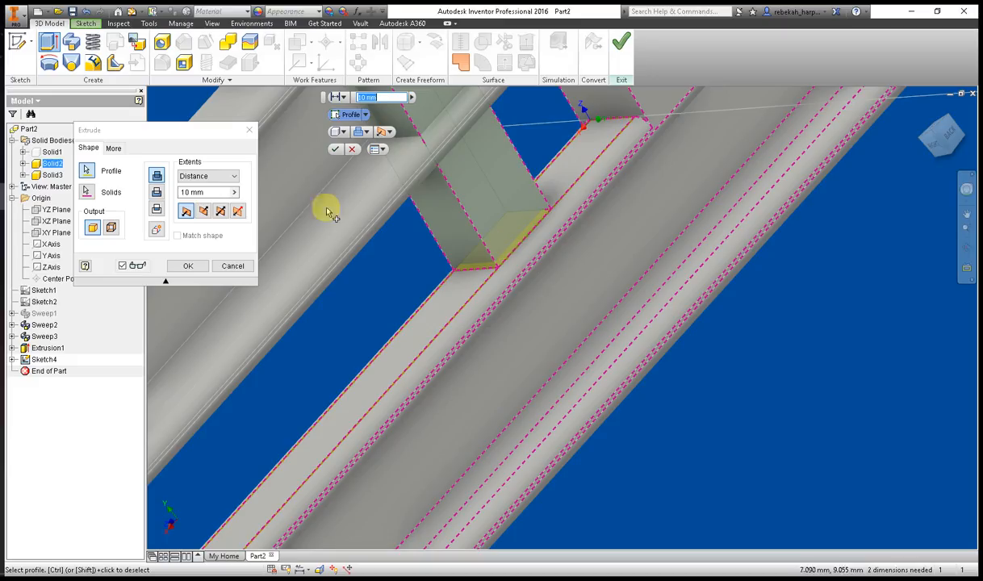
click(207, 176)
click(199, 196)
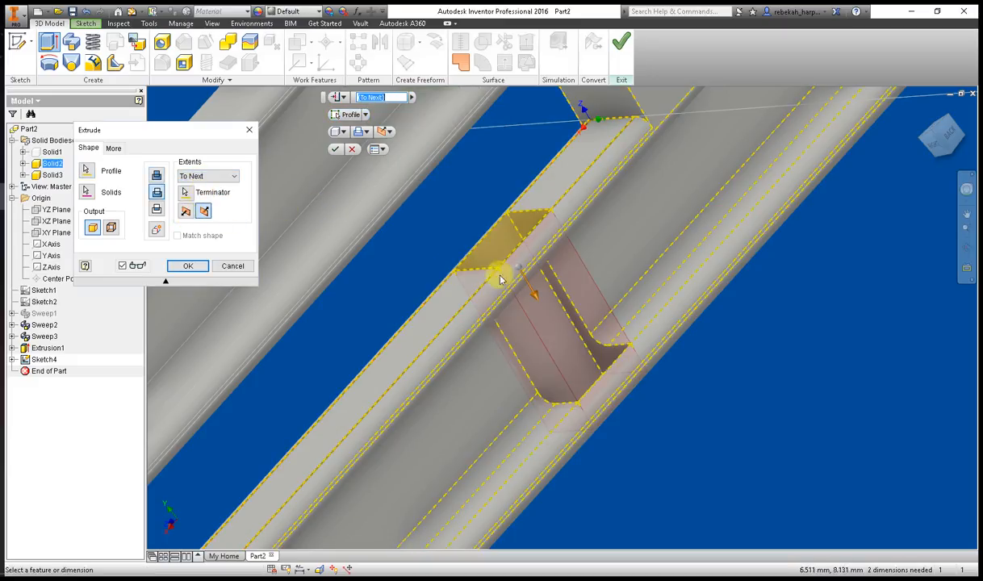
click(184, 213)
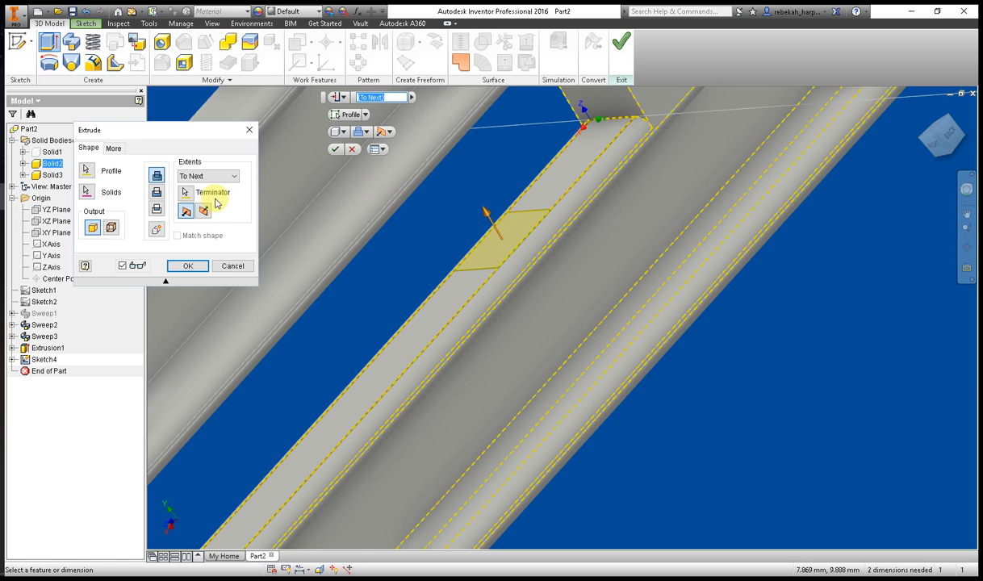
click(186, 193)
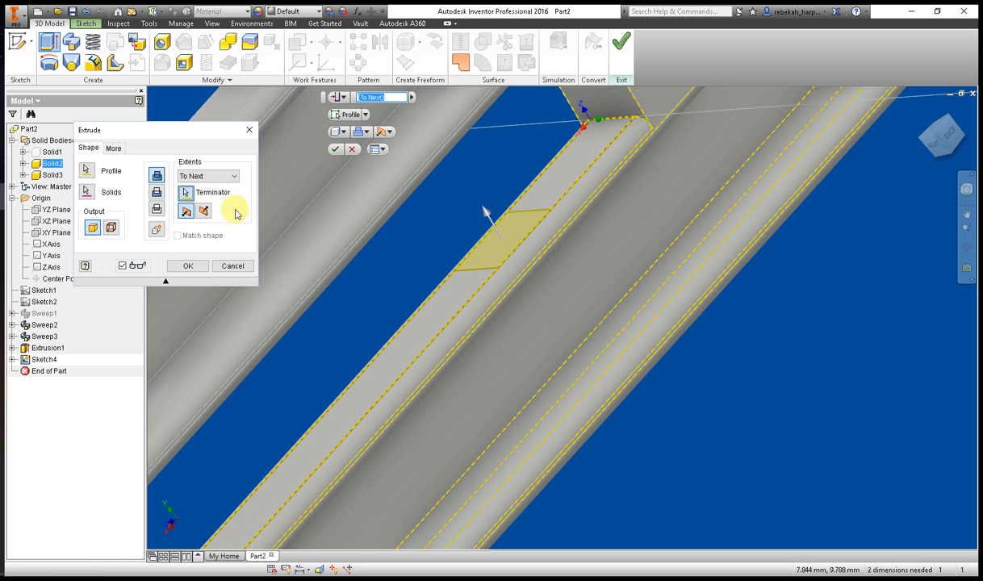
click(419, 182)
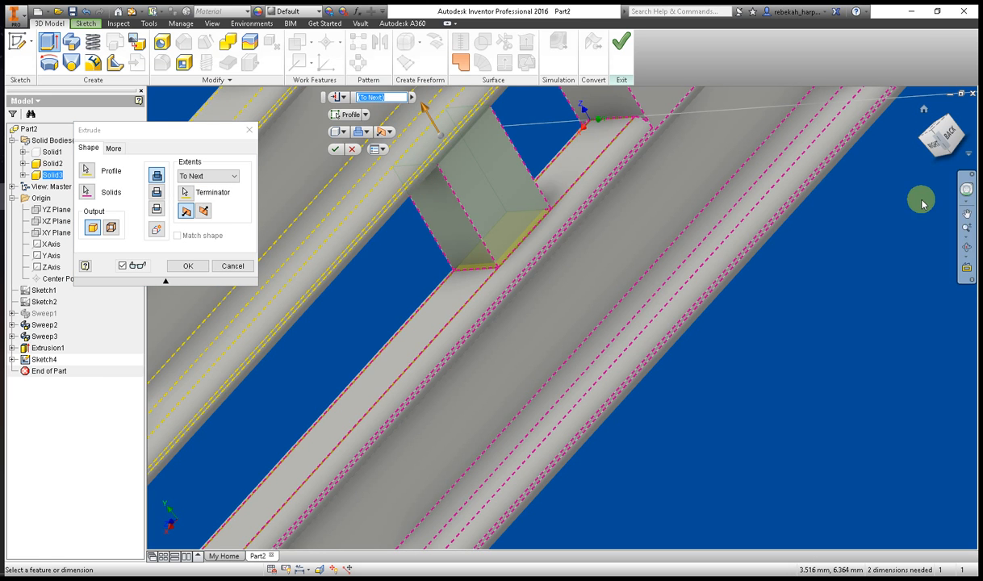
Step: Examine how the extrusion preview meets the uppermost frame beside the existing bridge, and cancel the extrusion
click(967, 190)
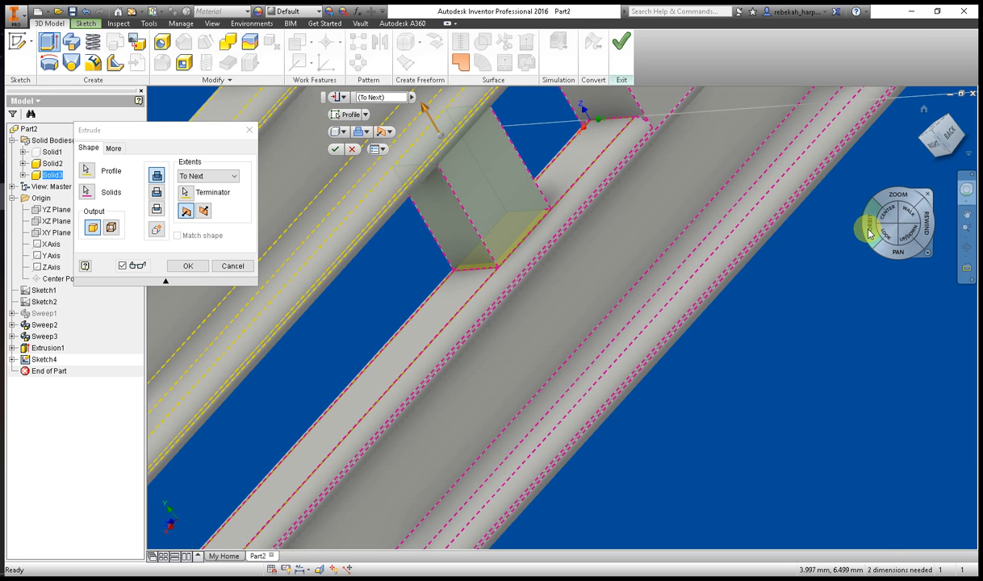
drag(869, 234, 865, 220)
scroll(799, 239, down, 5)
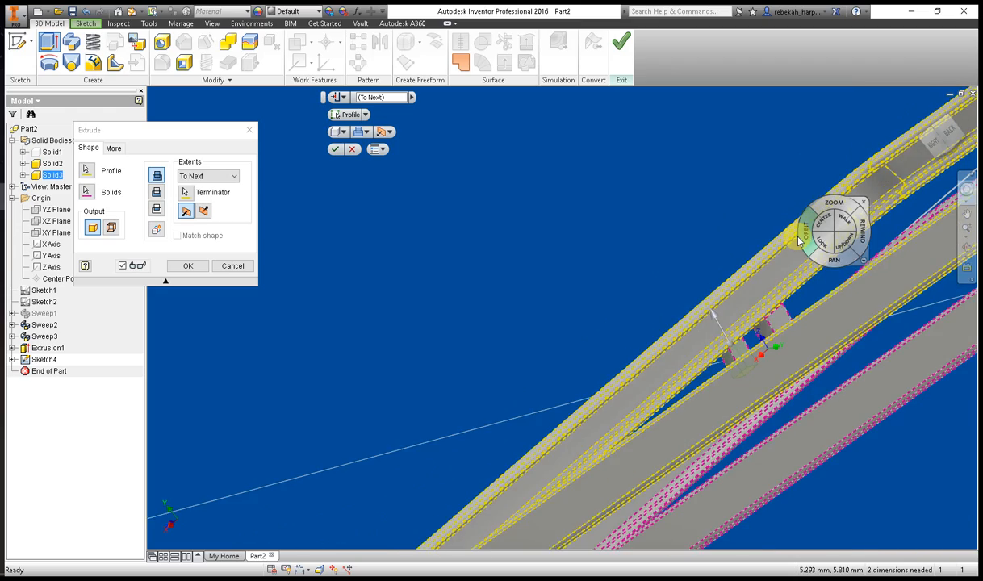
drag(805, 244, 872, 189)
drag(770, 251, 925, 368)
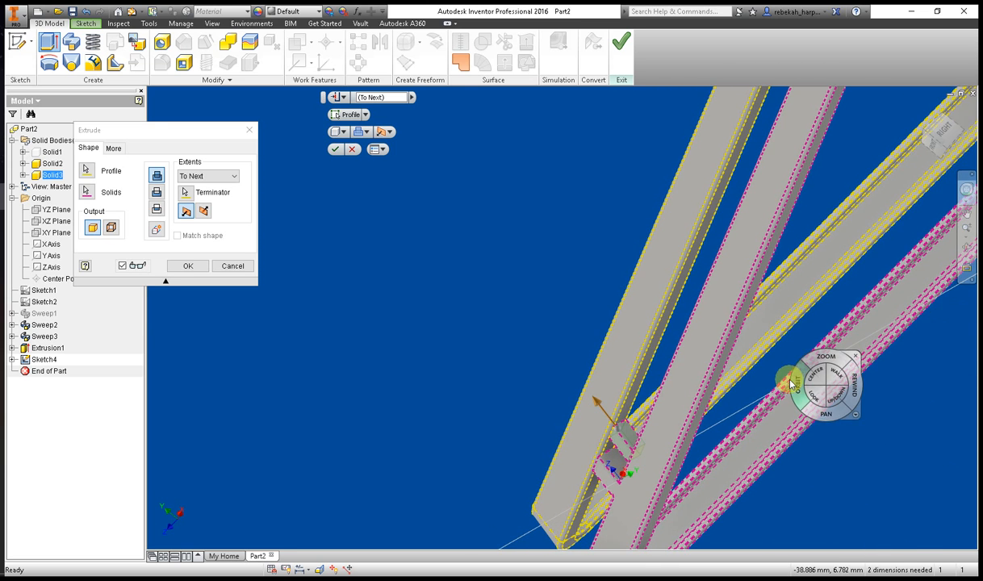
drag(791, 377, 786, 393)
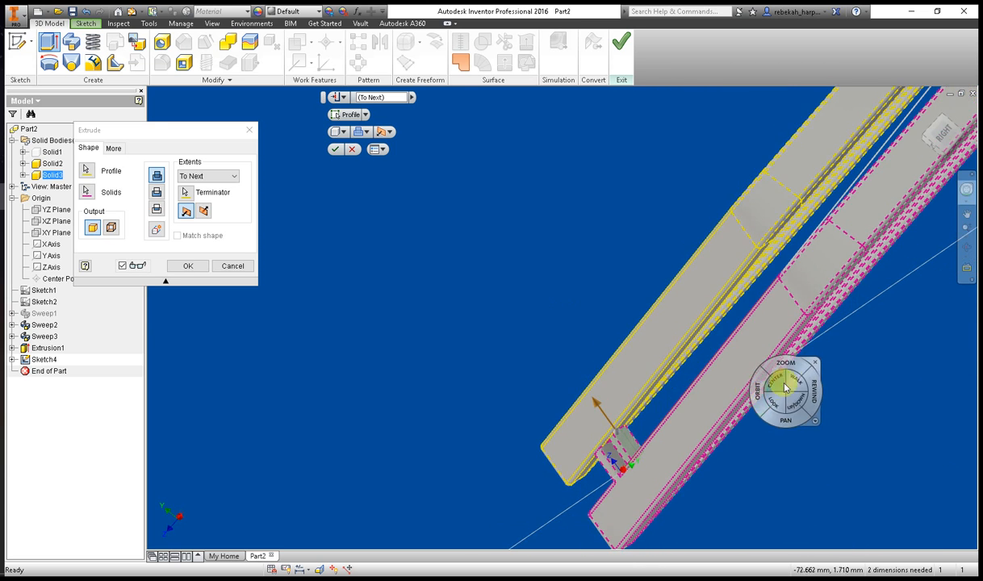
click(815, 364)
scroll(615, 440, down, 6)
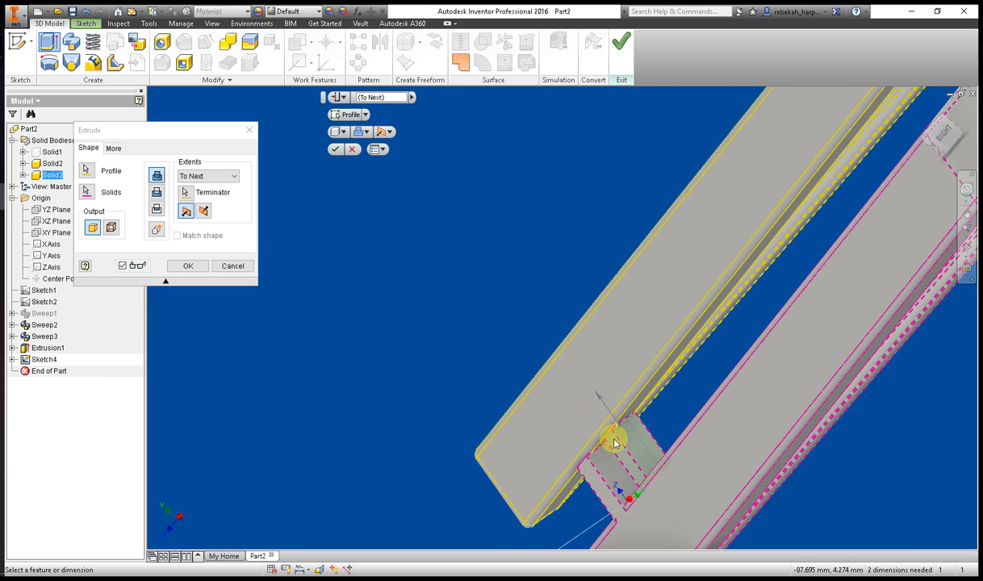
scroll(615, 443, down, 3)
scroll(615, 443, up, 2)
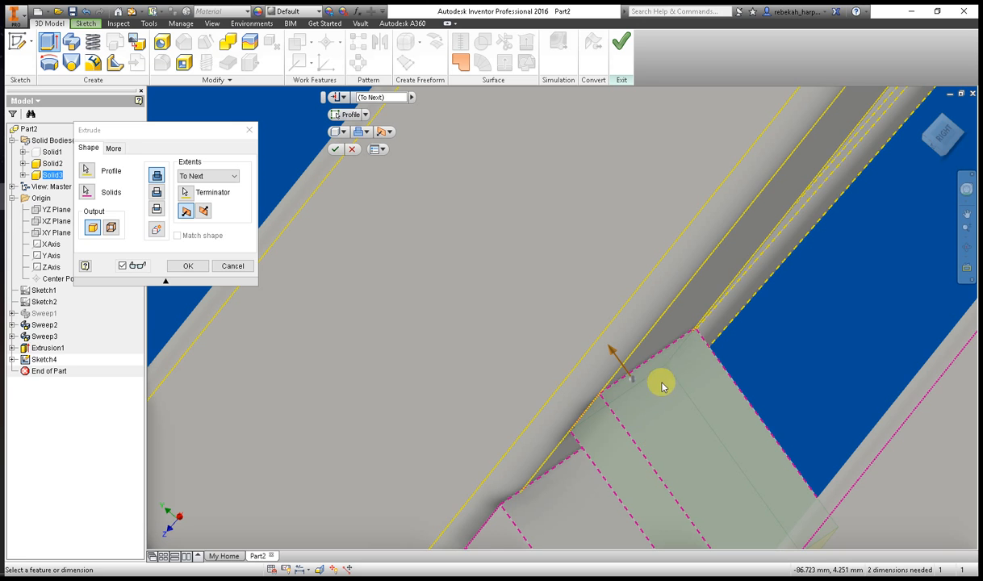
scroll(639, 444, up, 5)
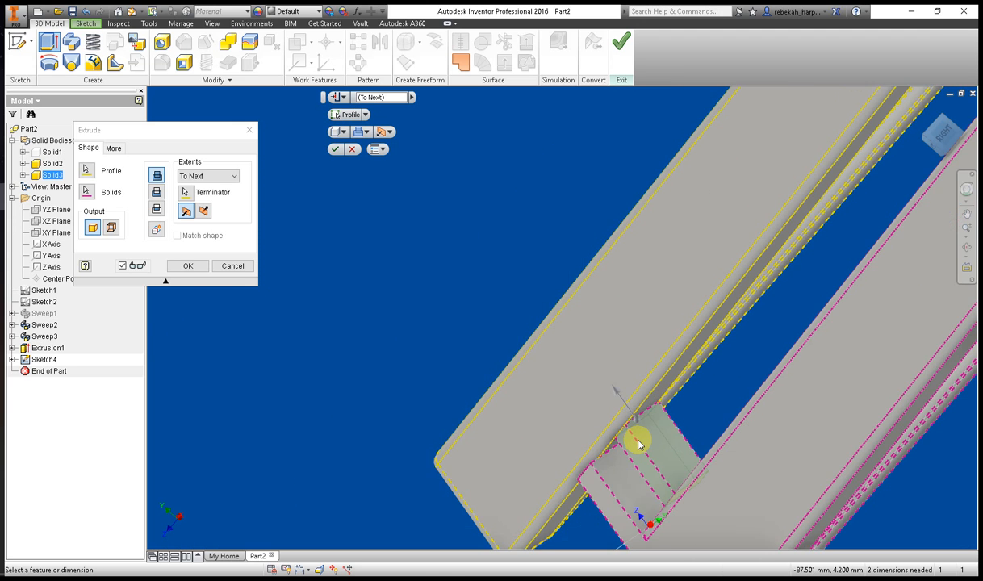
scroll(645, 528, down, 4)
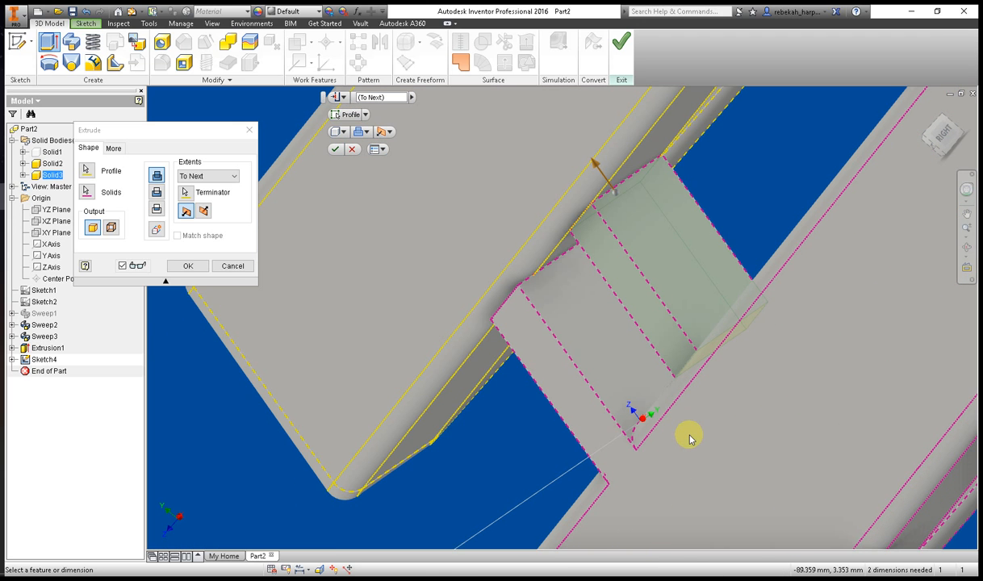
click(232, 267)
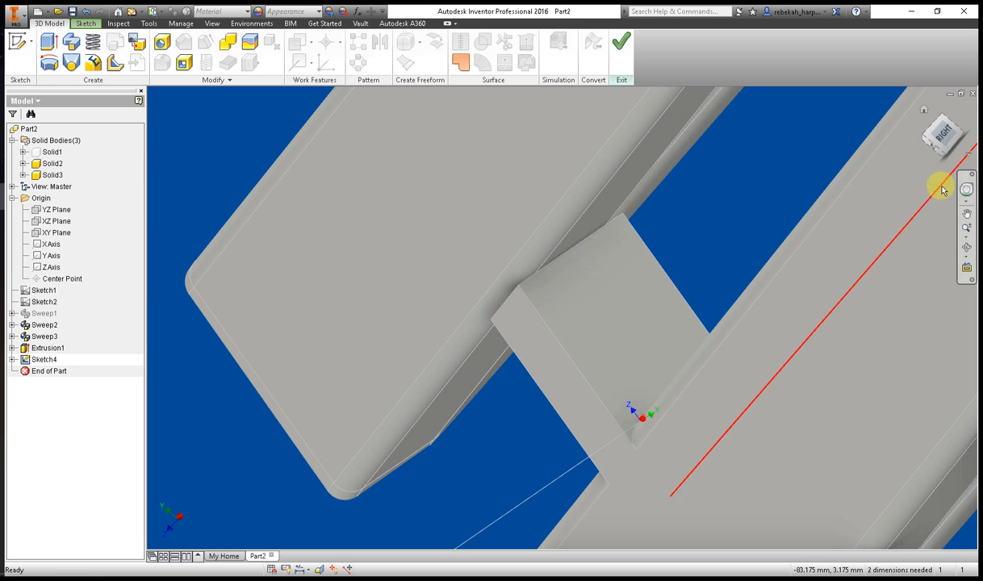
Step: Project further edges of the middle frame alongside the small rectangle into the same sketch
click(967, 190)
drag(894, 210, 887, 220)
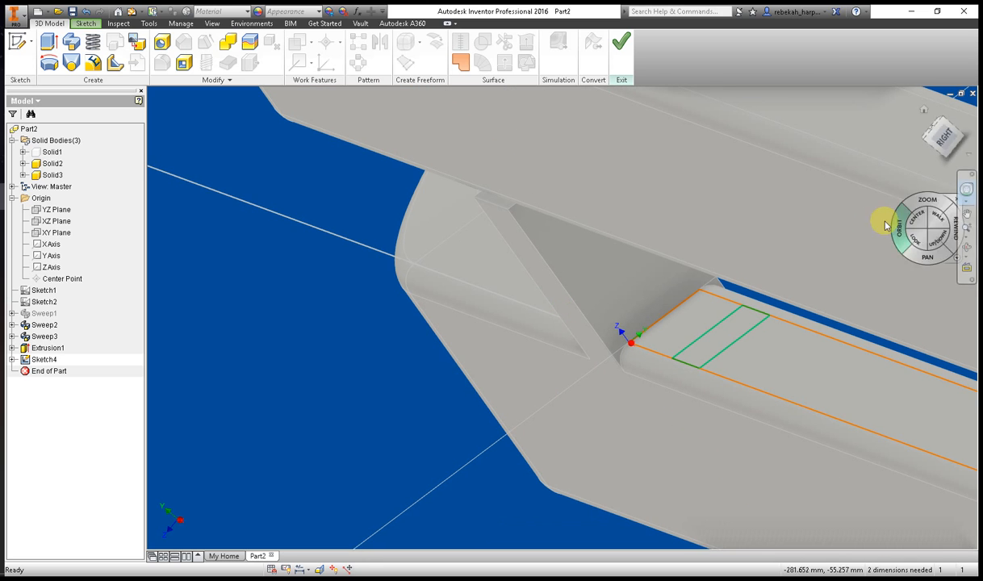
click(828, 203)
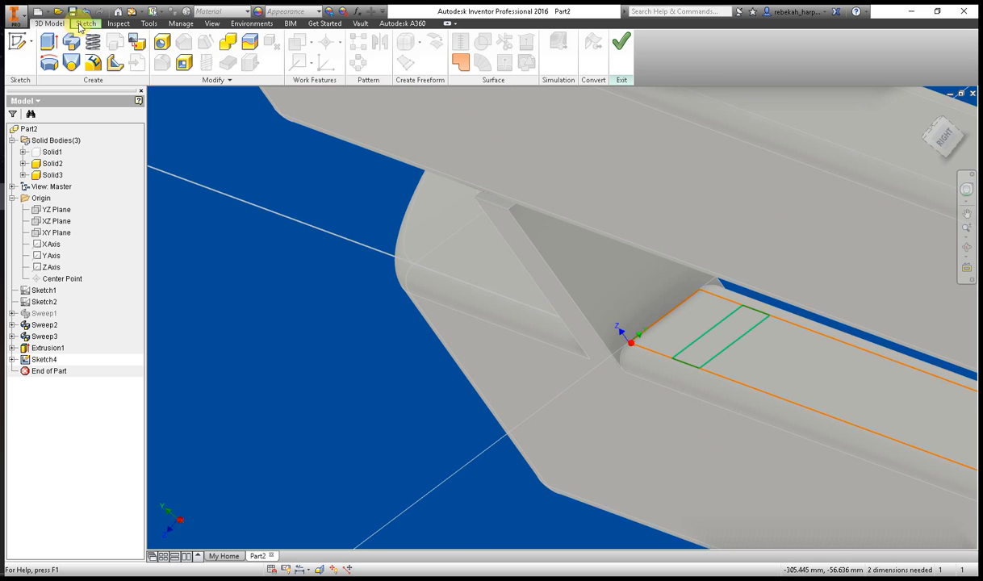
click(86, 23)
click(136, 62)
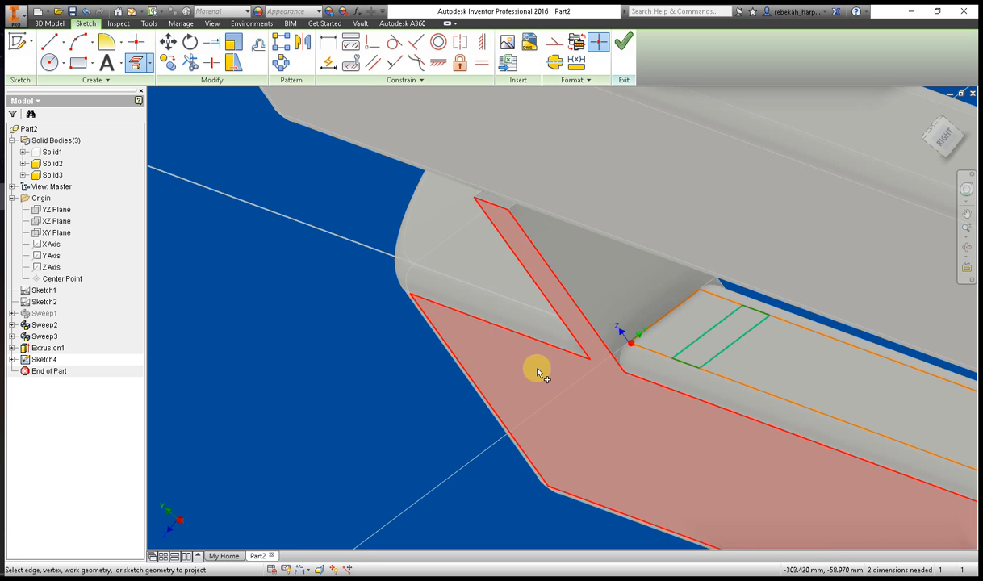
click(652, 384)
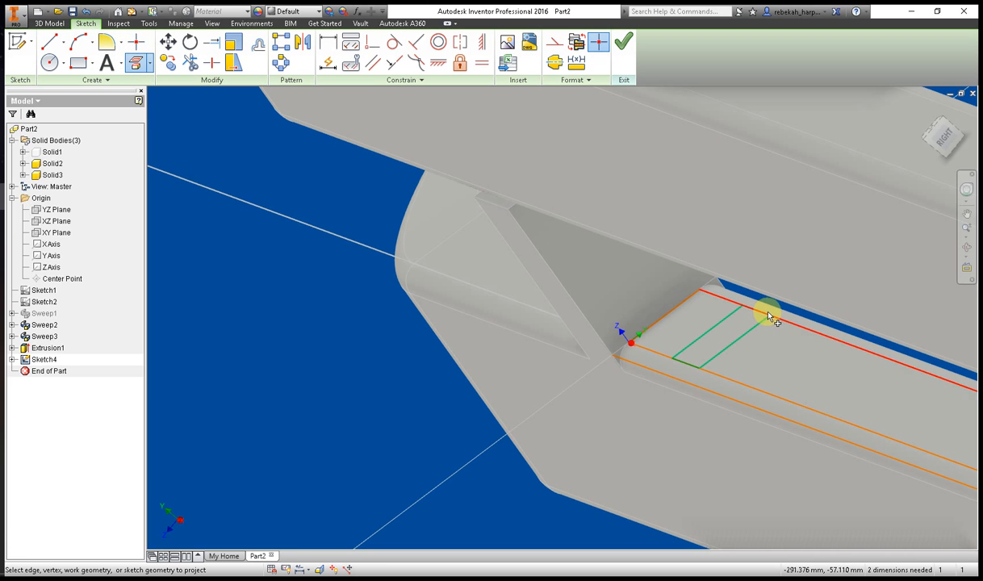
click(775, 310)
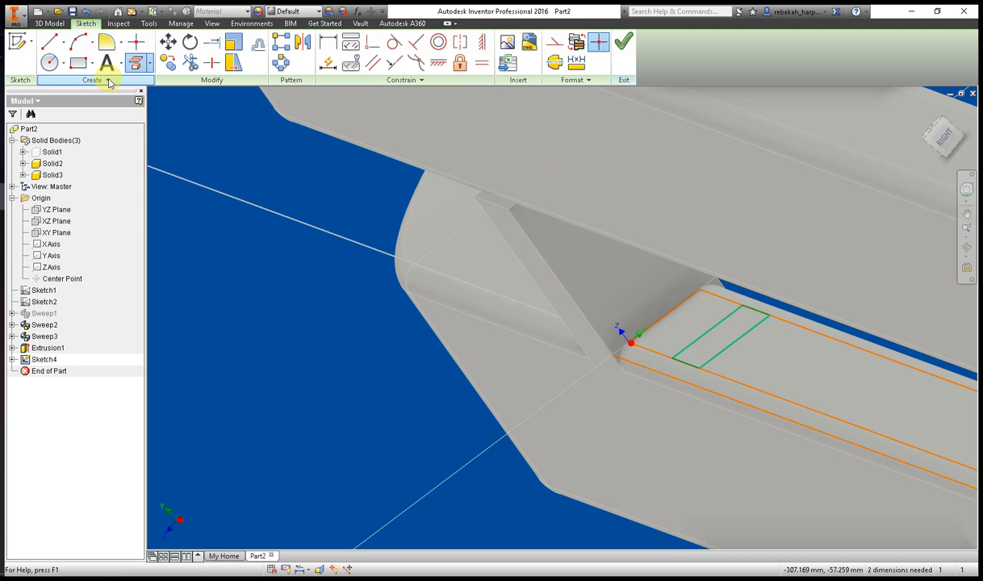
Step: Finish projecting geometry and delete the small rectangle from the sketch, keeping the projected frame edges
right_click(691, 365)
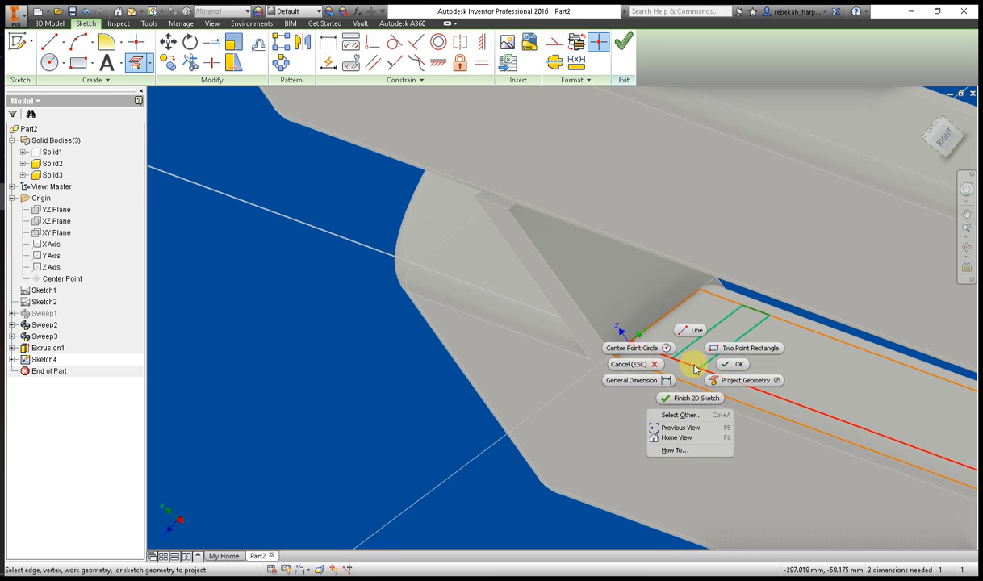
click(733, 364)
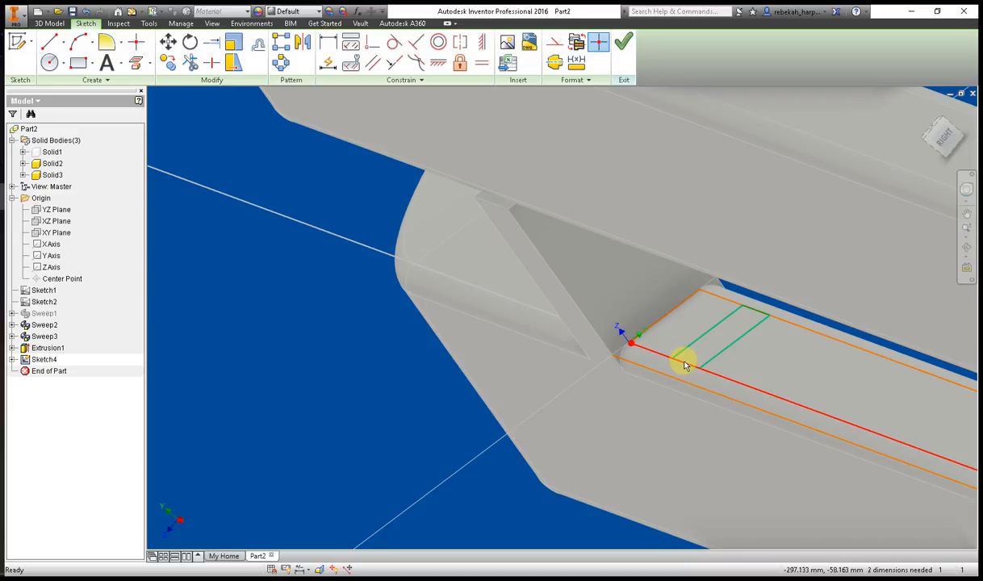
click(685, 365)
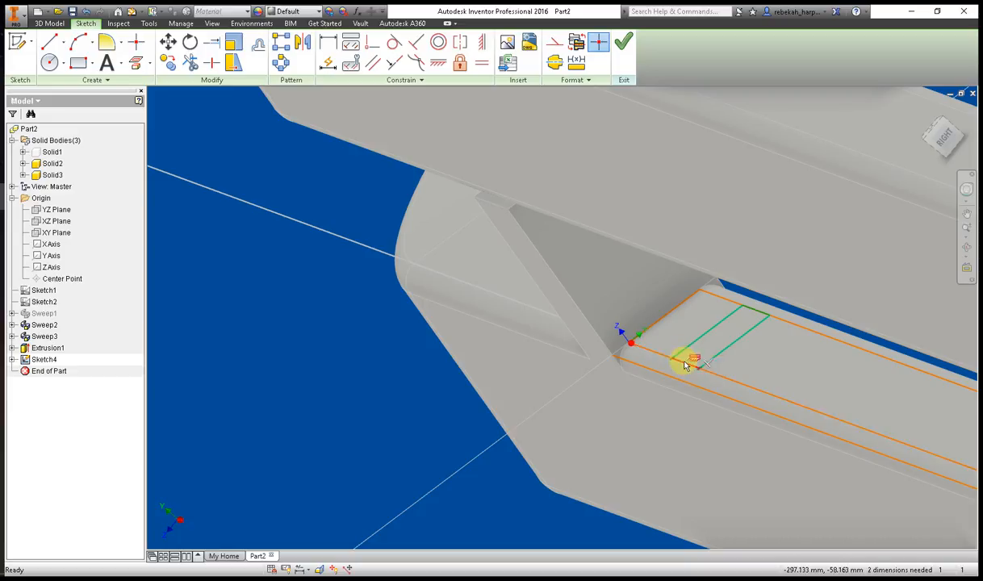
drag(685, 366, 685, 367)
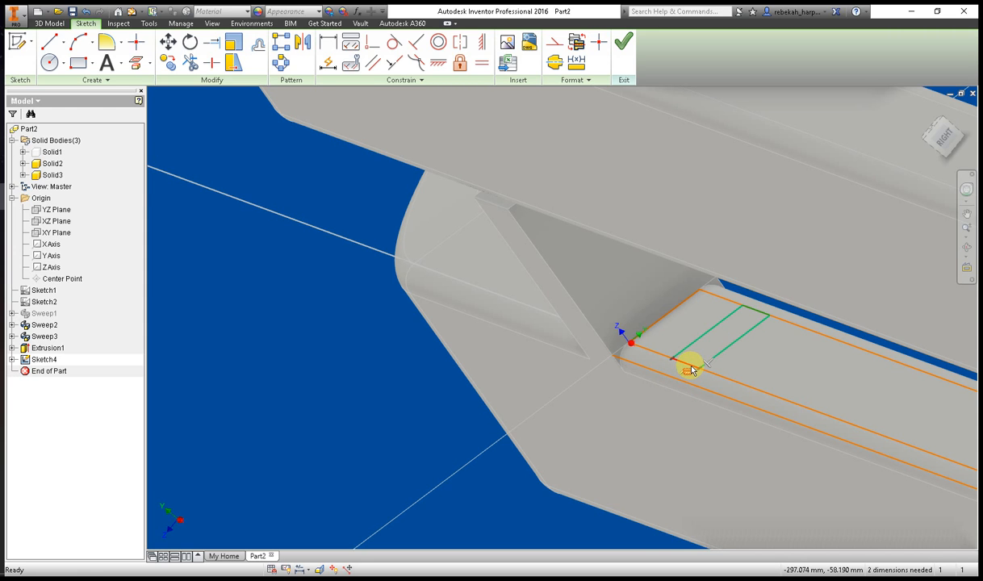
right_click(696, 345)
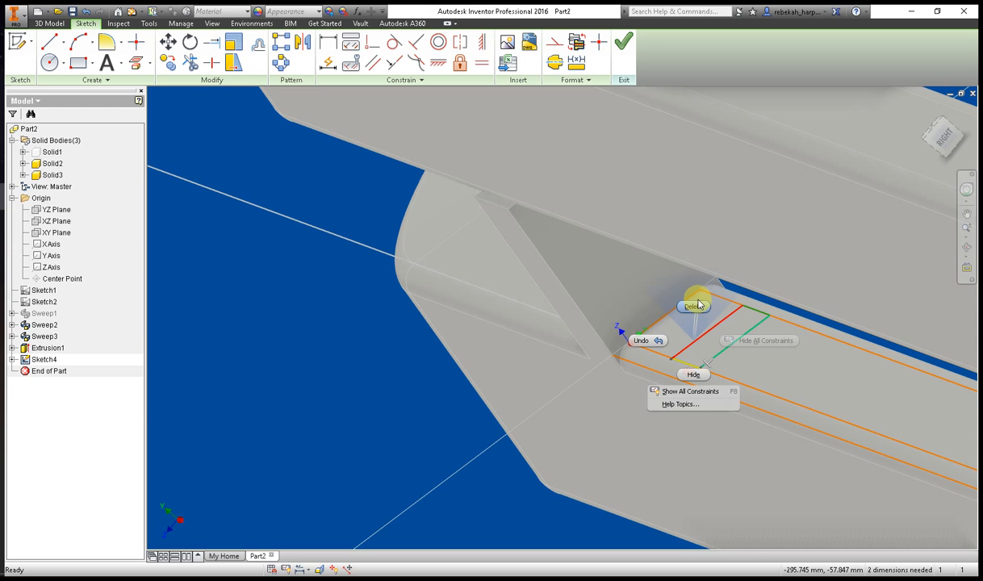
click(698, 311)
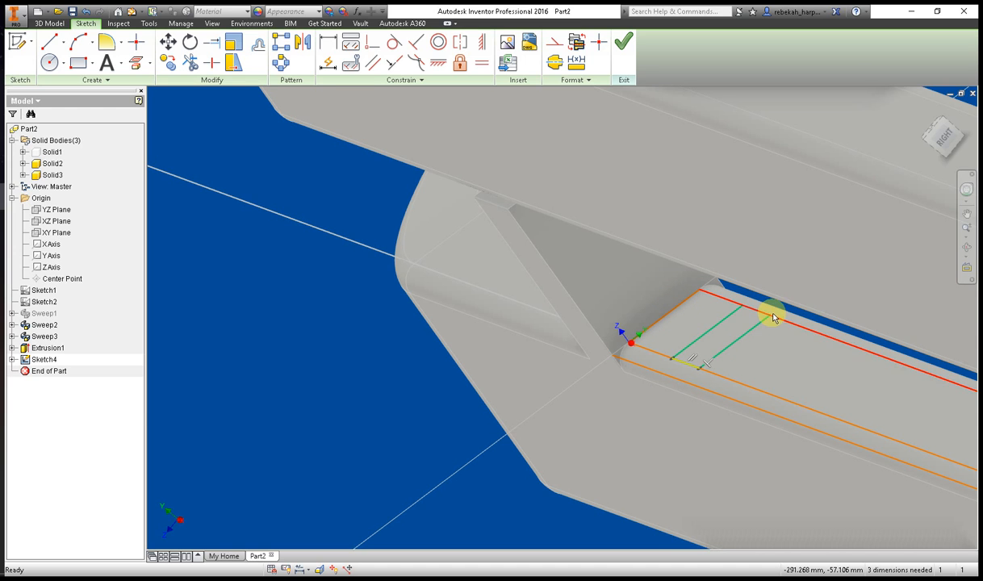
mouse_move(780, 313)
mouse_down()
mouse_move(672, 367)
mouse_move(690, 374)
mouse_up()
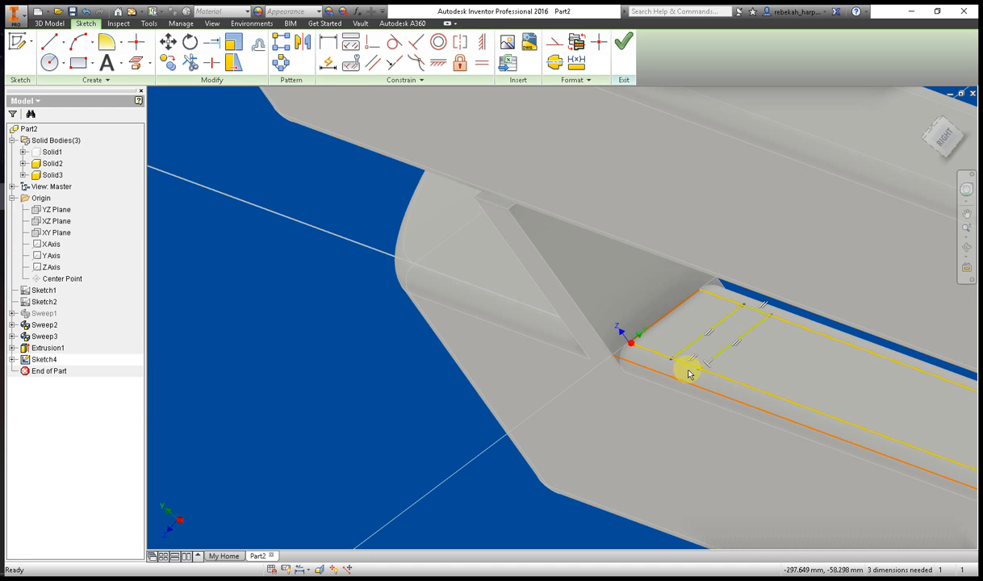
right_click(713, 363)
click(714, 323)
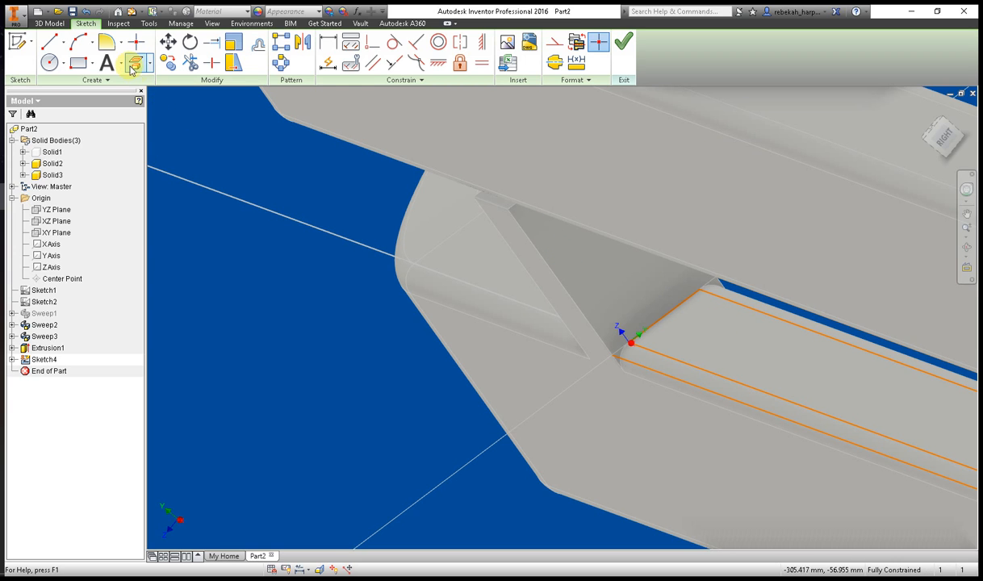
Step: Sketch a wider two-point rectangle about 2 mm by 0.6 mm across the middle frame, starting on its outer projected edge
click(78, 63)
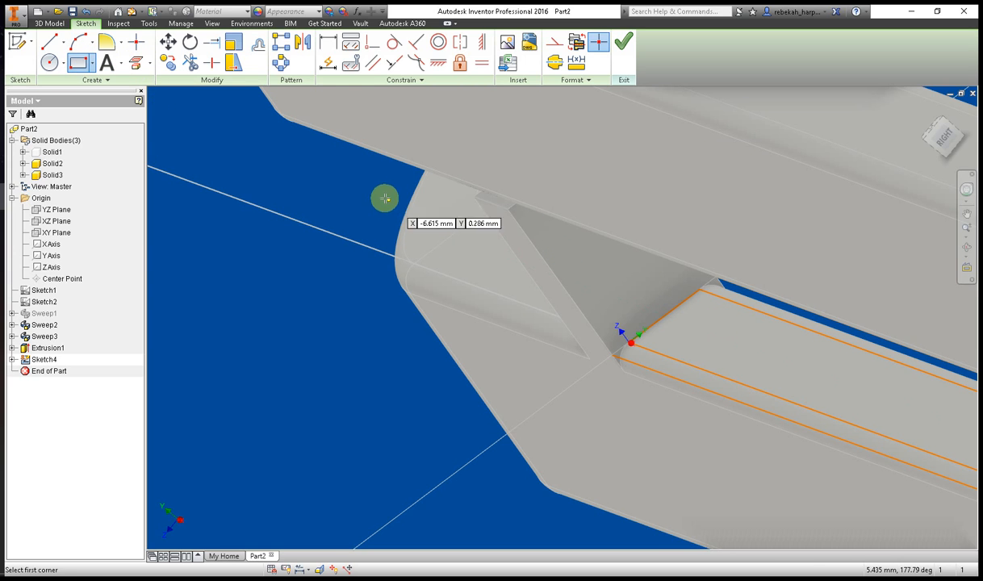
click(135, 63)
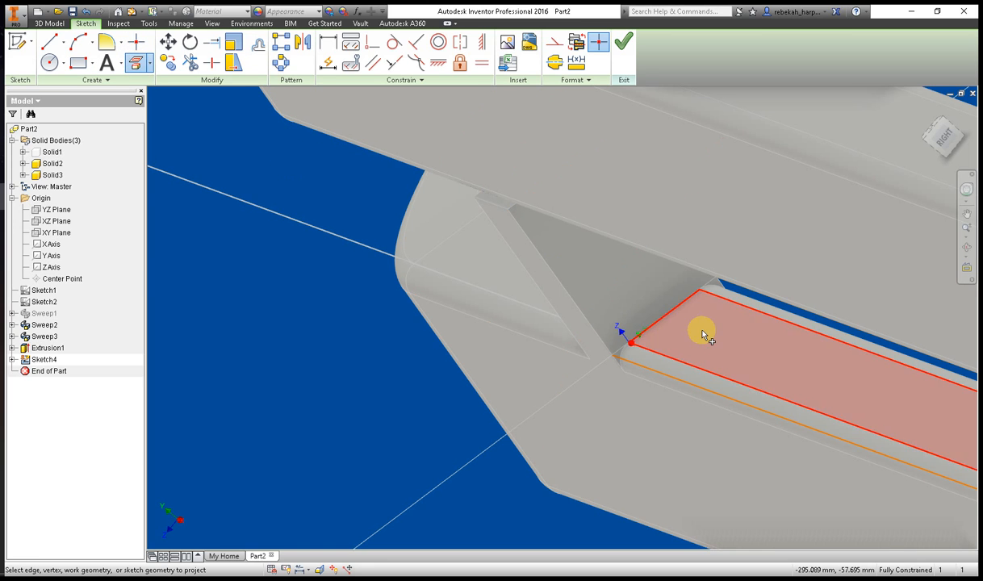
click(771, 311)
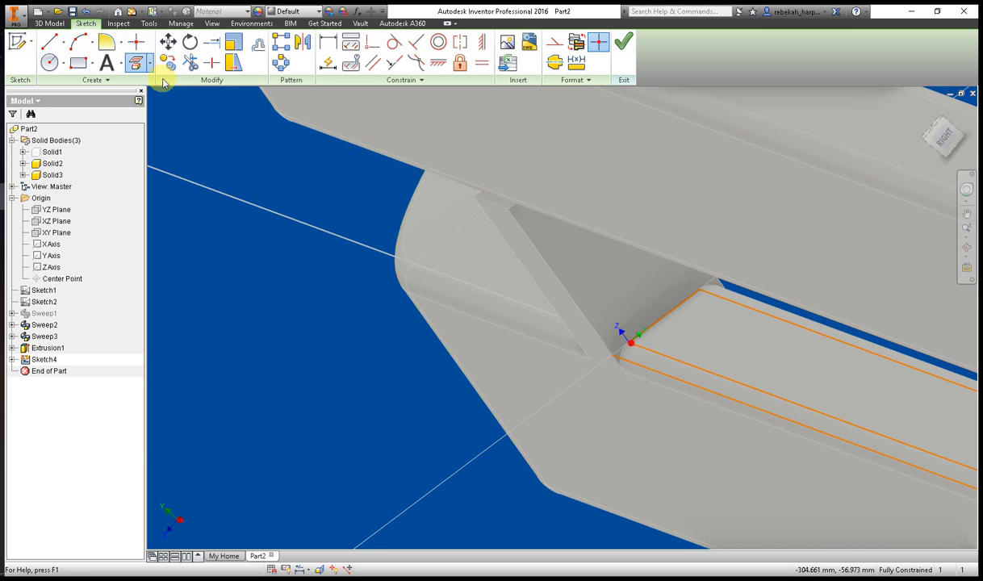
click(78, 63)
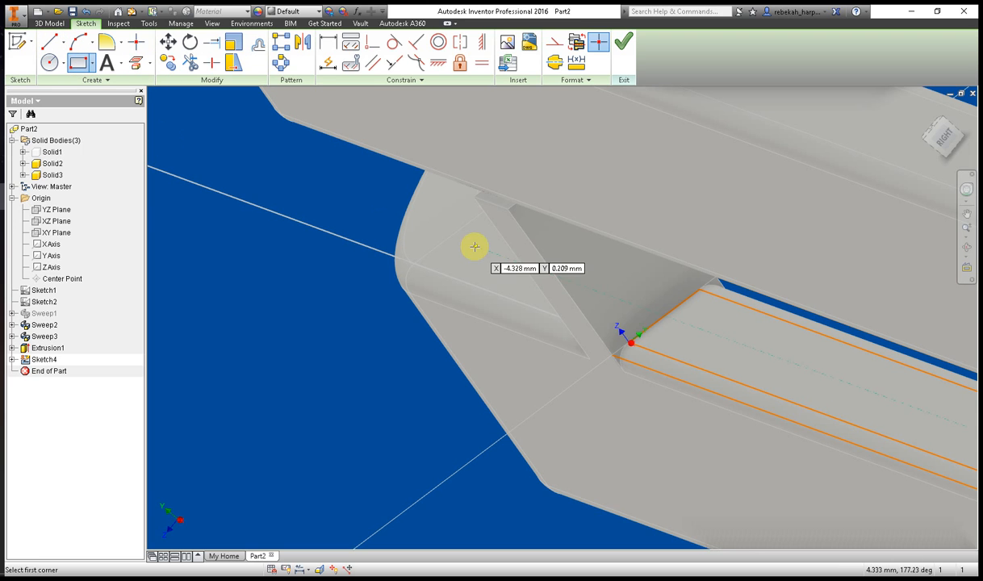
click(690, 385)
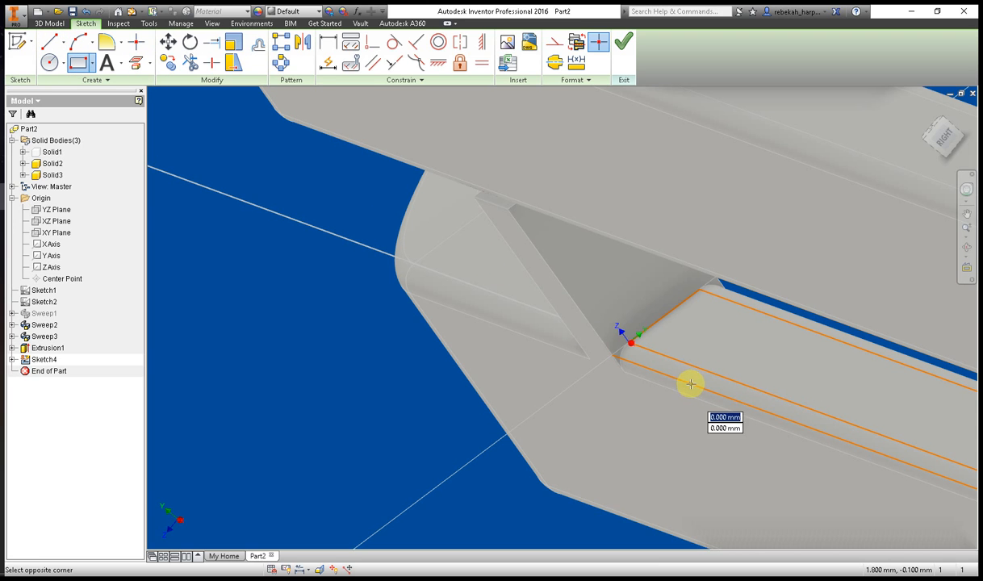
click(881, 336)
right_click(882, 333)
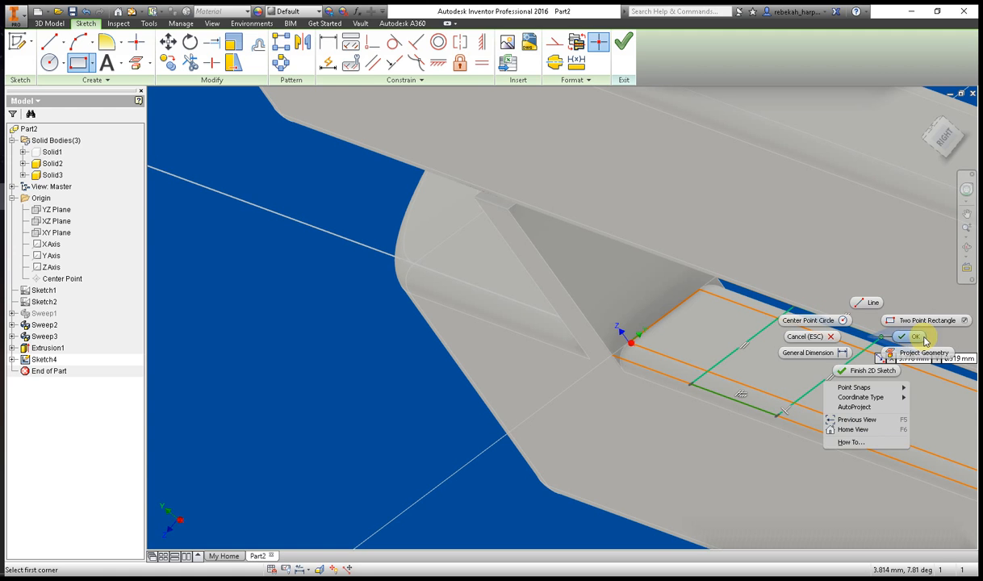
click(925, 336)
Step: Extrude the new rectangle as a join towards the uppermost frame, with the extent To Next and Solid3 as the terminator
click(50, 23)
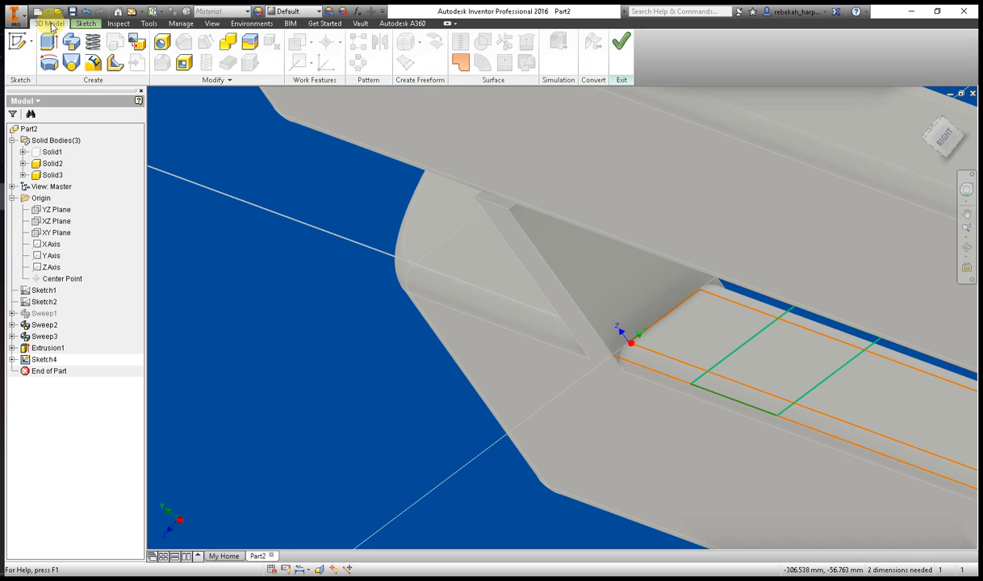
click(62, 50)
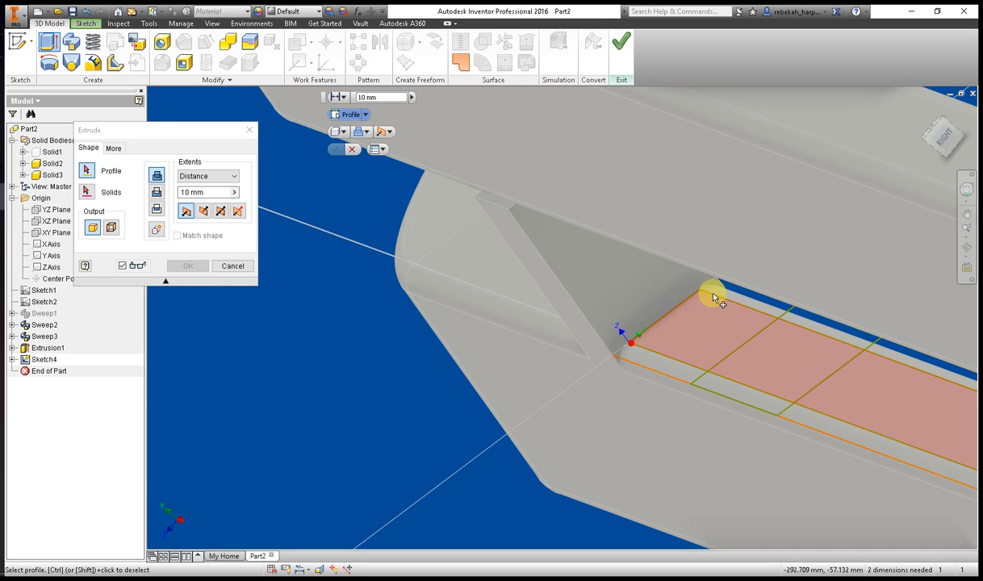
click(768, 395)
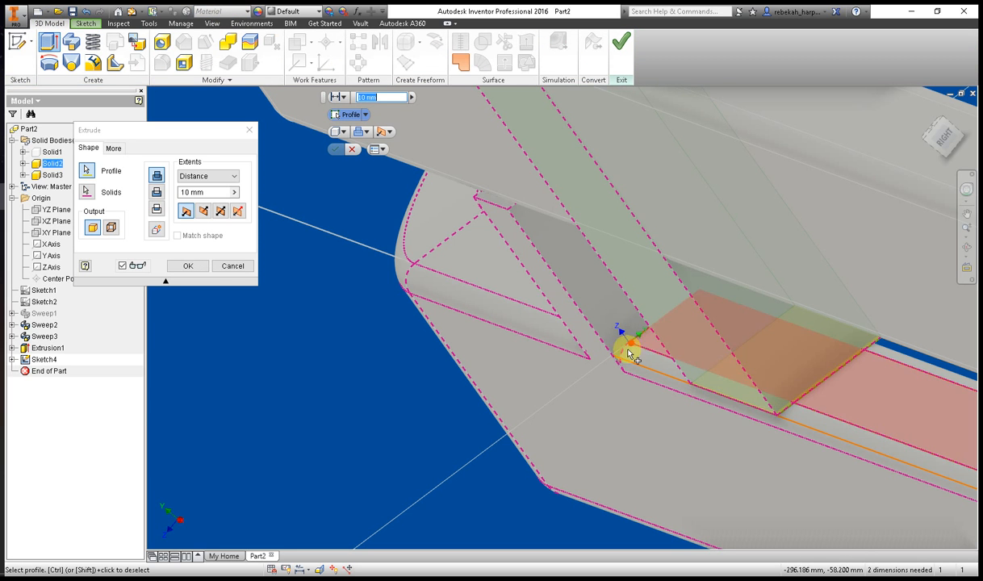
click(205, 178)
click(205, 198)
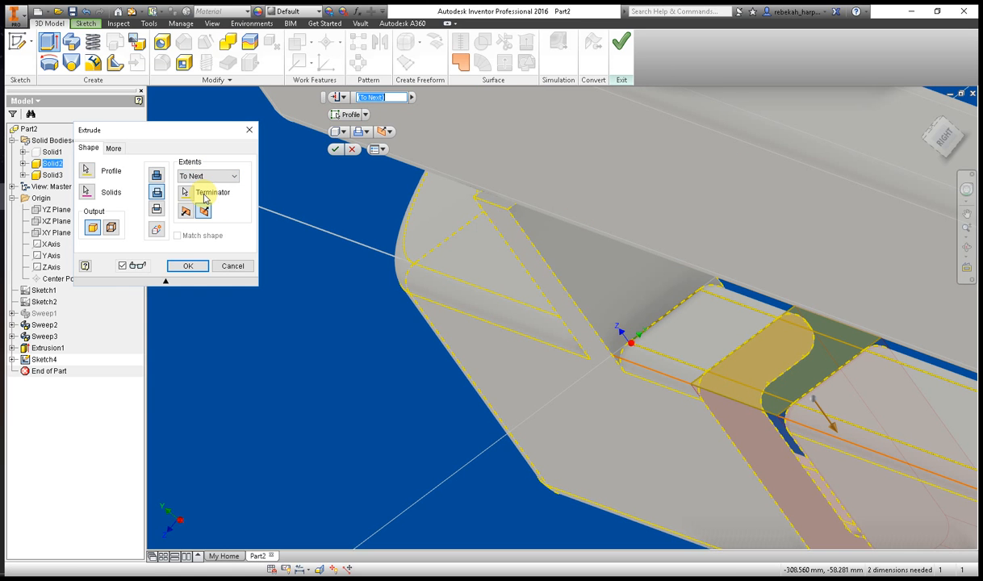
click(186, 211)
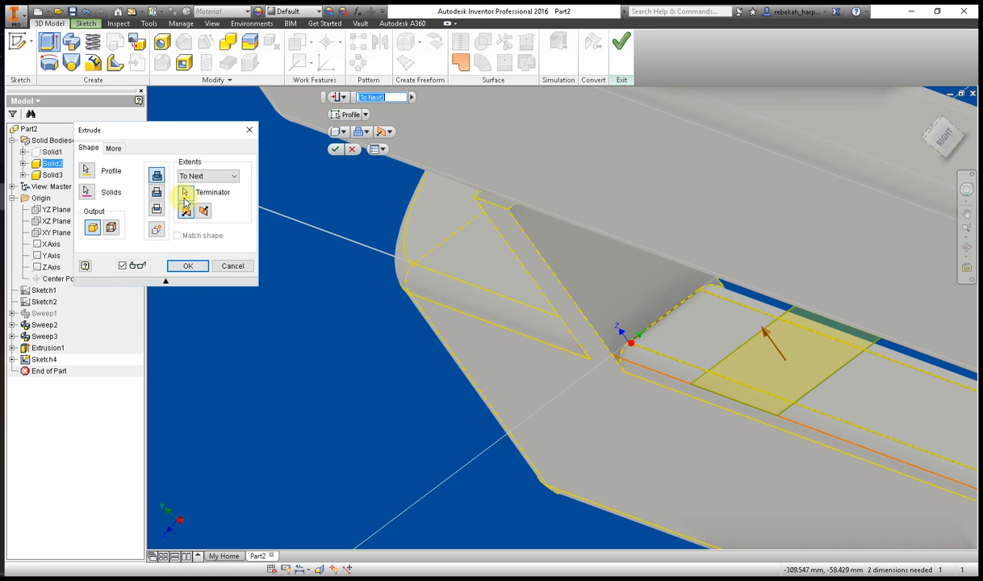
click(654, 226)
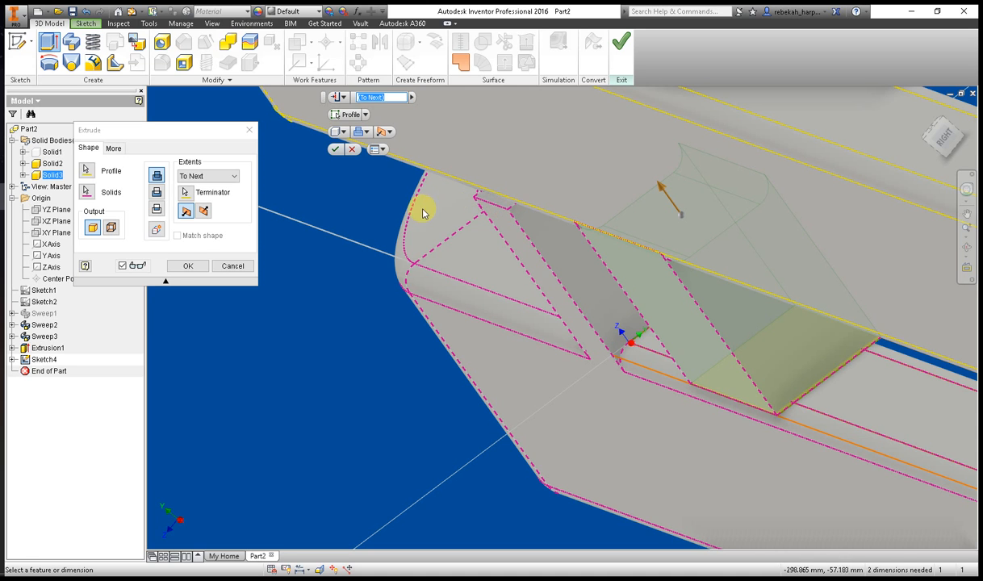
click(185, 268)
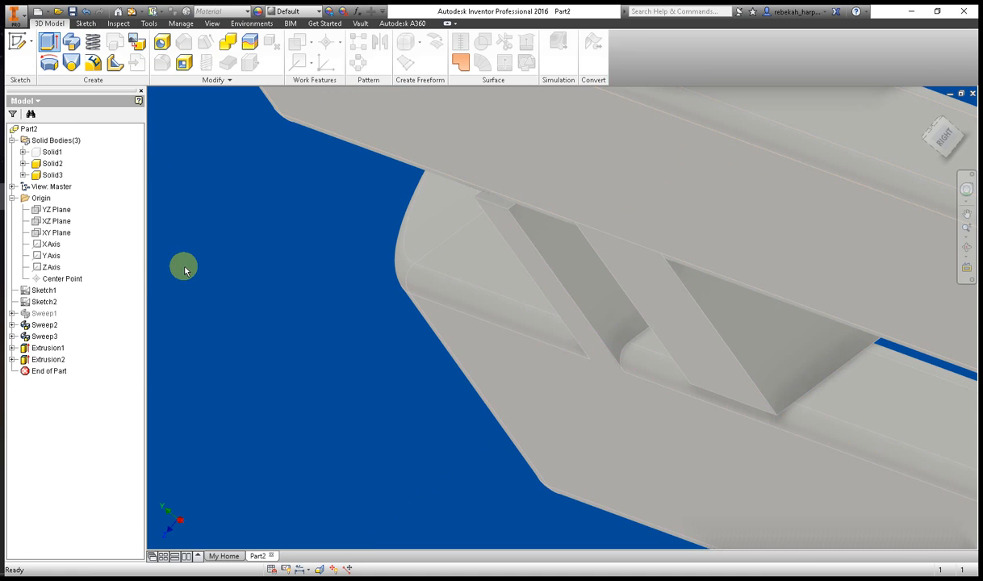
Step: Start a sketch on the narrow exposed end face of the new bridge beside the adjoining frame and project the face's edges
scroll(401, 277, up, 3)
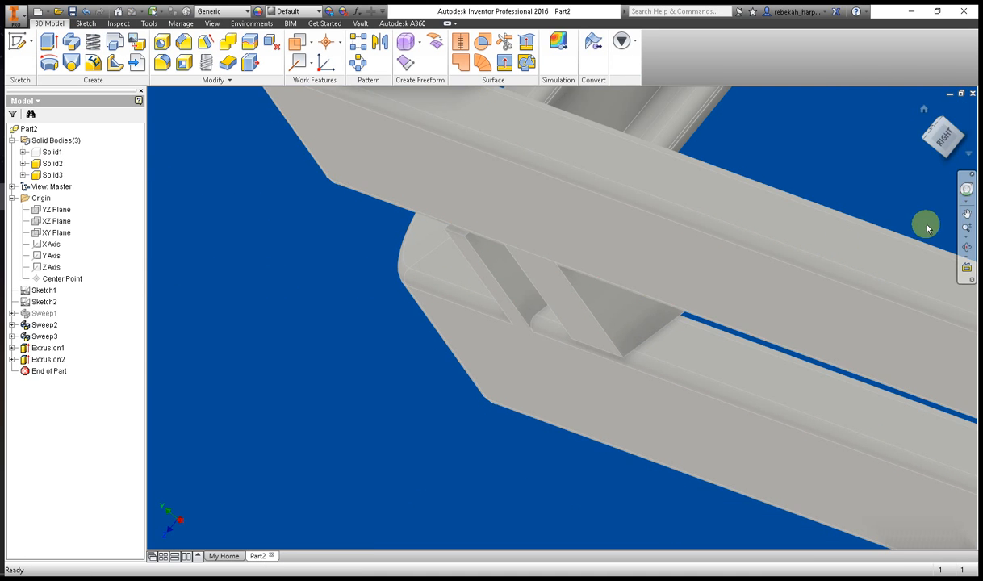
click(964, 195)
mouse_move(747, 248)
mouse_down()
mouse_move(760, 233)
mouse_move(746, 241)
mouse_up()
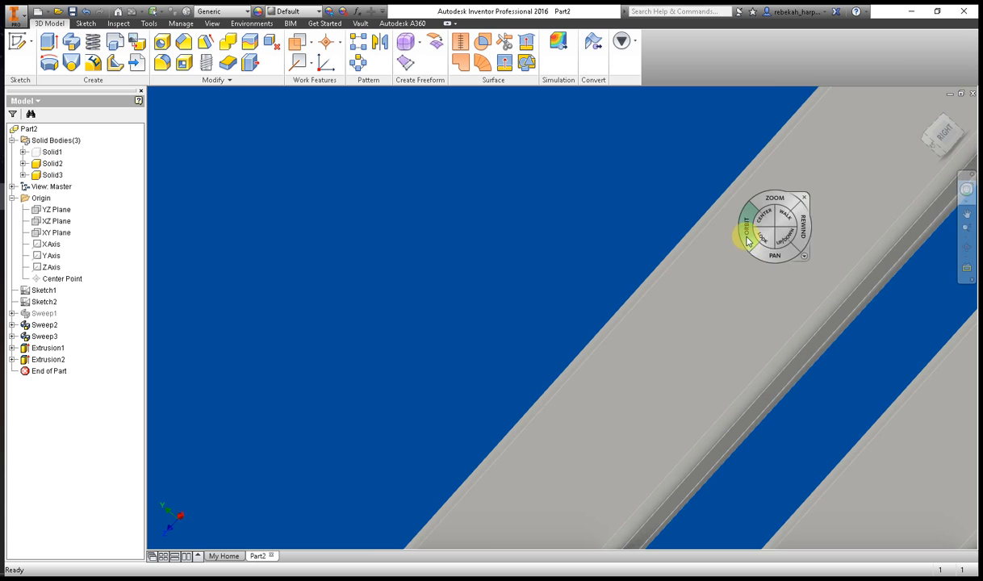
drag(768, 280, 647, 428)
drag(656, 442, 646, 367)
drag(619, 327, 724, 165)
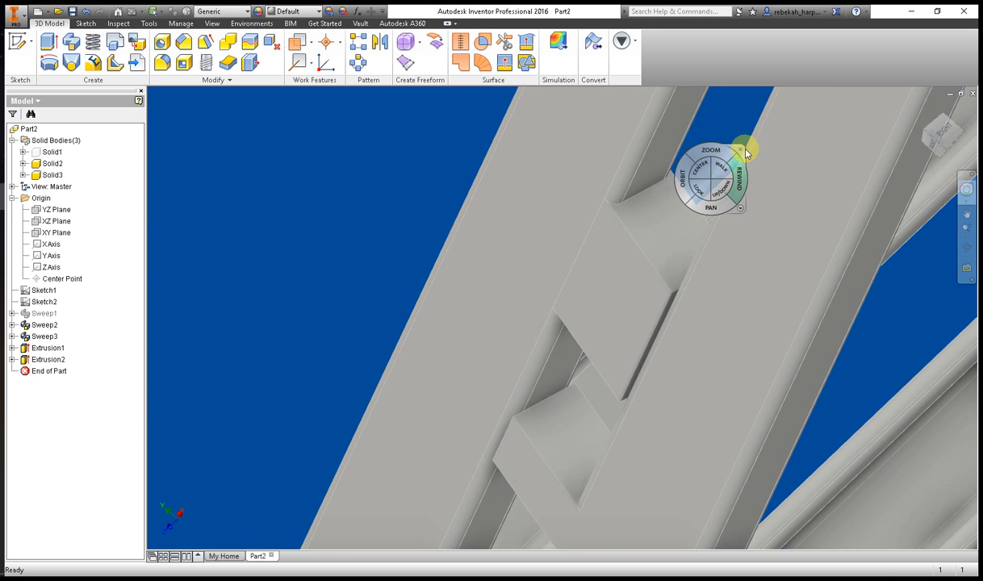
key(Escape)
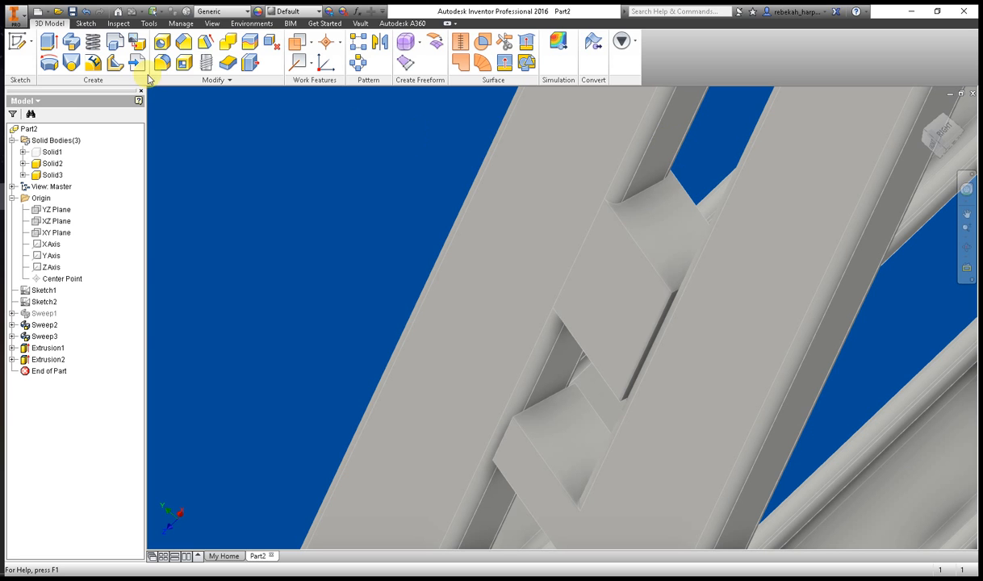
click(16, 46)
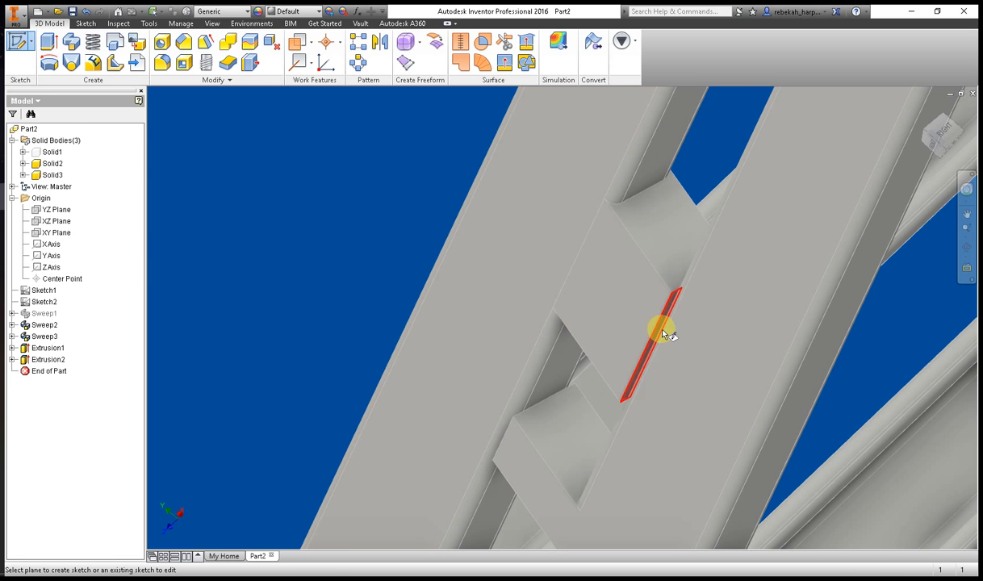
scroll(658, 331, down, 4)
click(646, 326)
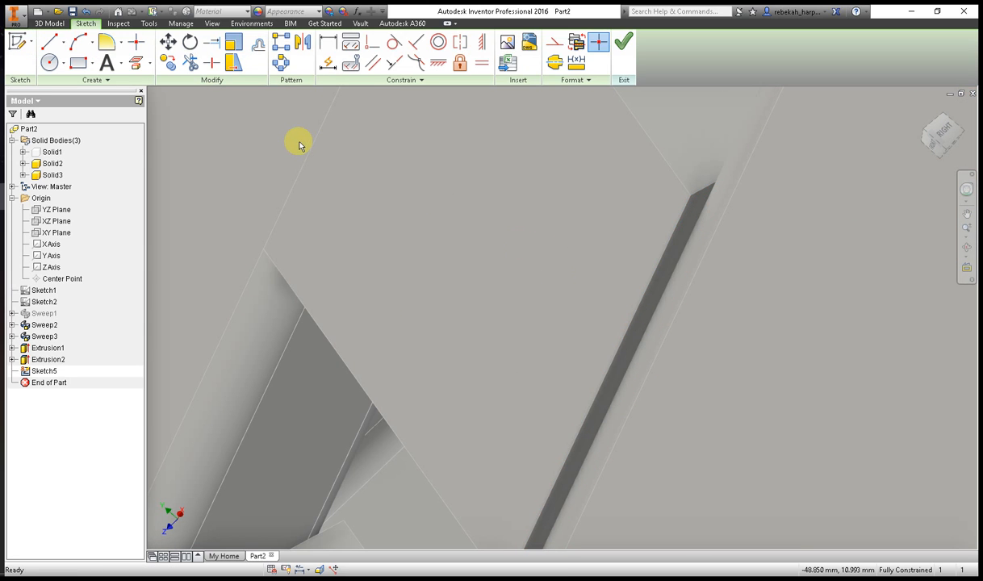
click(137, 65)
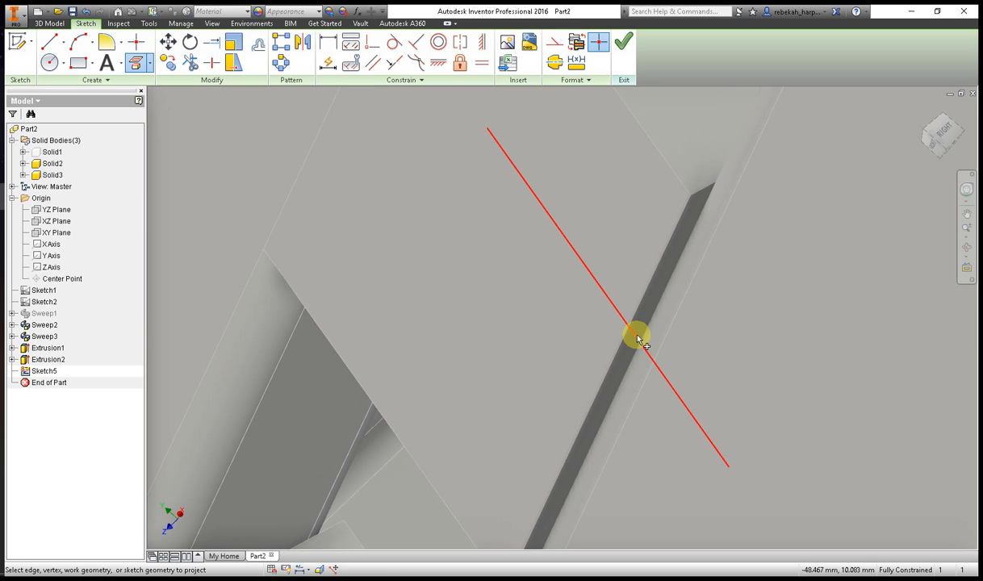
click(639, 327)
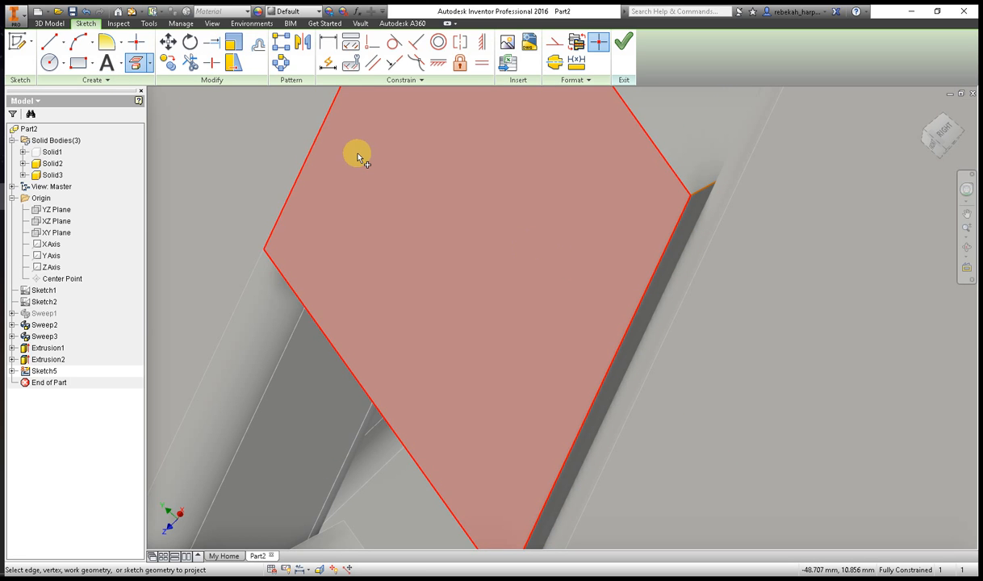
Step: Extrude the narrow face profile as a join with the extent To Next to close the gap between bridge and frame
click(49, 23)
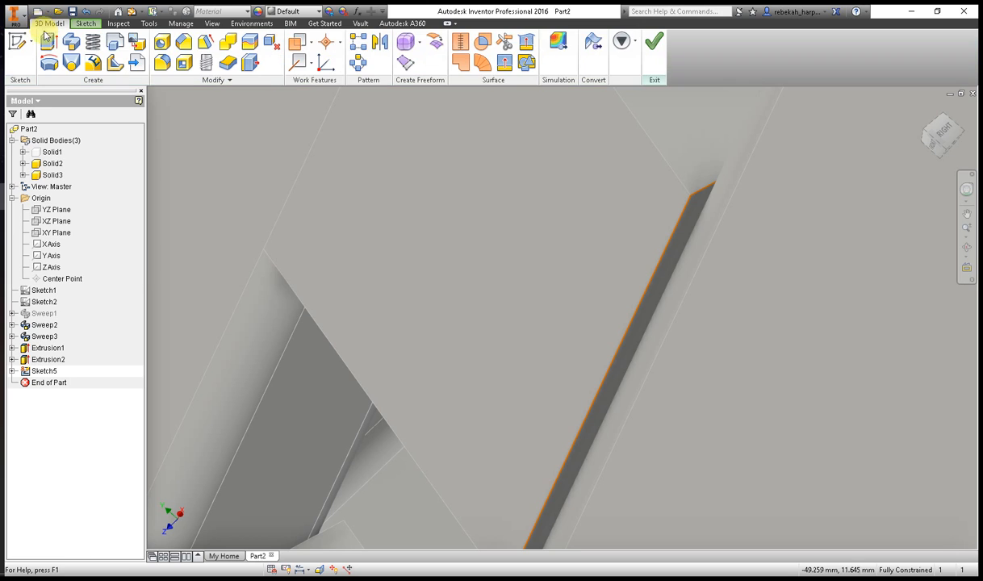
click(47, 43)
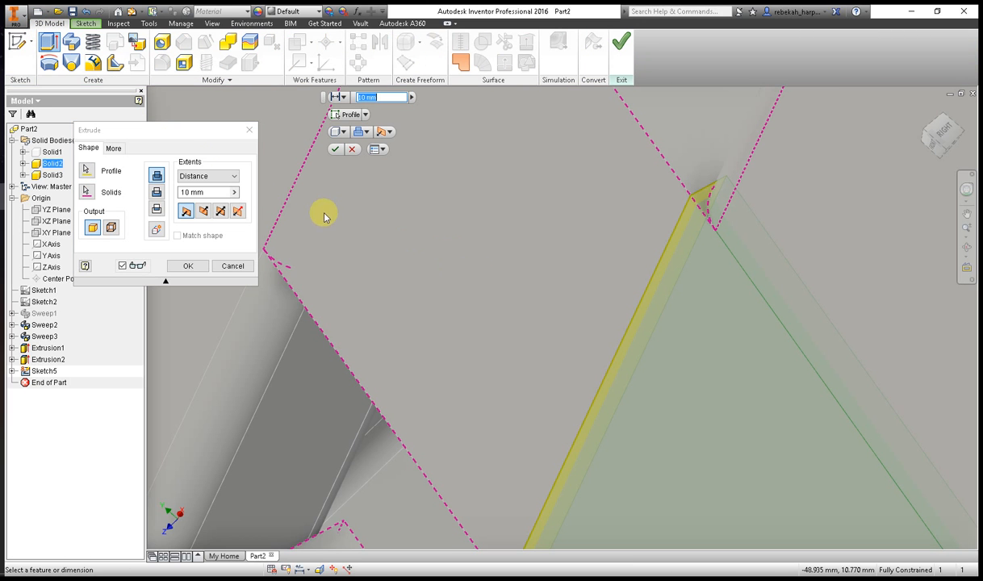
click(229, 176)
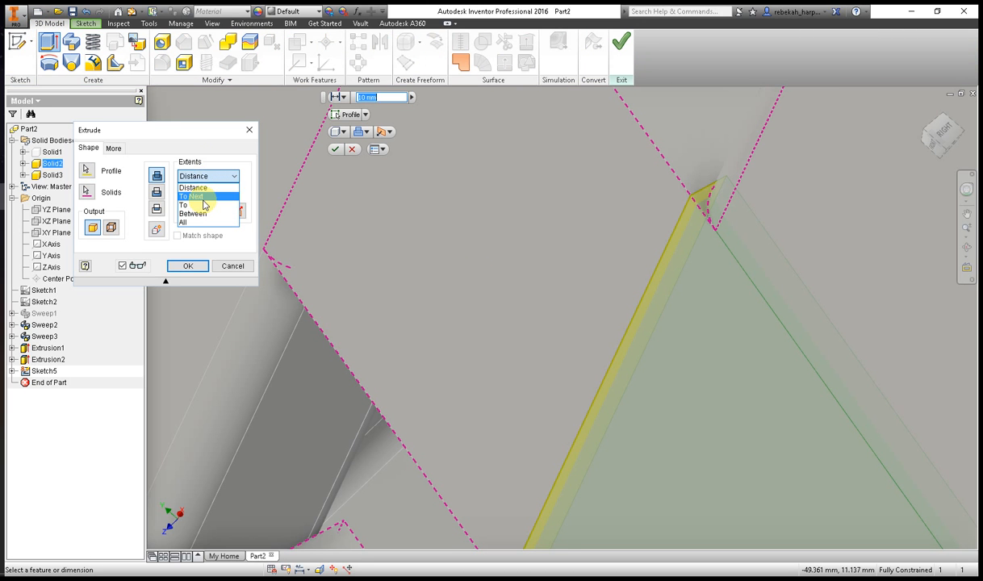
click(203, 202)
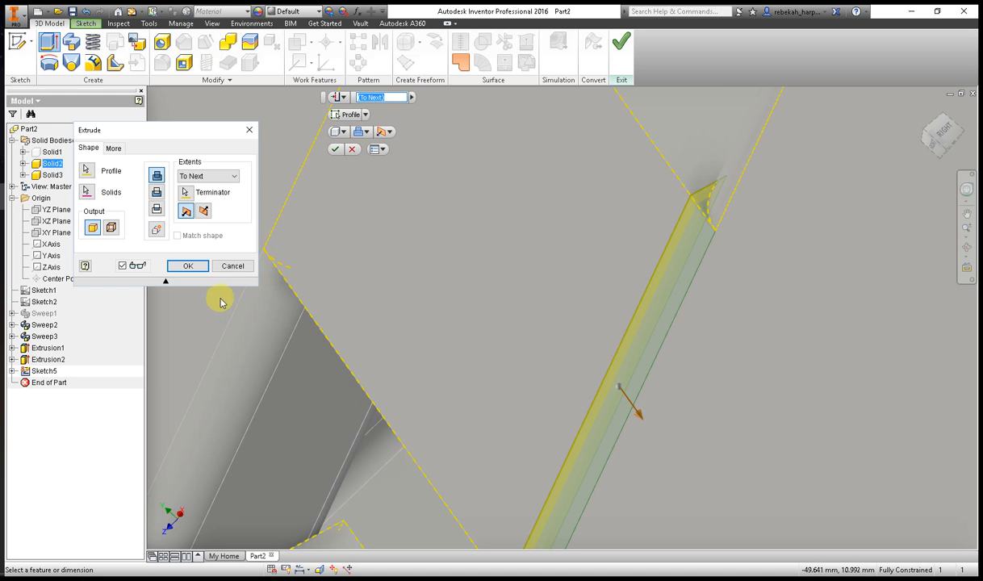
click(194, 267)
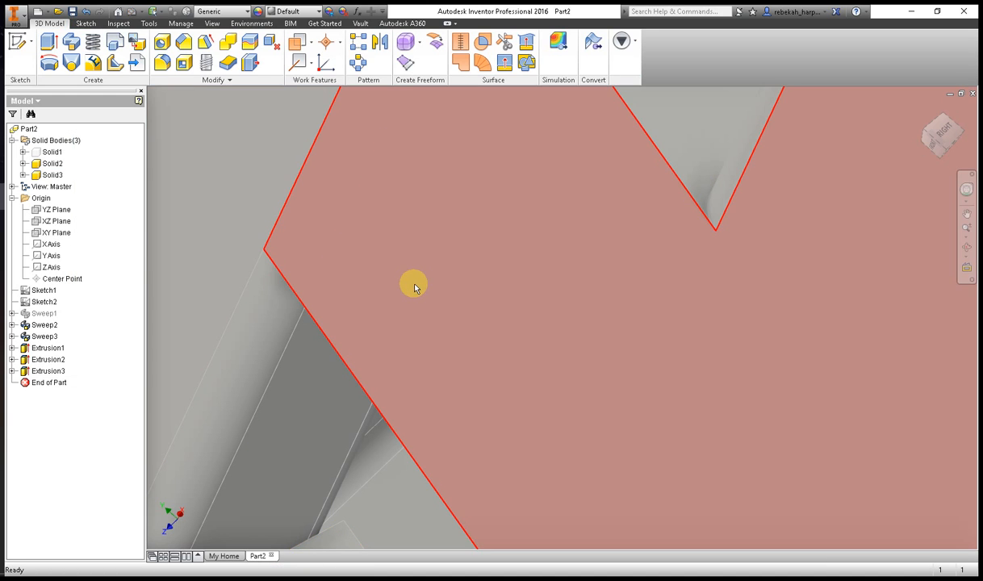
scroll(638, 348, up, 3)
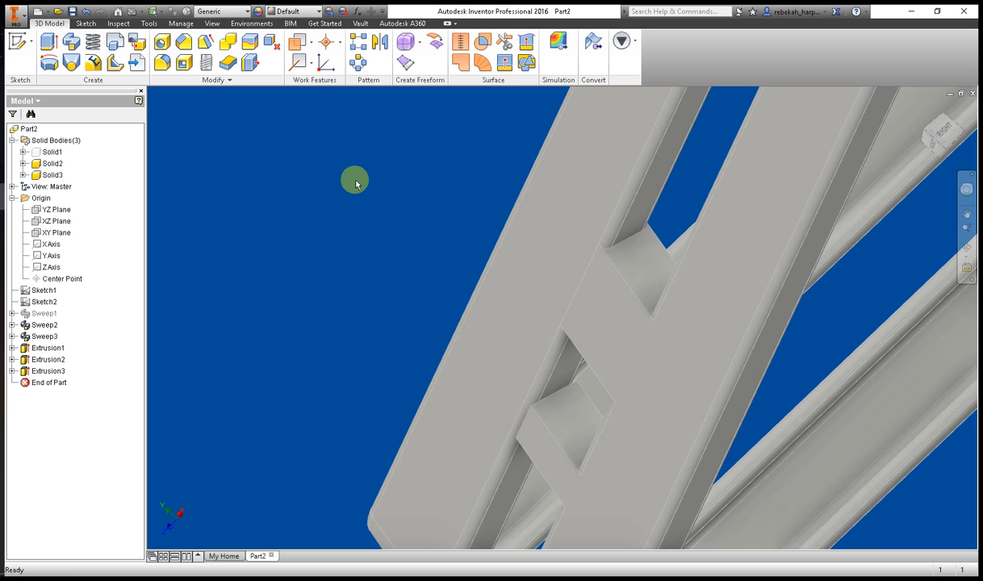
Step: Hide the Solid3 body so that only the middle frame with its extruded bridges is displayed
right_click(56, 175)
click(77, 220)
click(437, 247)
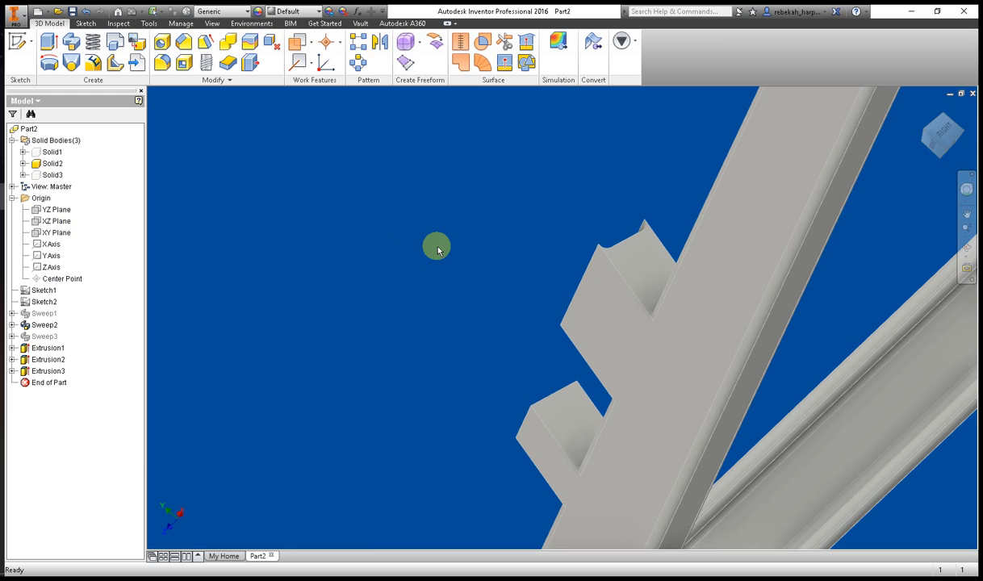
Step: Examine the end faces of the two bridges and how they join the middle frame near its corner
click(967, 190)
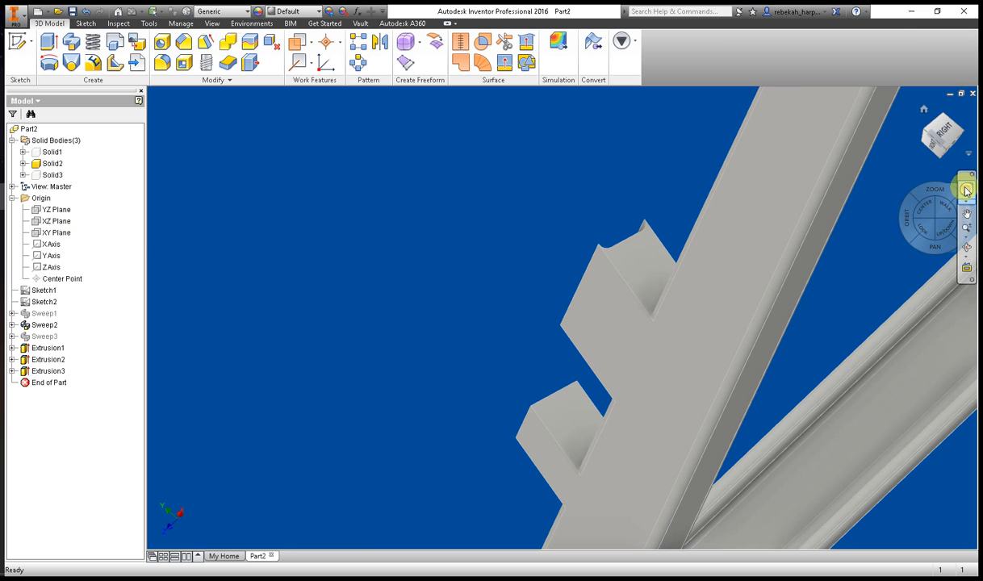
mouse_move(889, 210)
mouse_down()
mouse_move(902, 236)
mouse_move(893, 257)
mouse_move(765, 481)
mouse_move(742, 160)
mouse_up()
drag(676, 214, 697, 287)
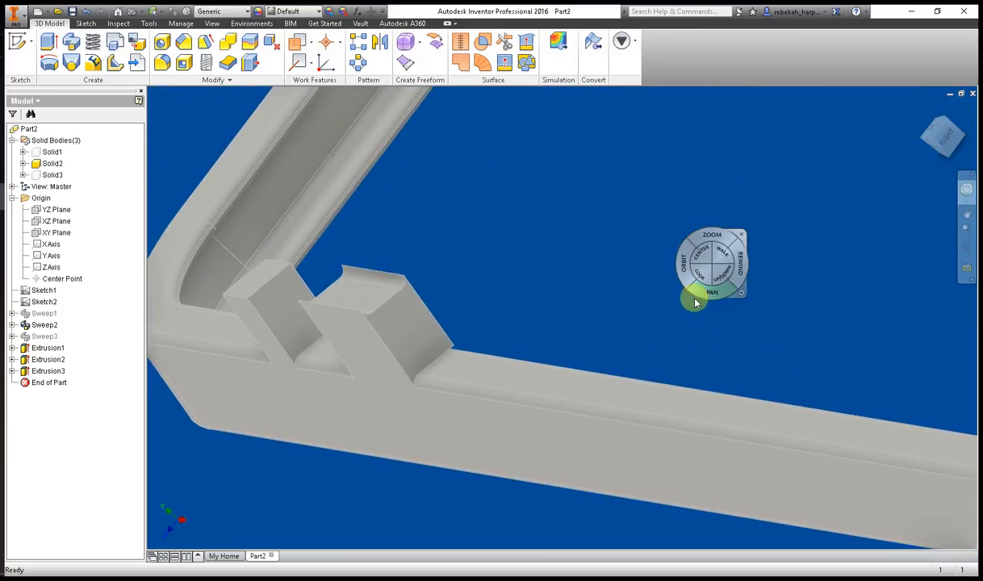
click(741, 245)
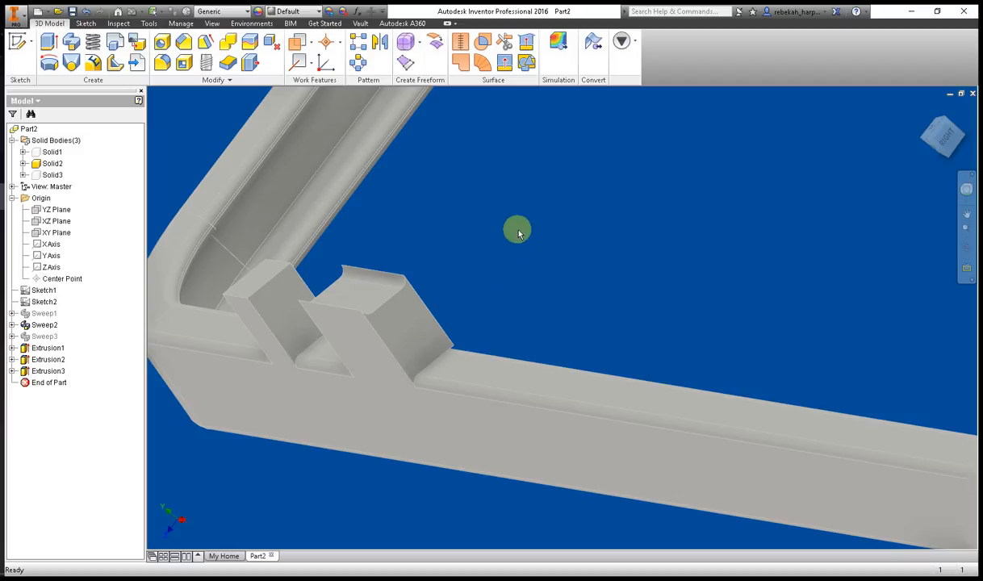
scroll(520, 250, down, 4)
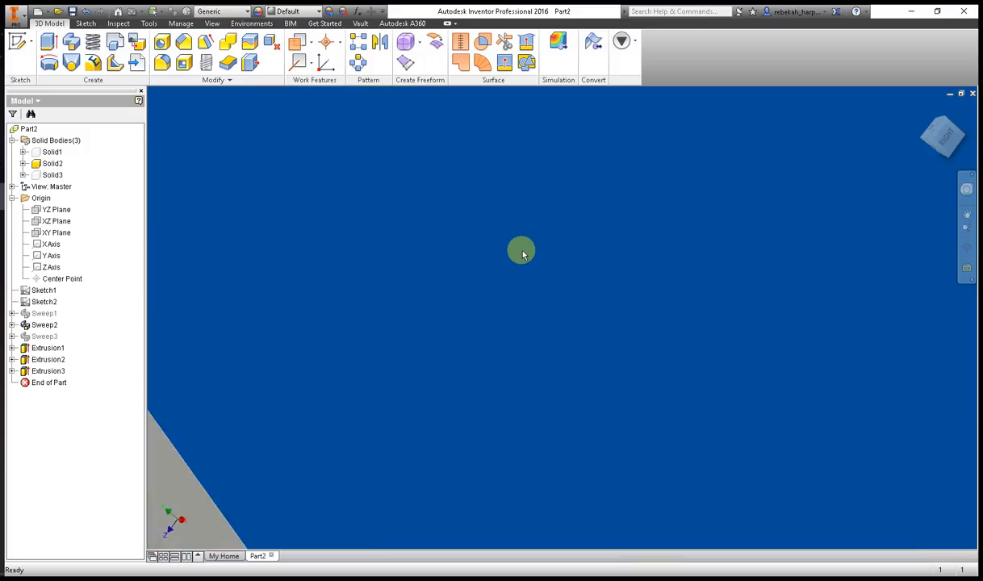
scroll(522, 254, down, 4)
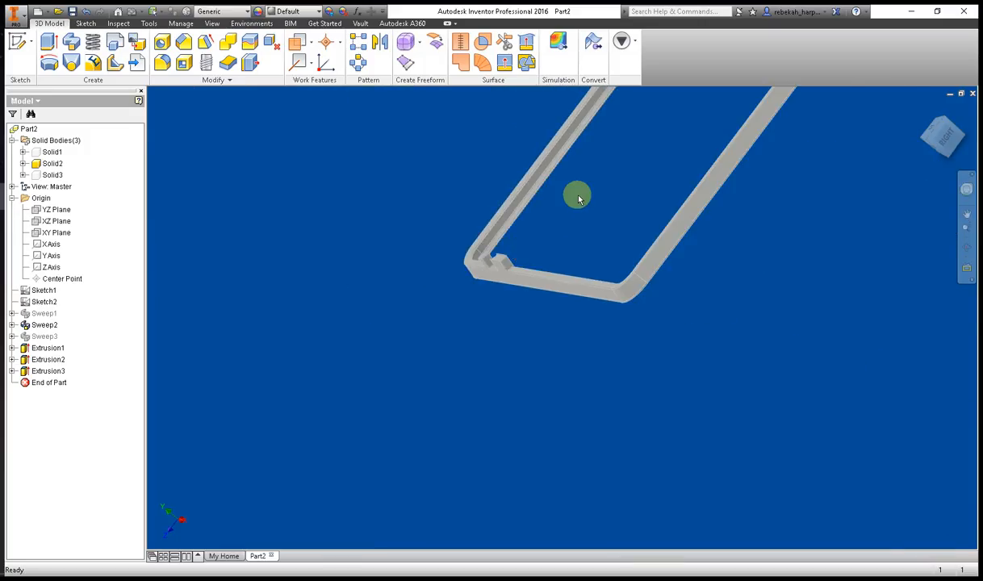
scroll(578, 198, up, 5)
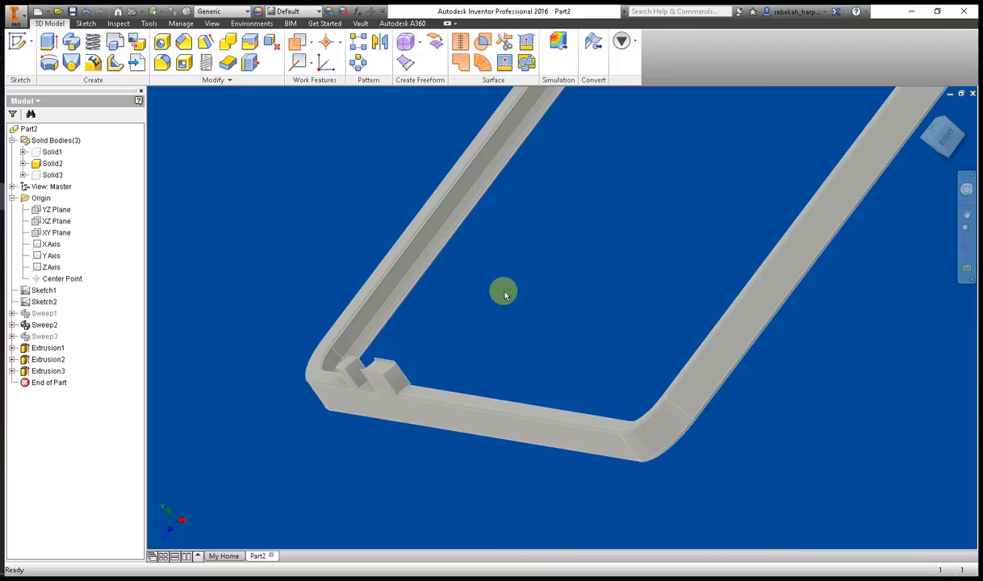
click(450, 422)
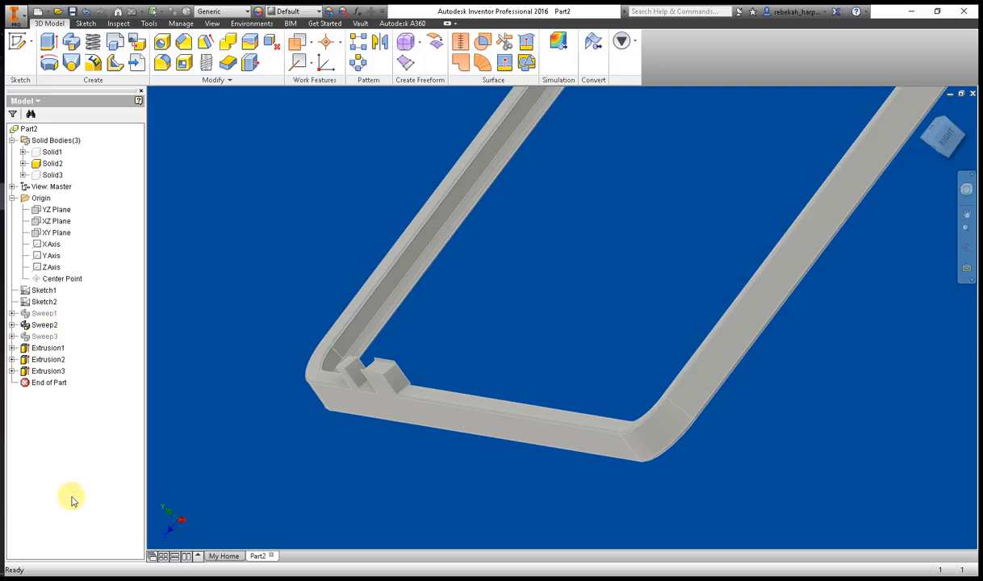
mouse_move(4, 495)
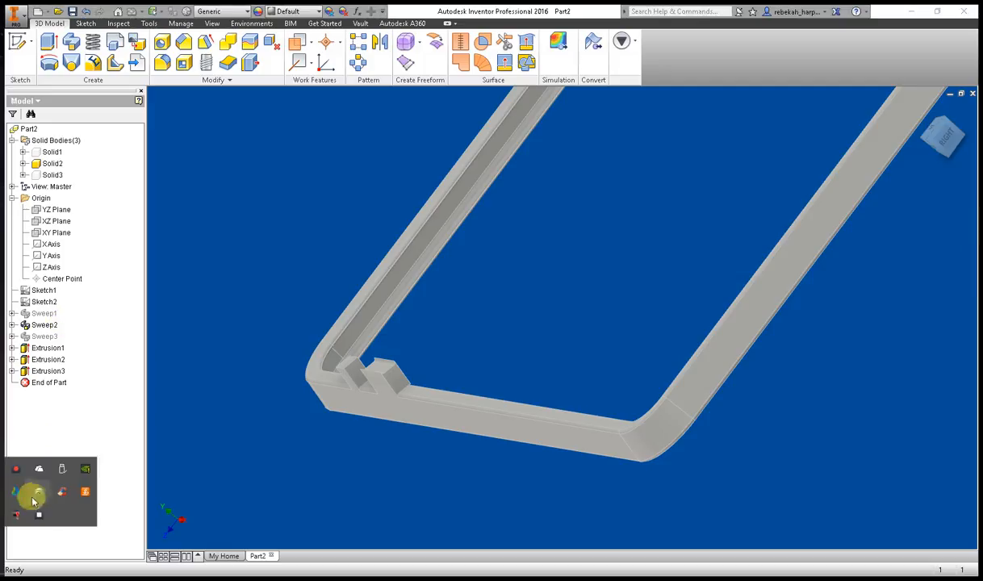